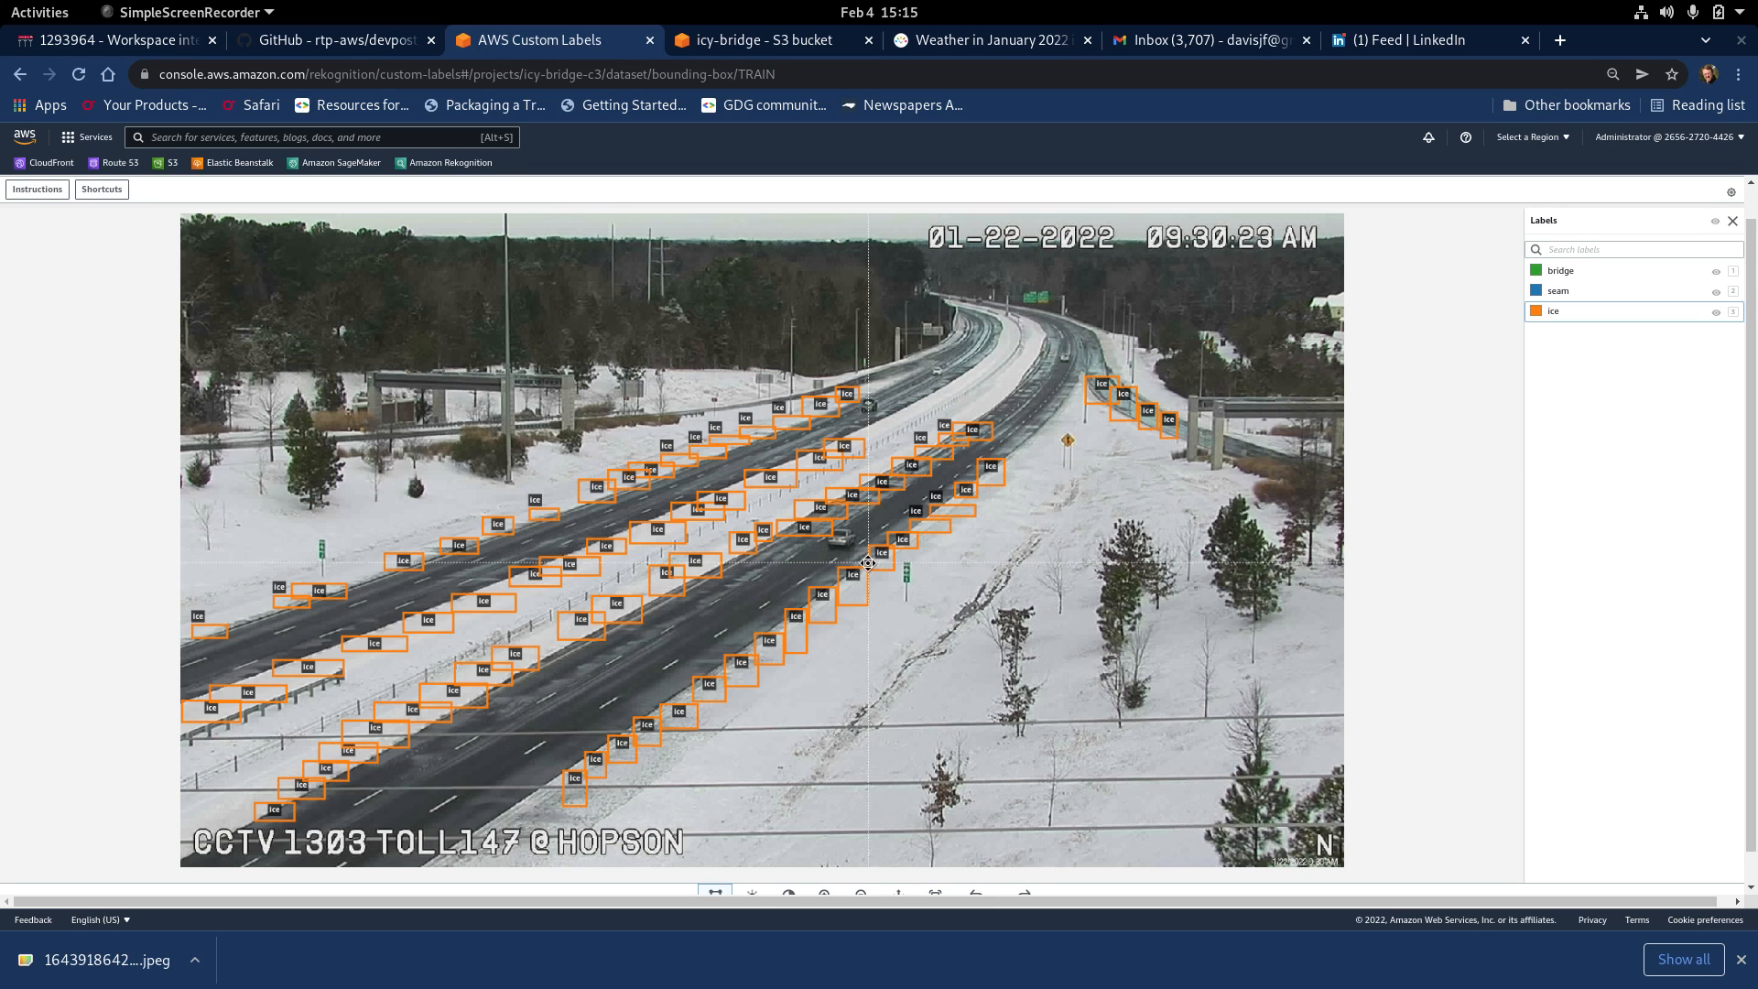
# - Delete surplus ice bounding boxes along the median and the far road edge in the 01-22-2022 highway image
pyautogui.click(767, 541)
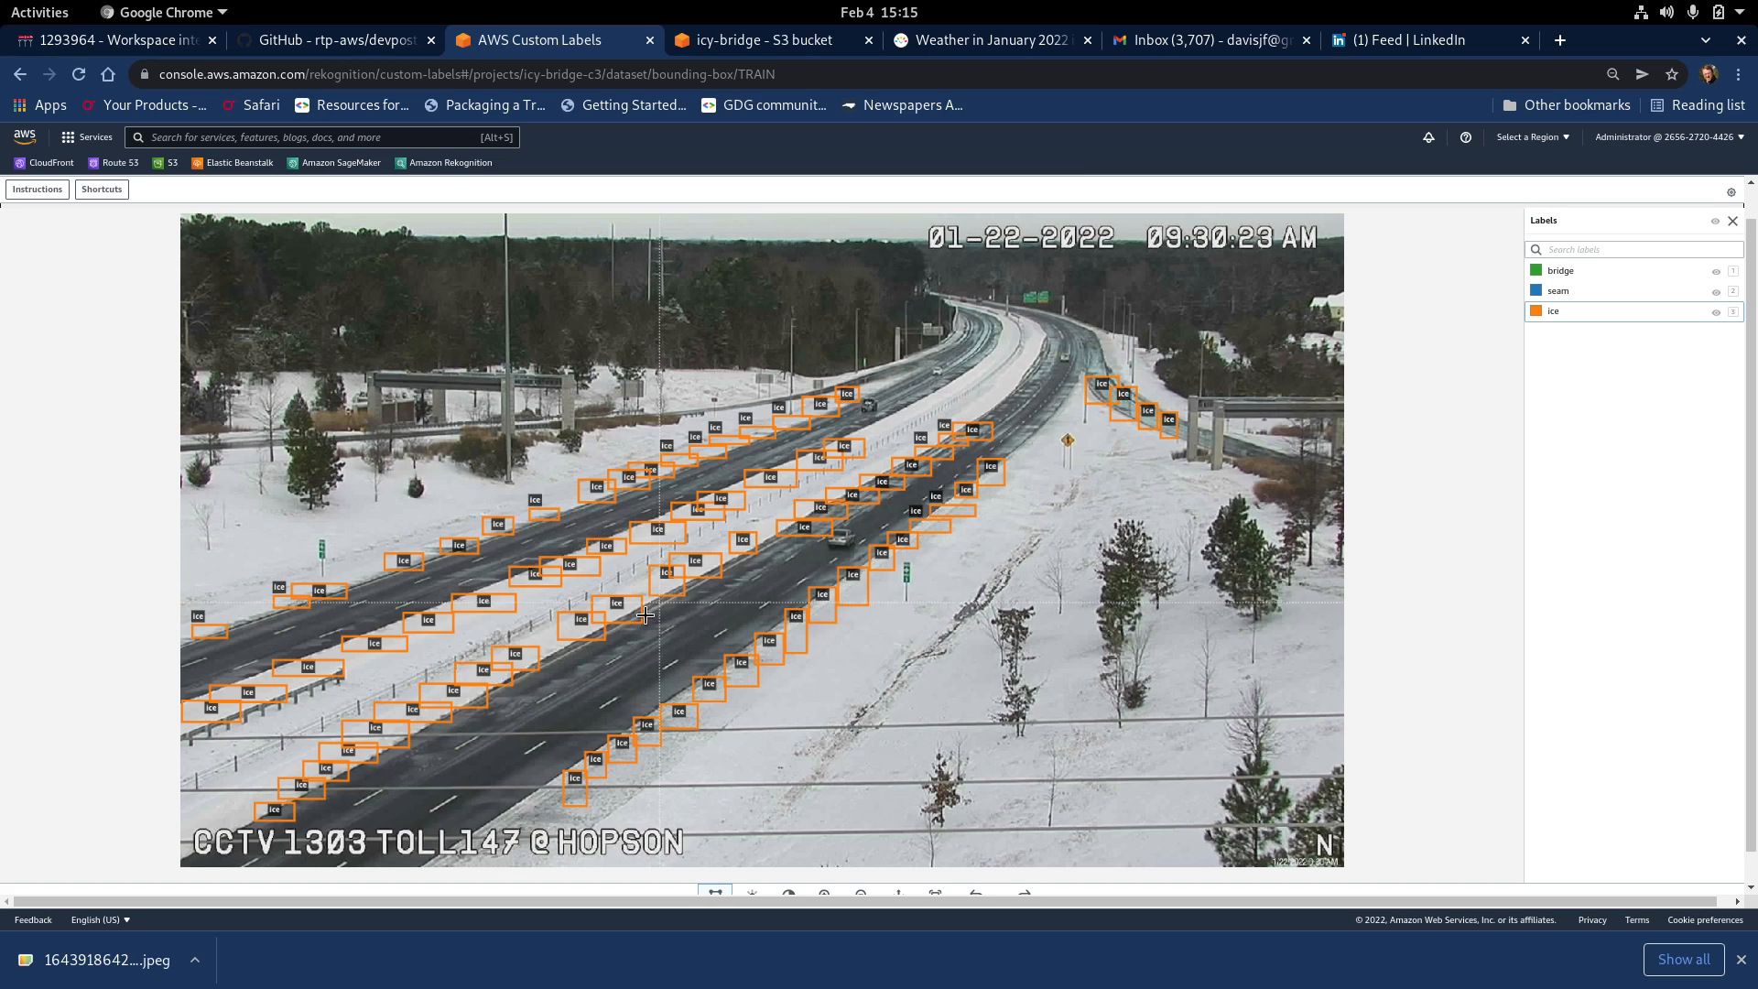
pyautogui.click(602, 634)
pyautogui.press('Delete')
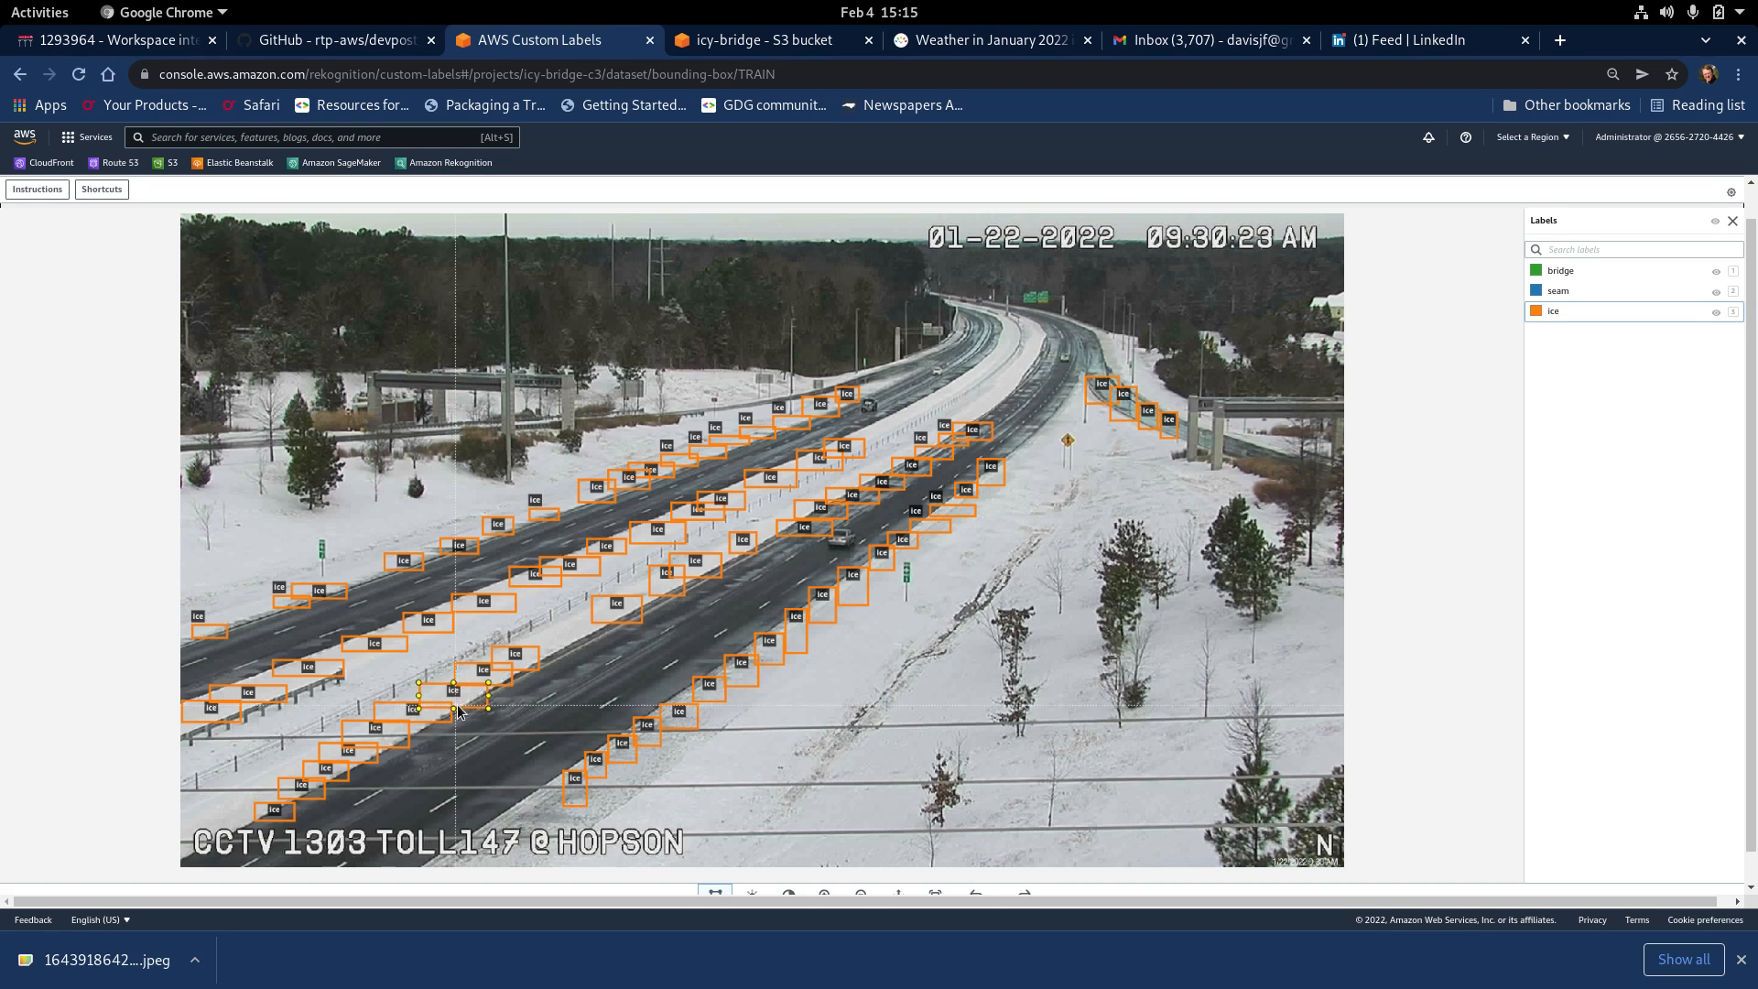
pyautogui.press('Delete')
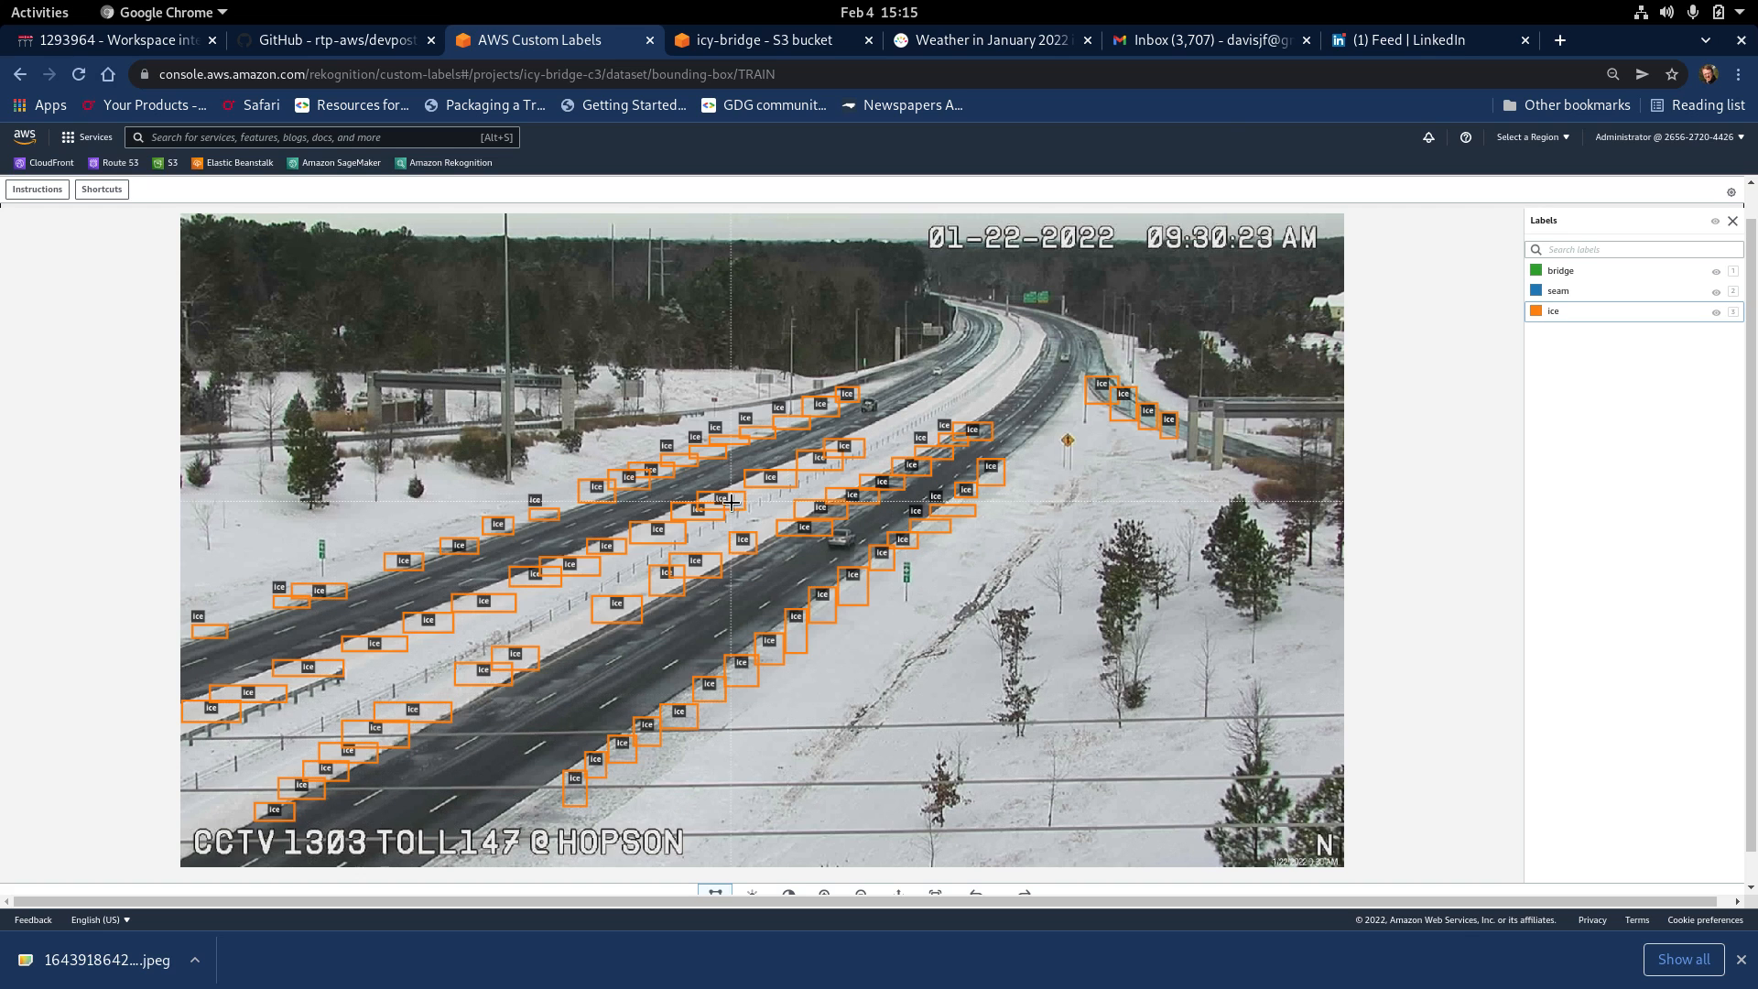
pyautogui.click(665, 477)
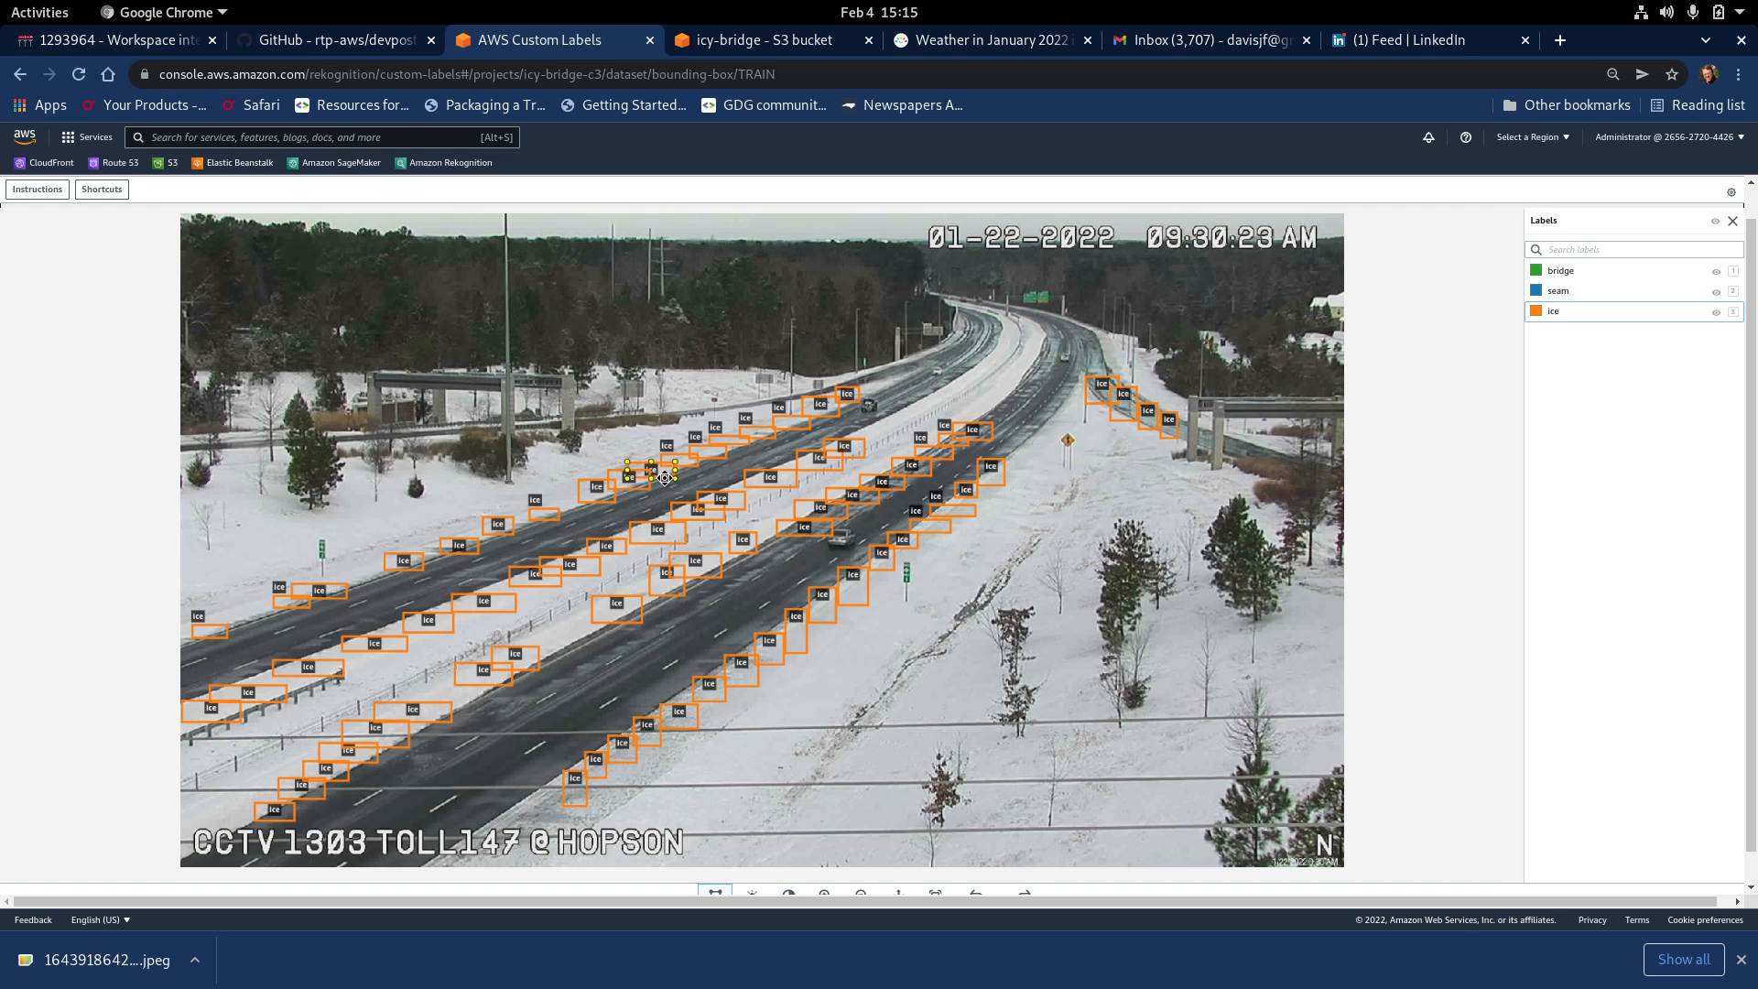
pyautogui.click(708, 447)
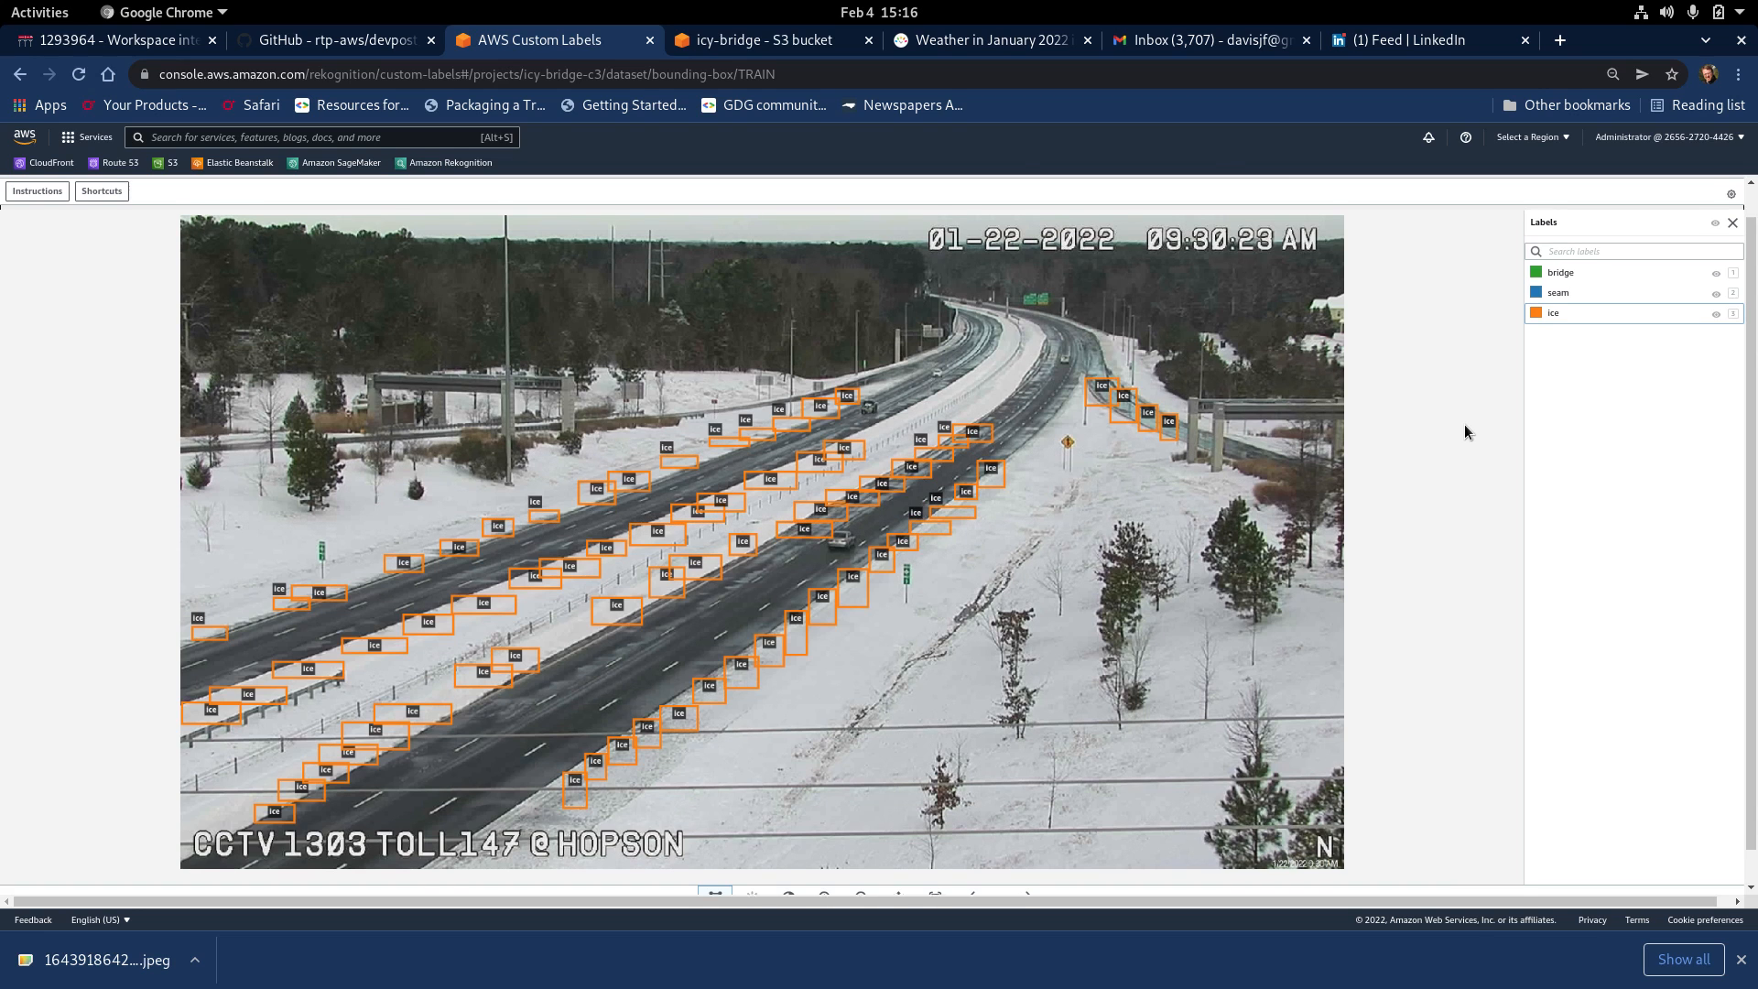
# - Open the next dataset image and delete four small ice boxes around the distant part of the median
pyautogui.scroll(2, 1465, 425)
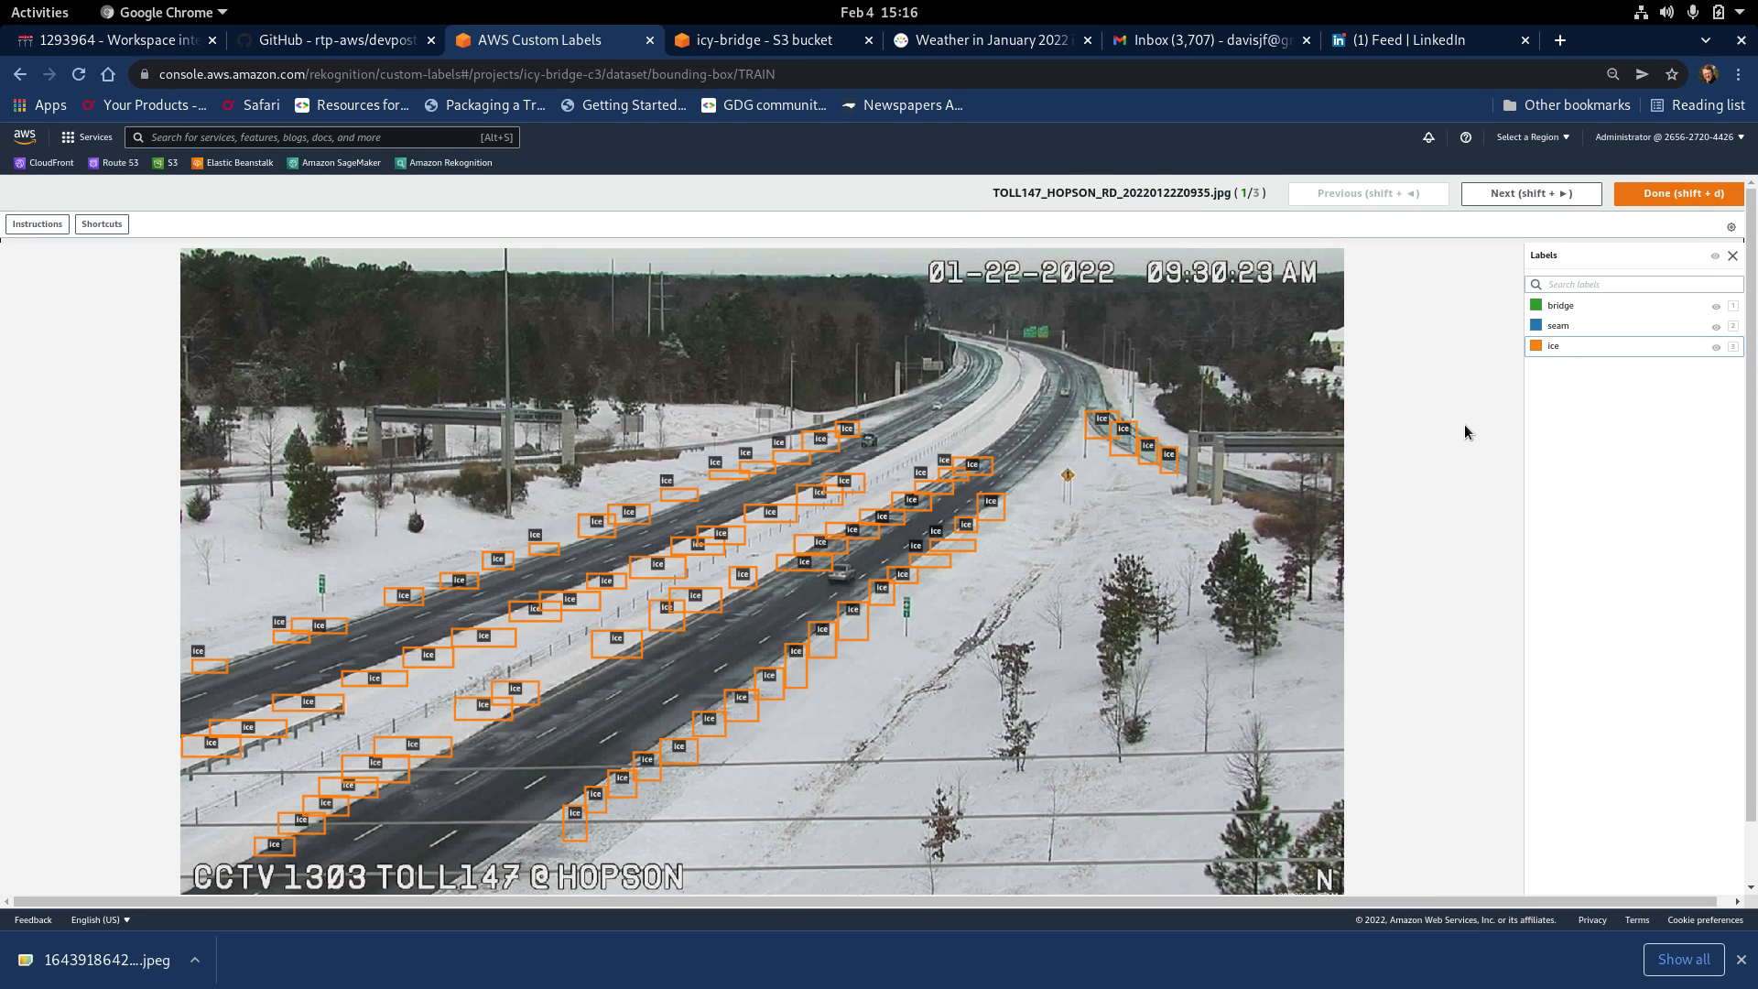
pyautogui.click(1533, 194)
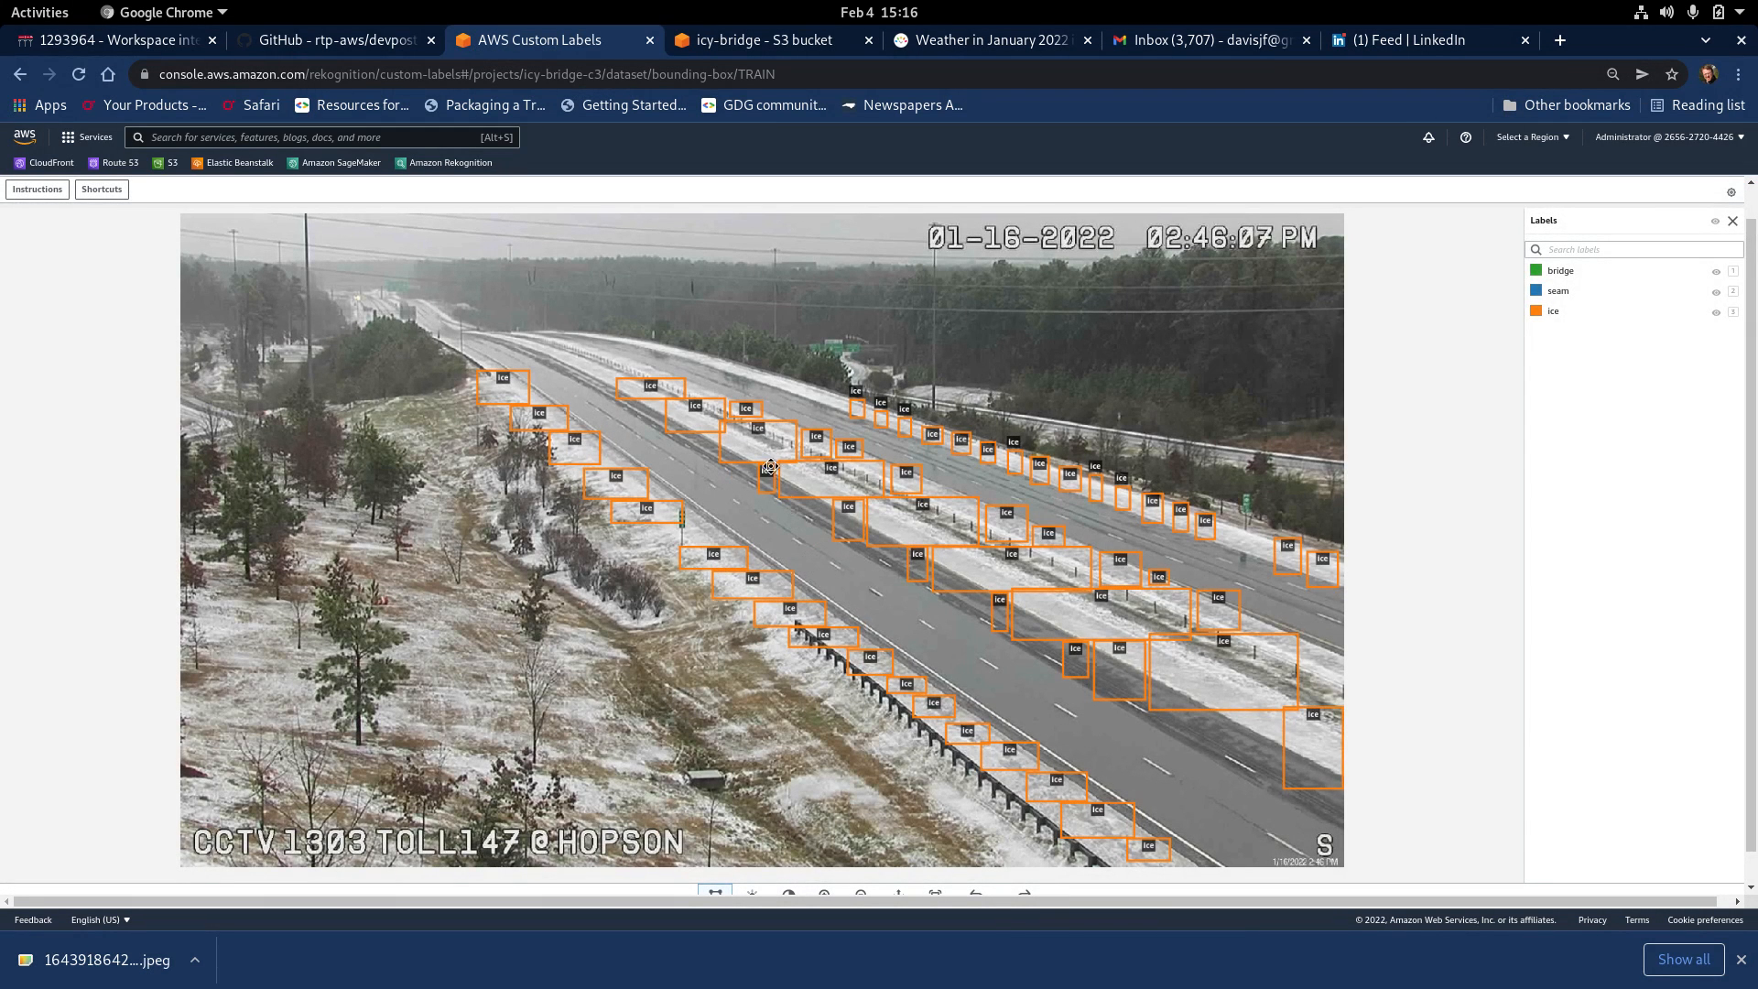
pyautogui.press('Delete')
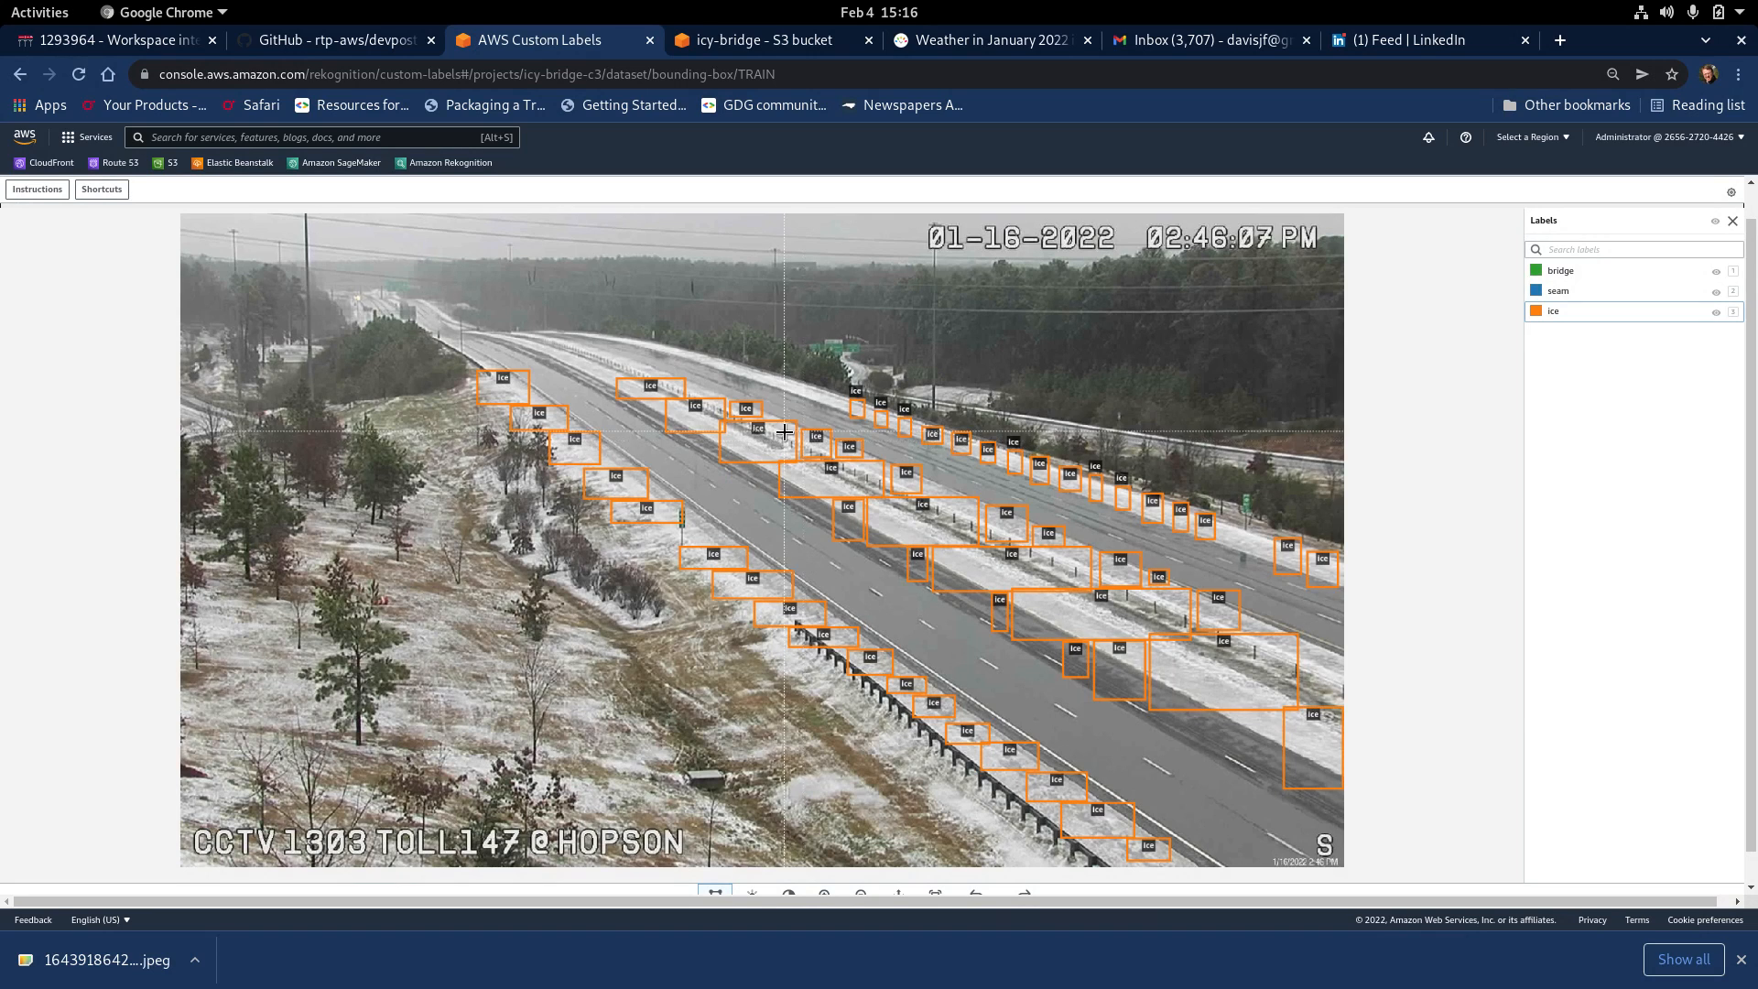
pyautogui.press('Delete')
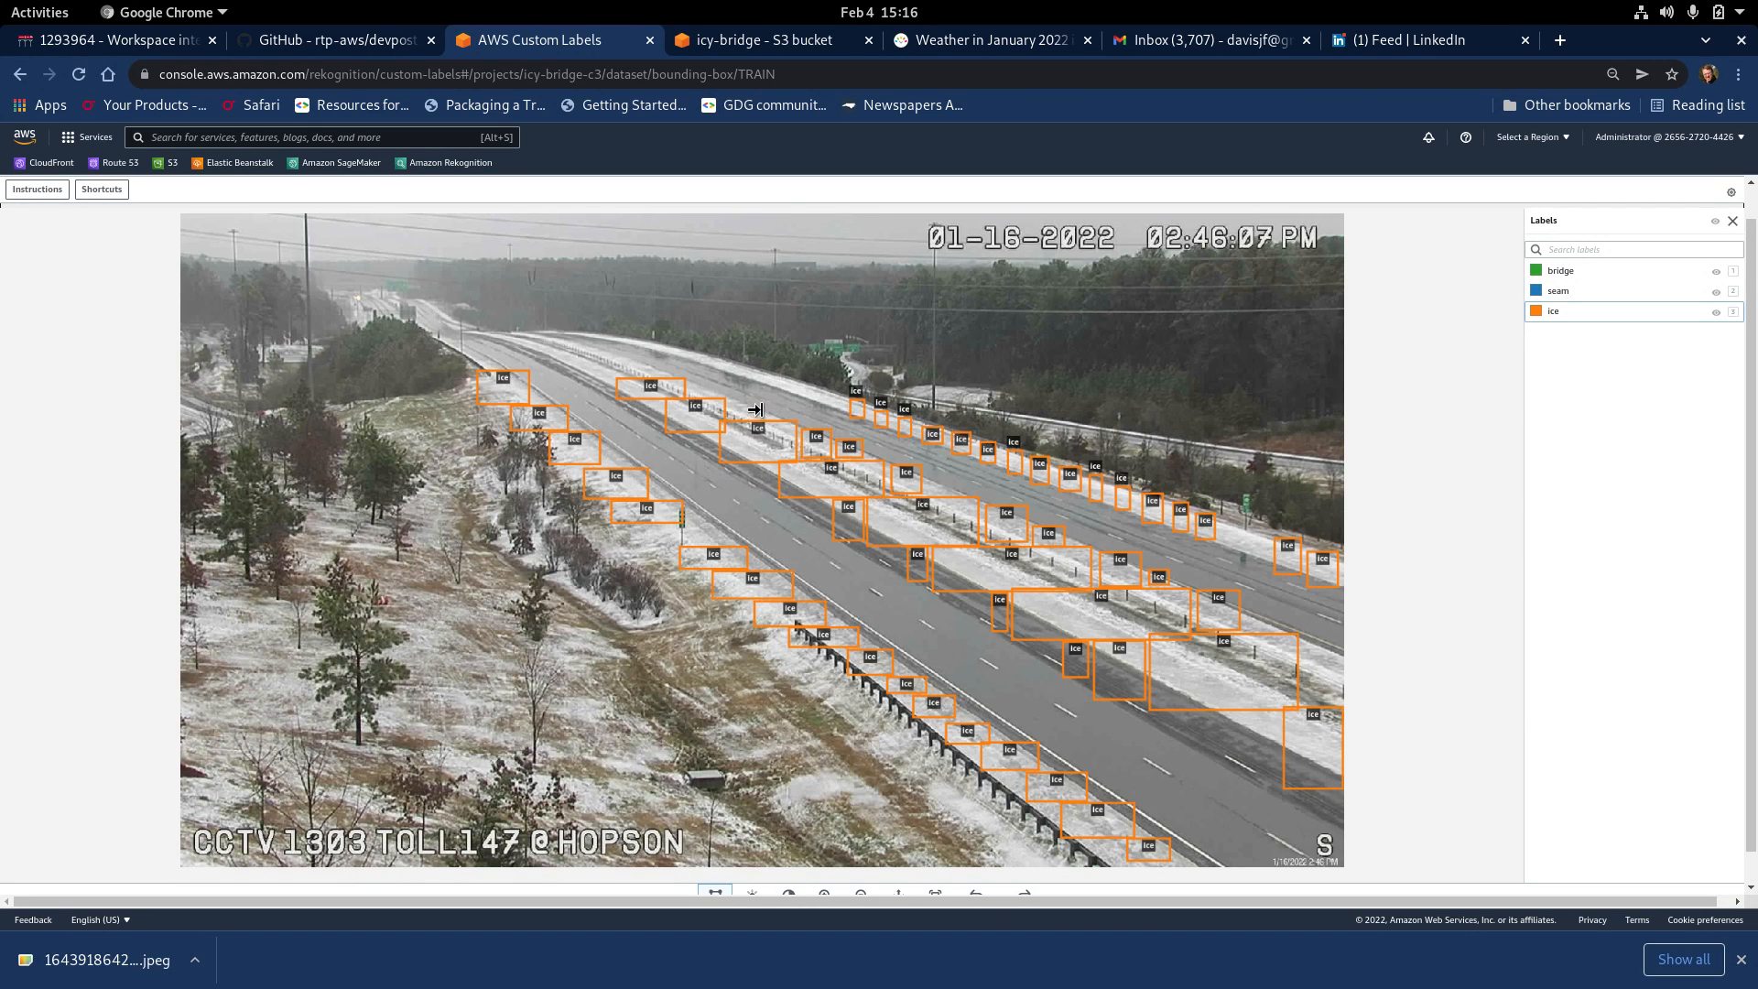
pyautogui.click(855, 442)
pyautogui.press('Delete')
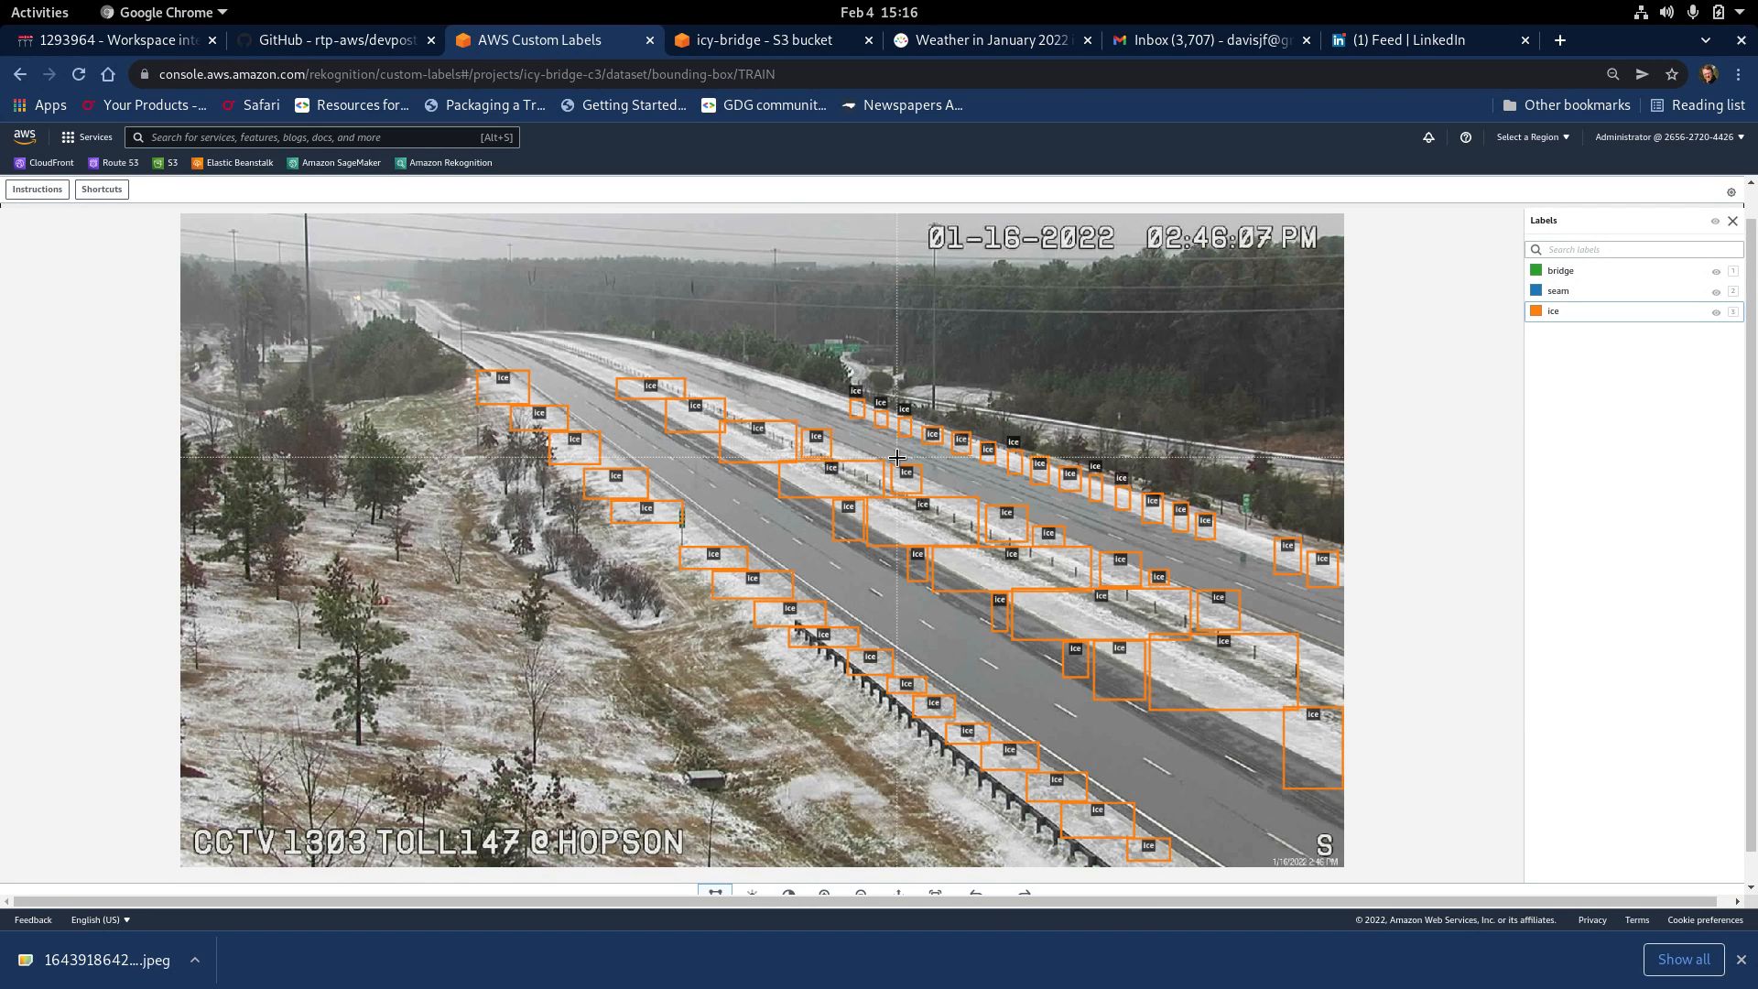
pyautogui.click(898, 468)
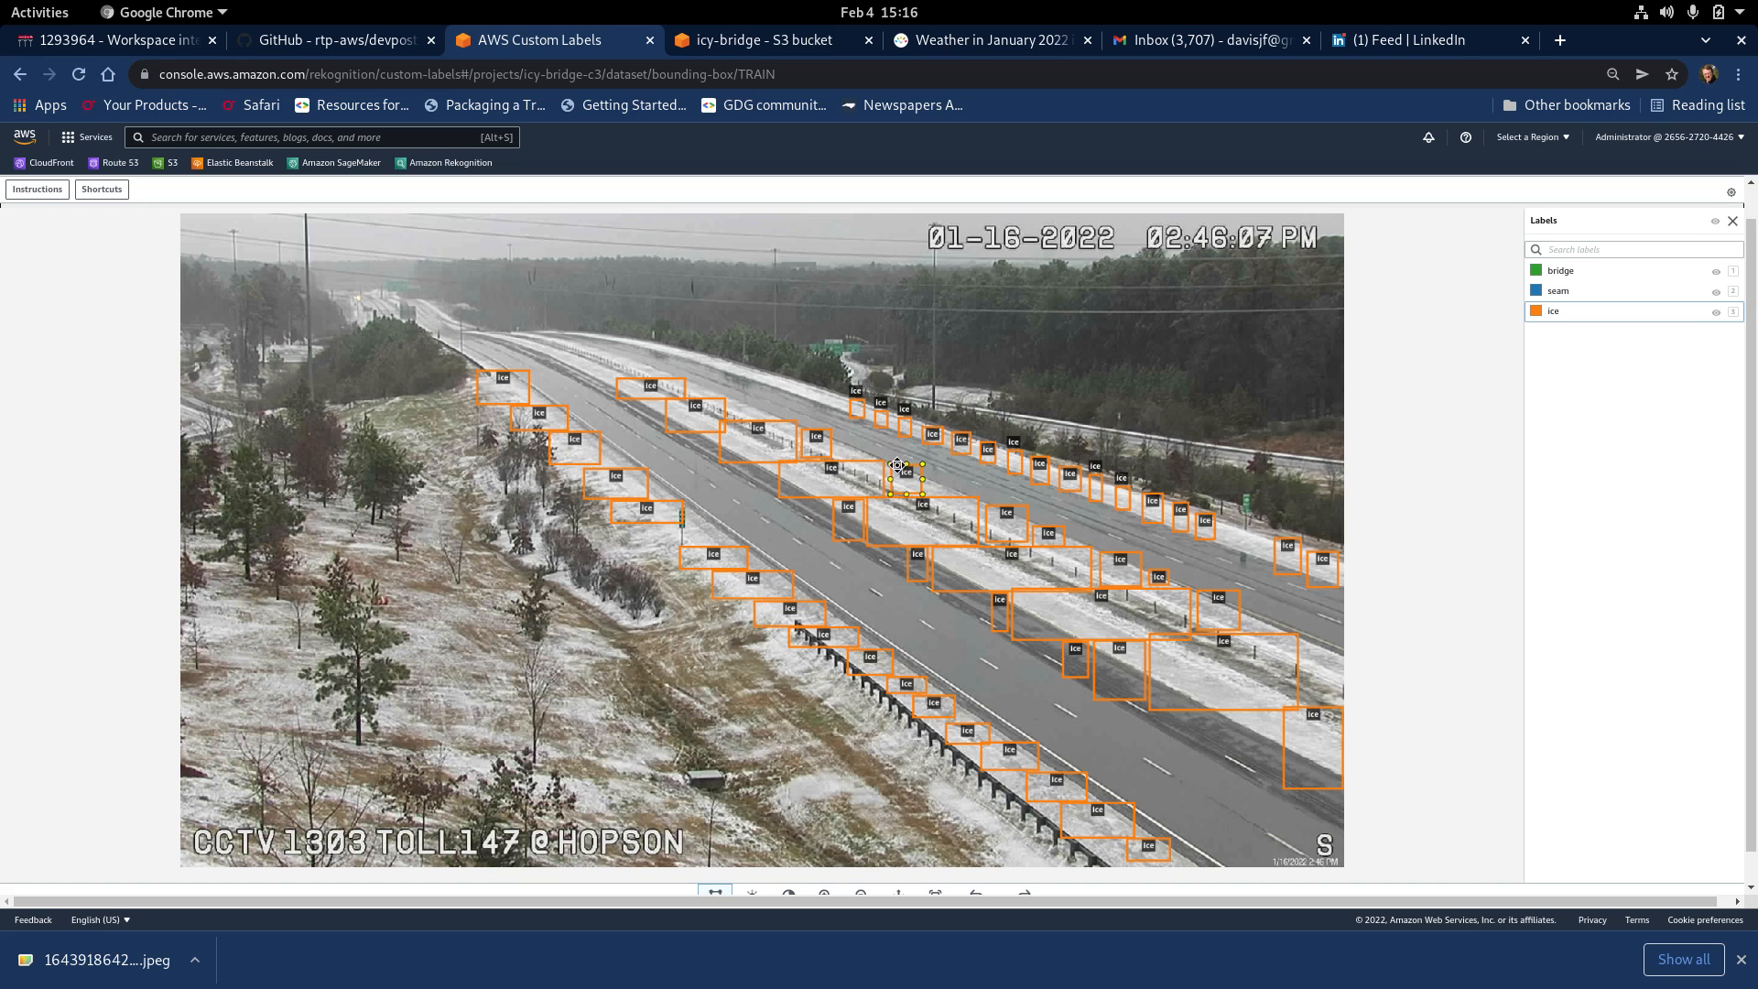
pyautogui.press('Delete')
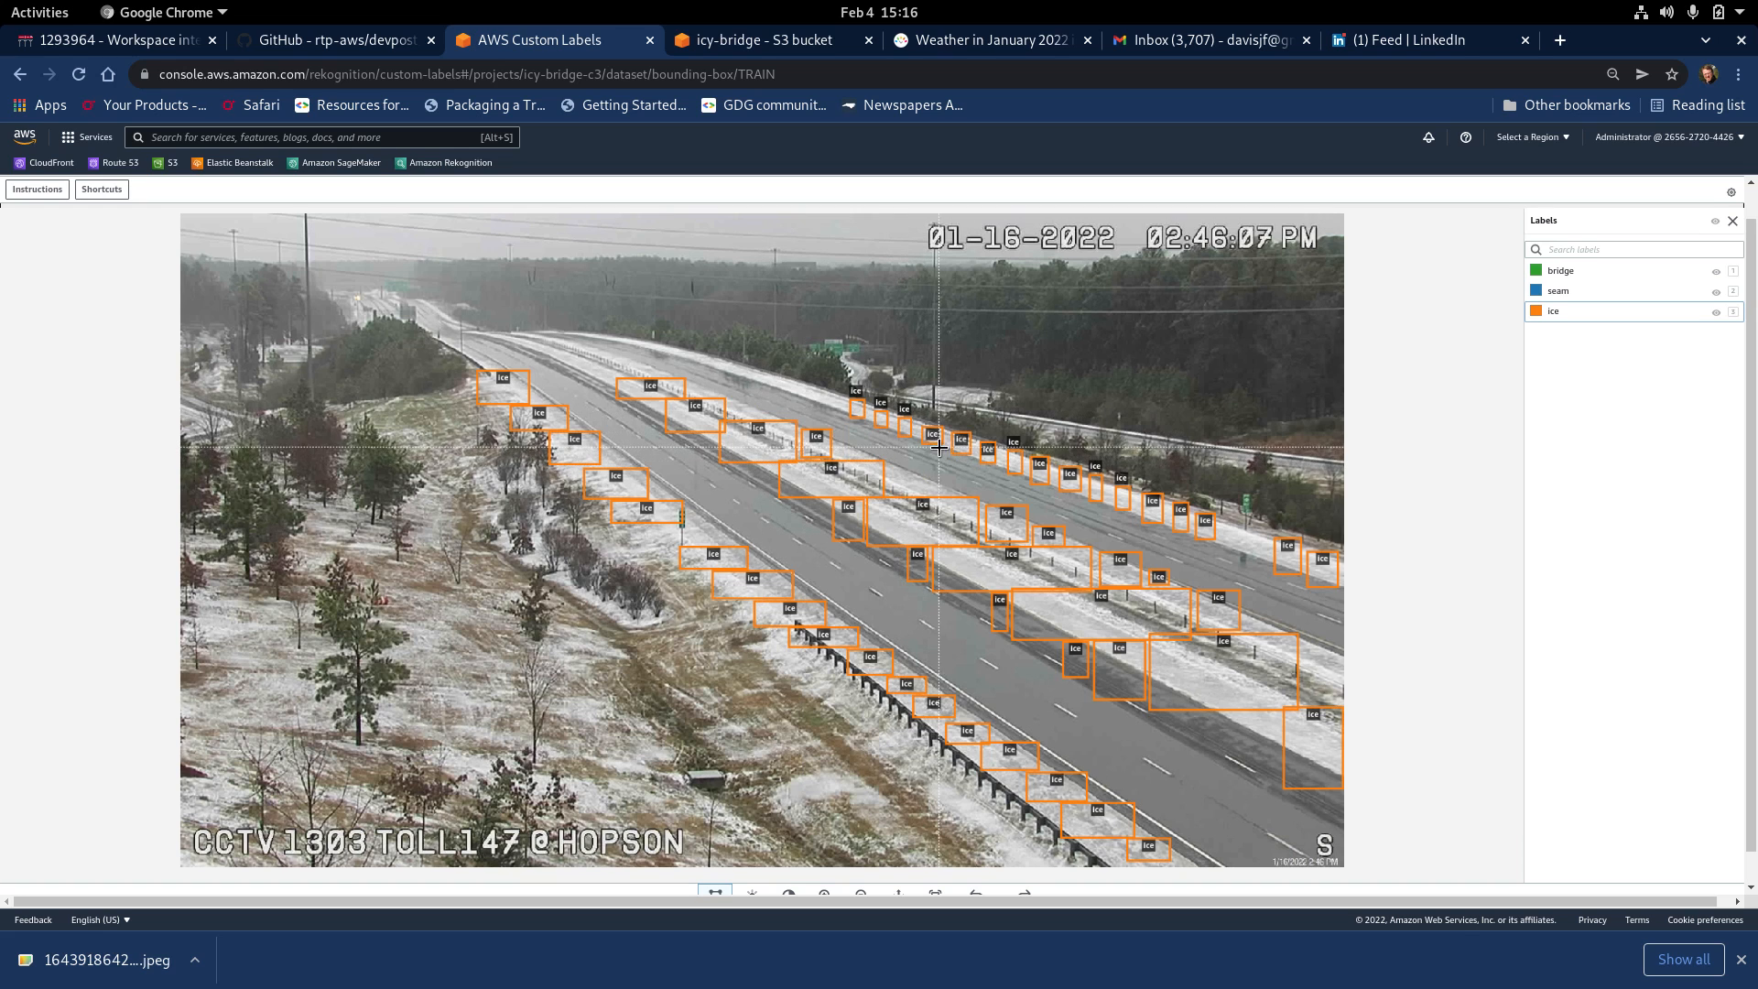
# - Delete four more ice boxes along the nearer part of the median and two beside the guardrail
pyautogui.click(916, 581)
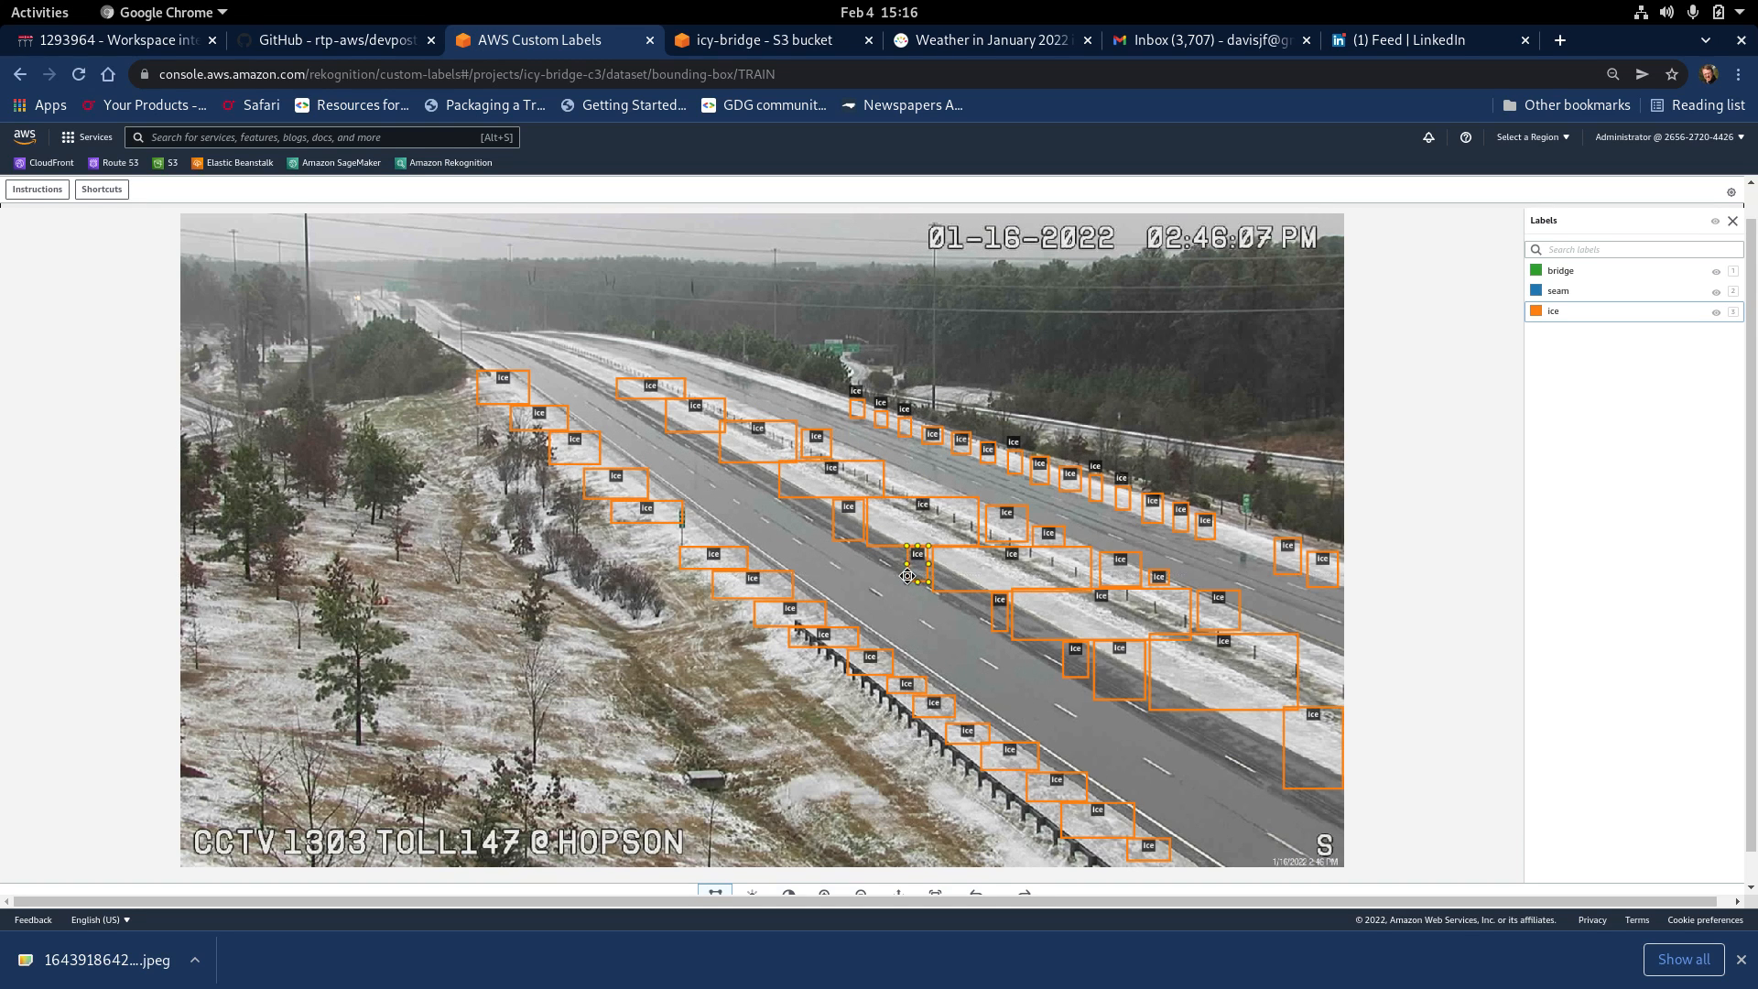
pyautogui.press('Delete')
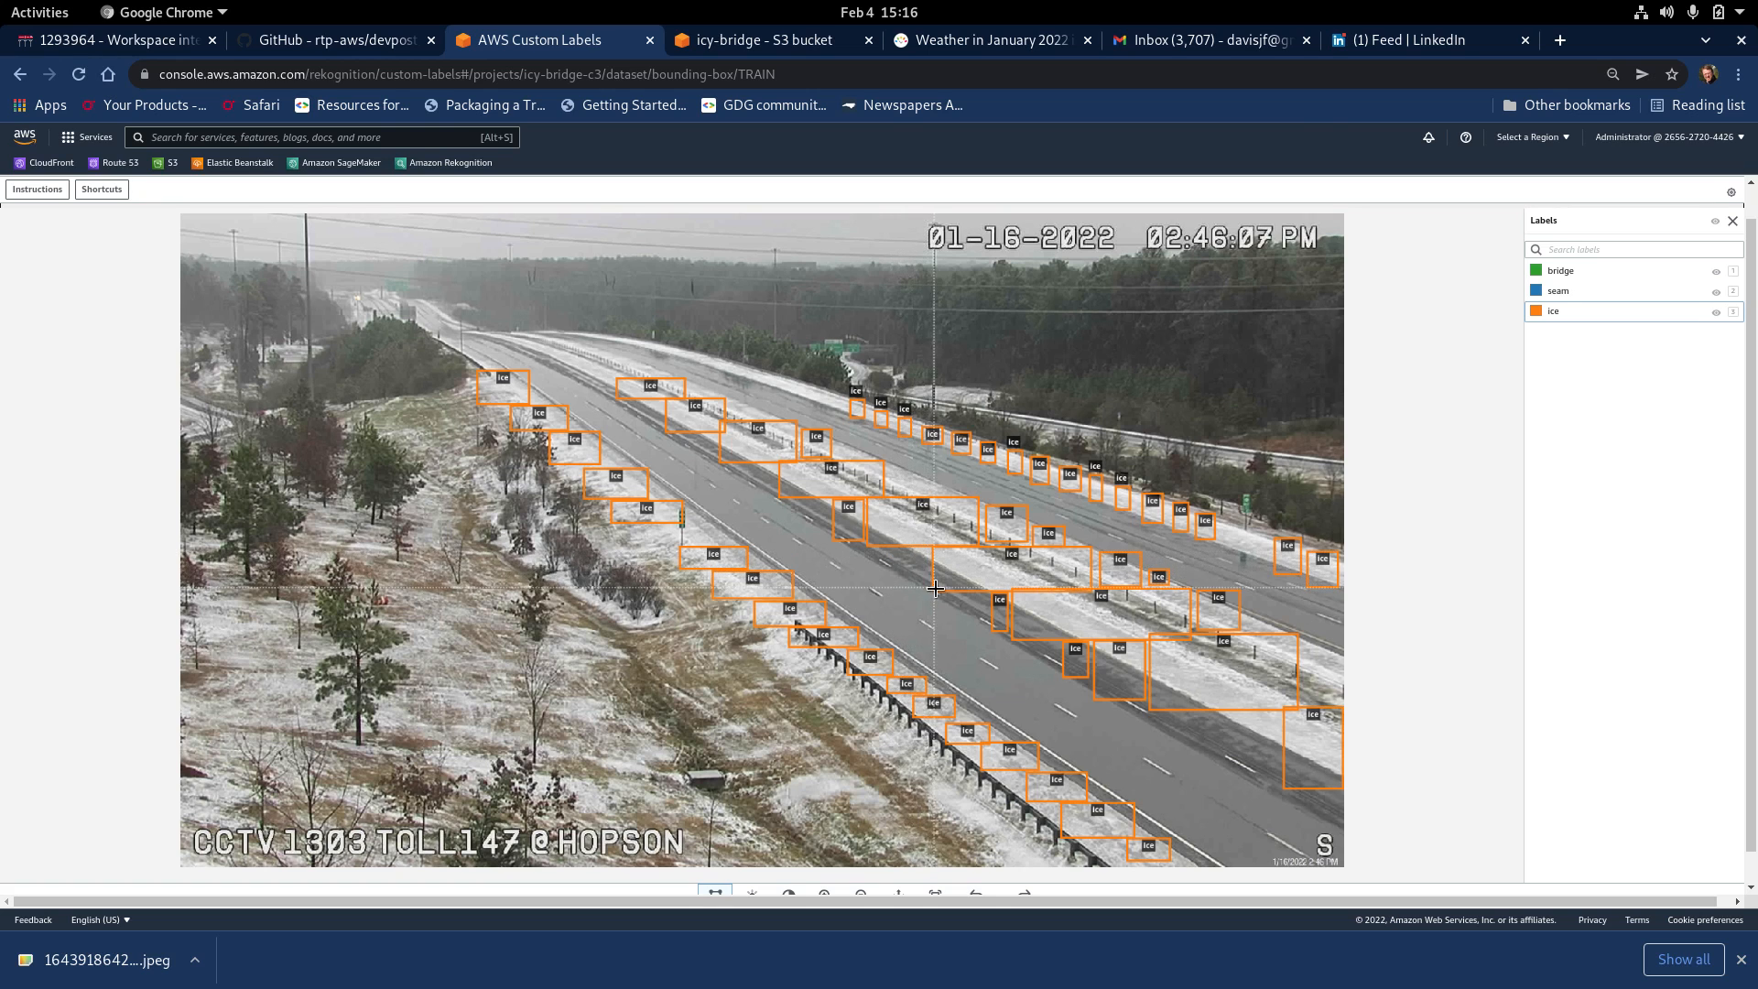
pyautogui.click(1159, 578)
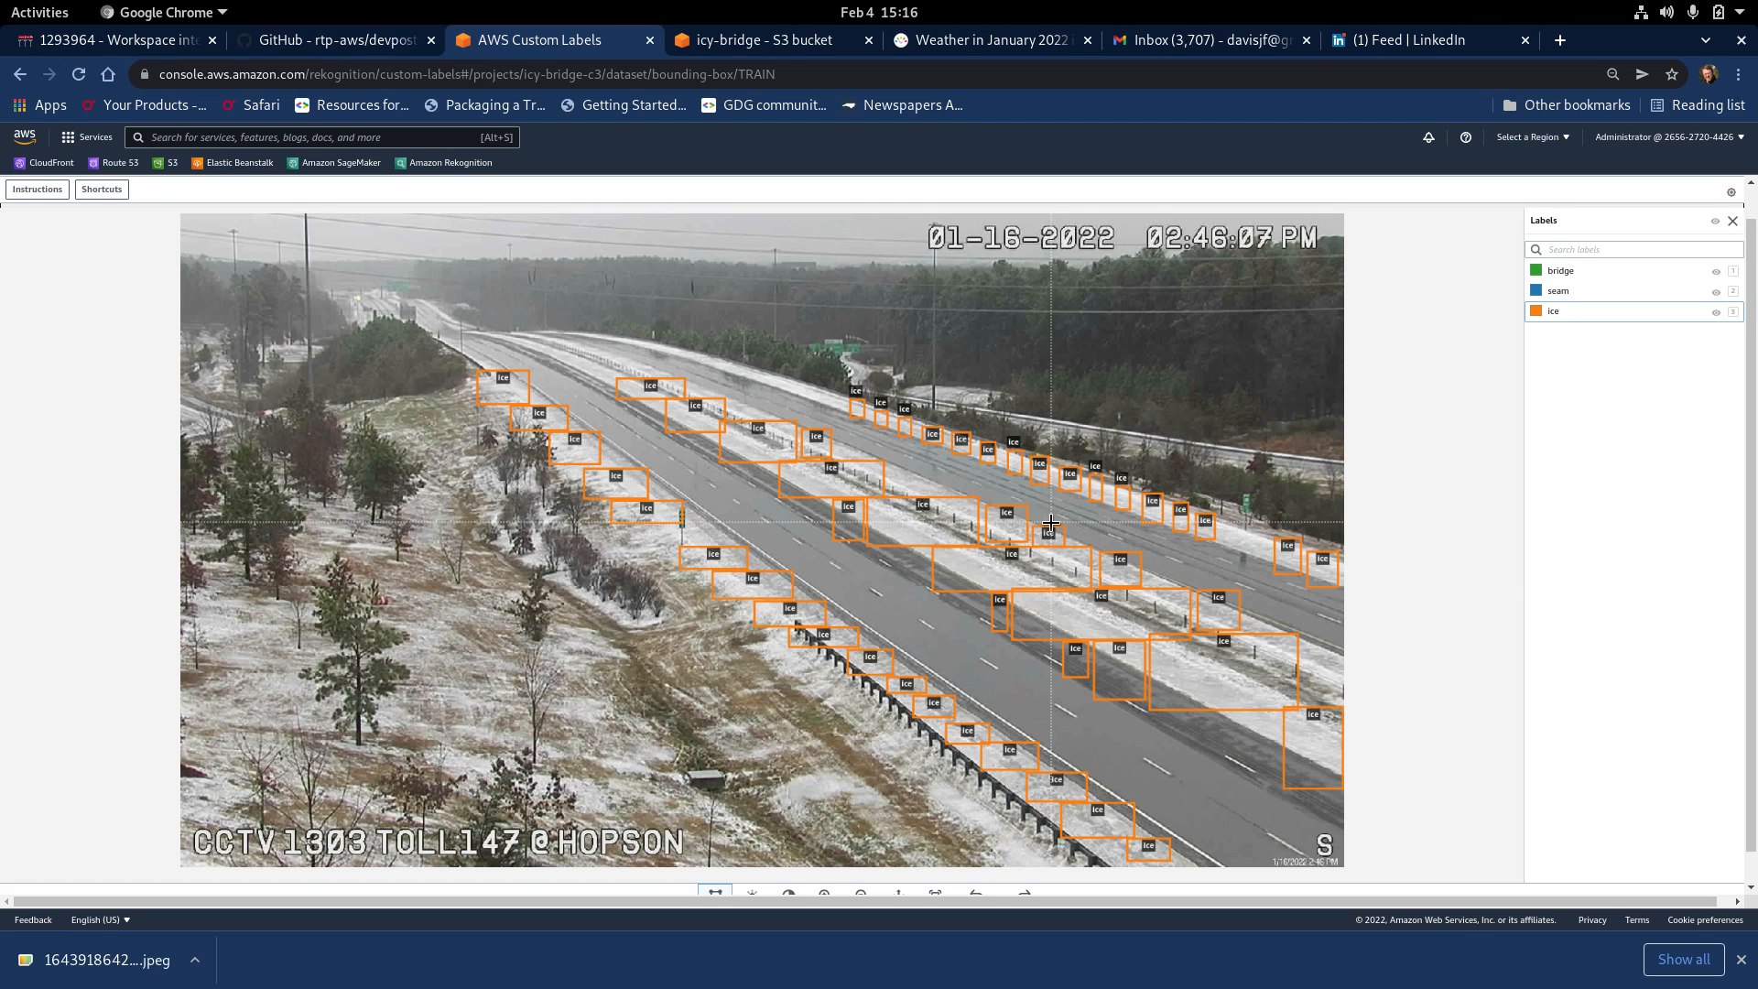
pyautogui.press('Delete')
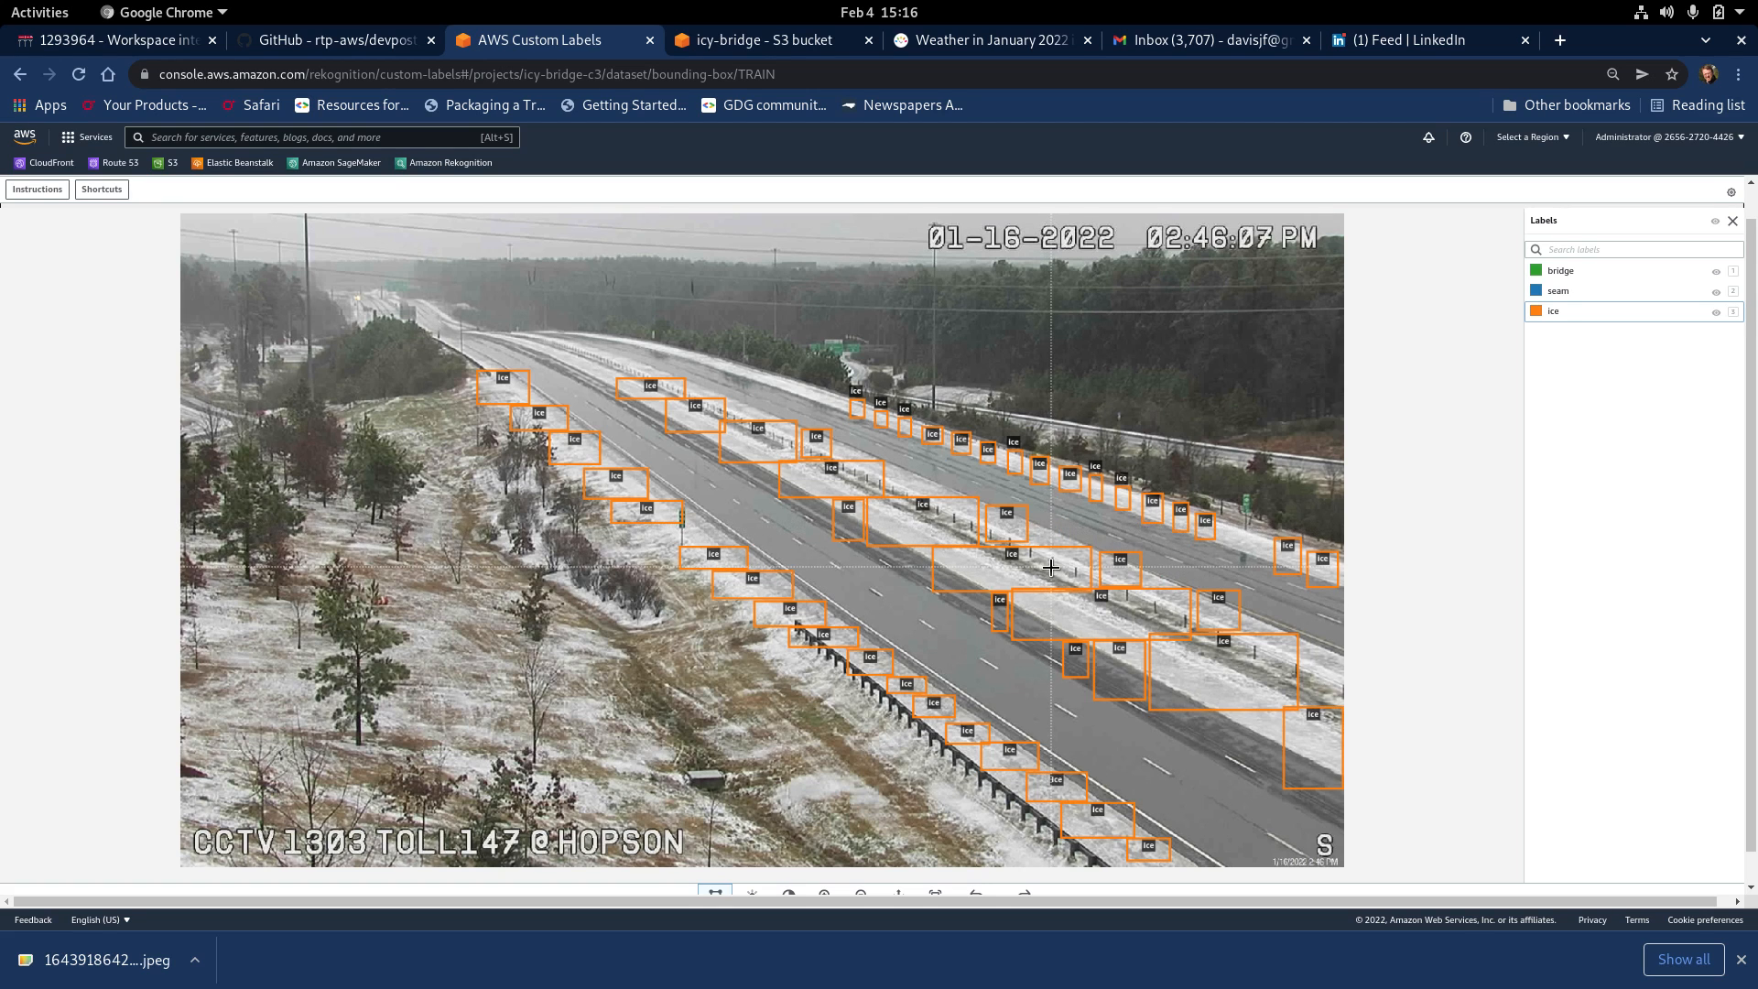
pyautogui.click(996, 630)
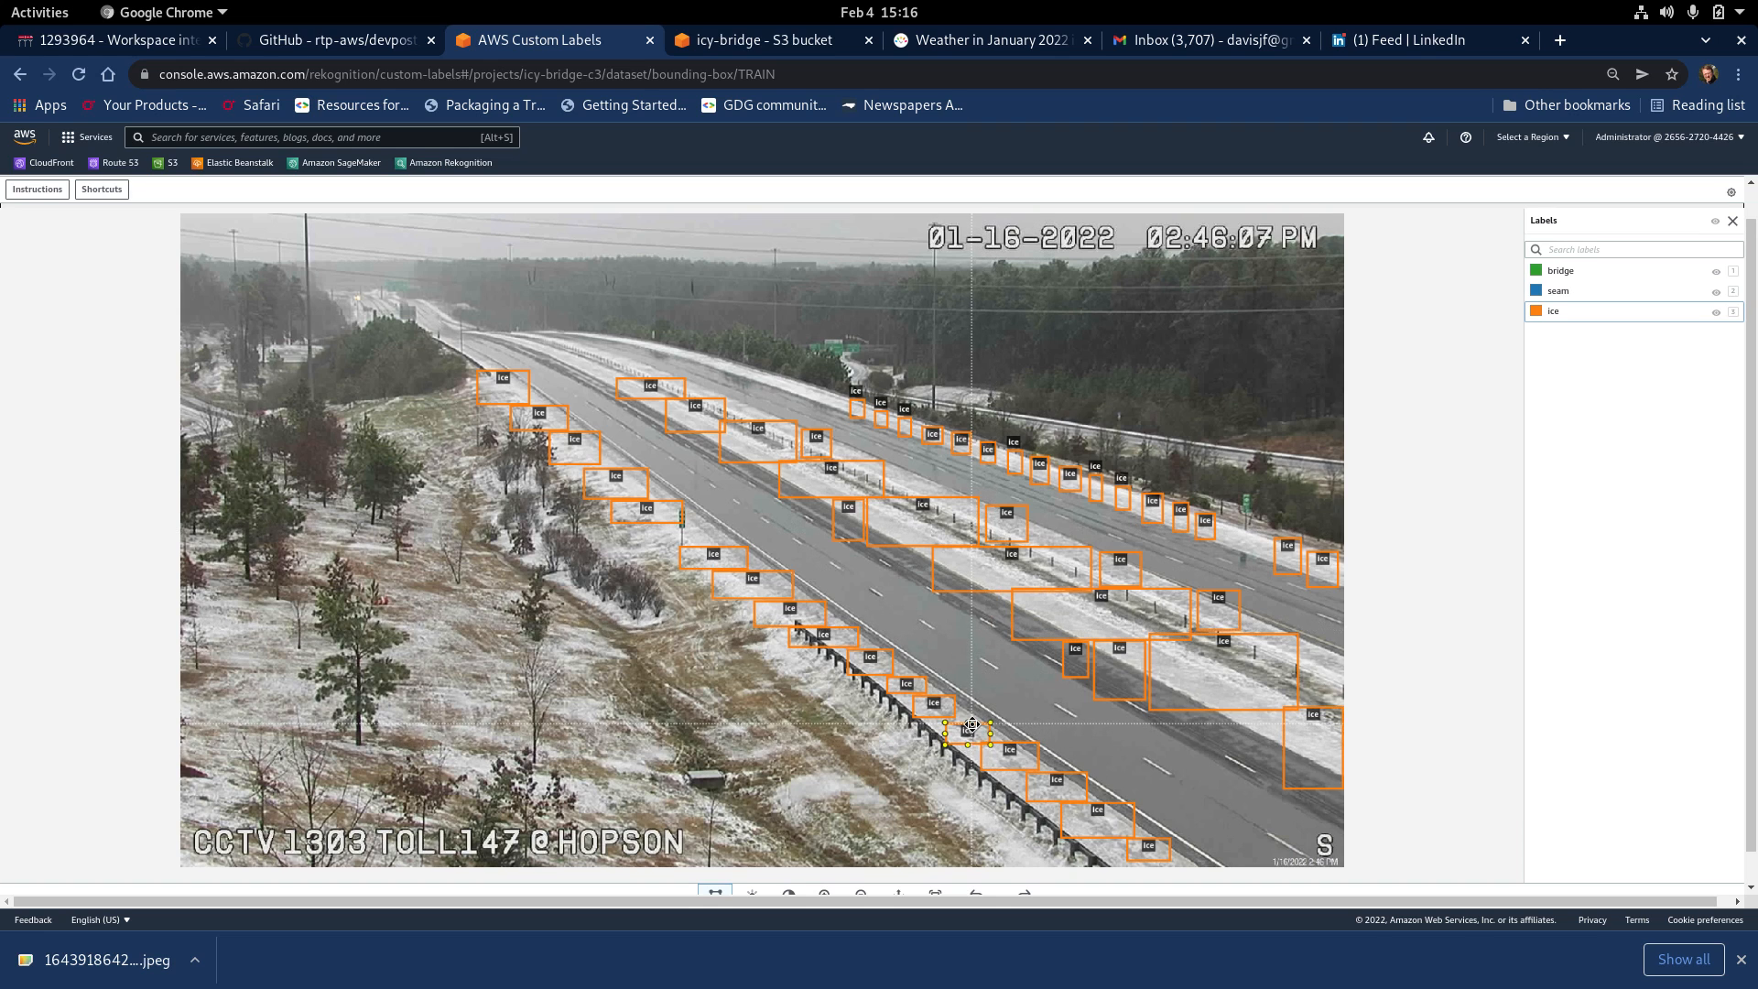
pyautogui.press('Delete')
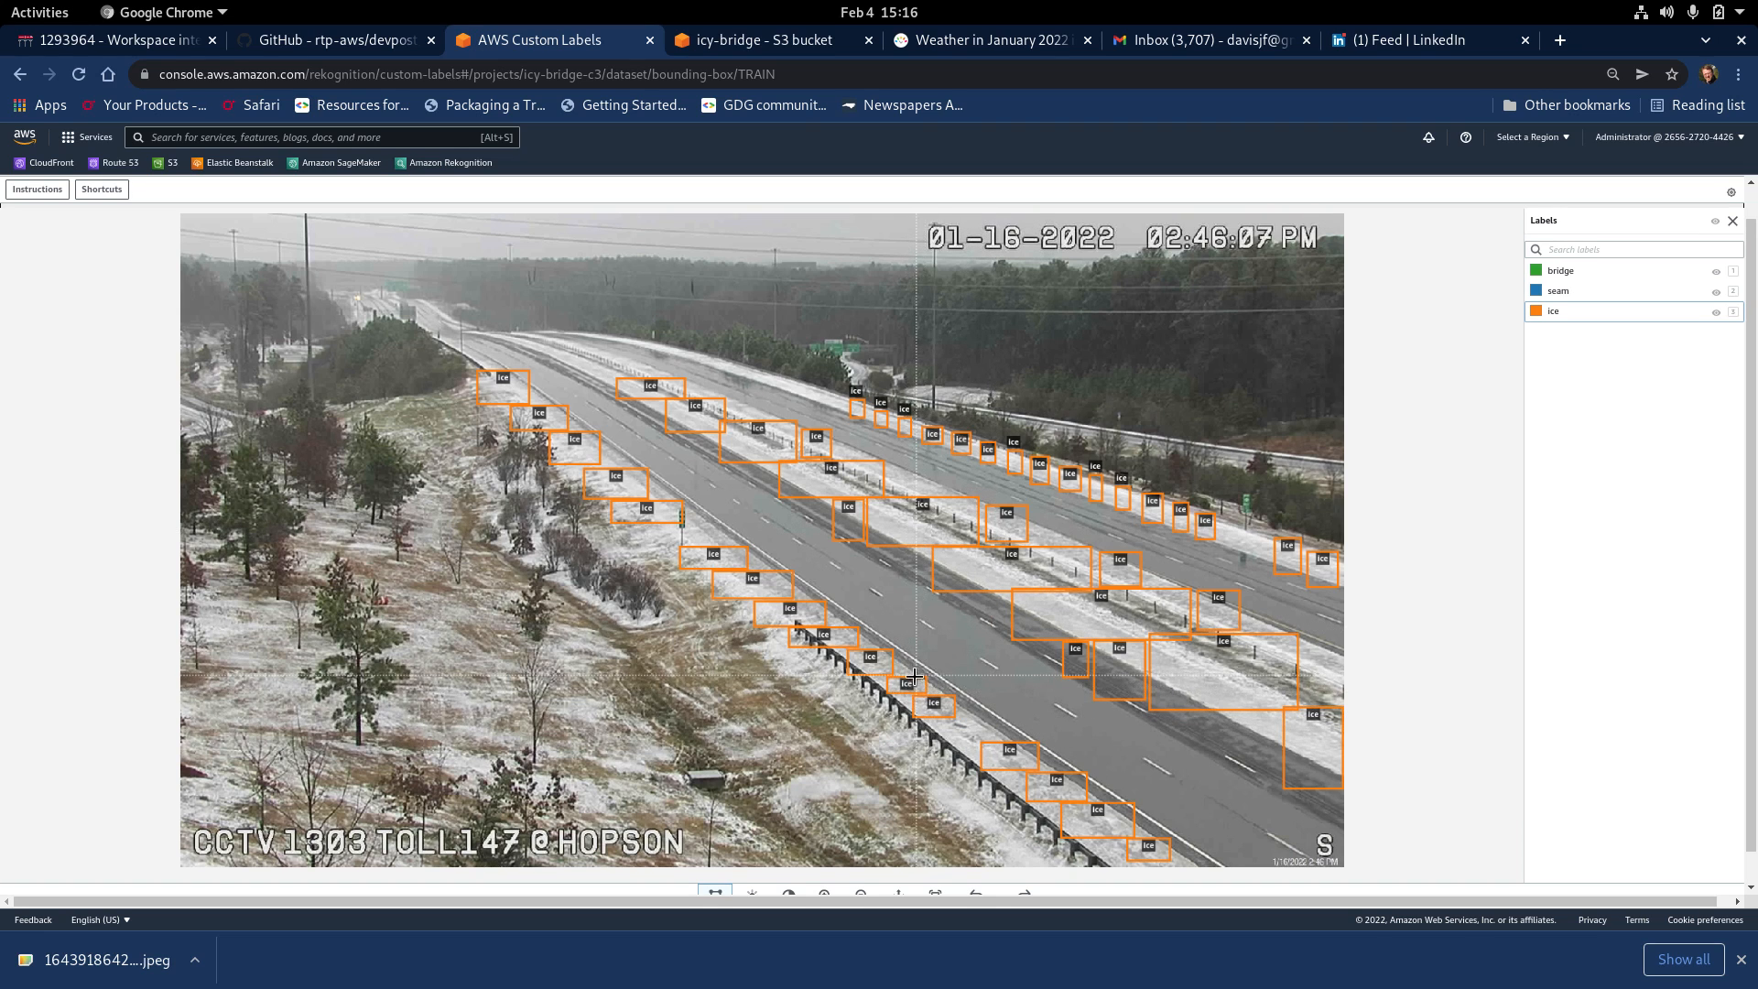
pyautogui.click(910, 677)
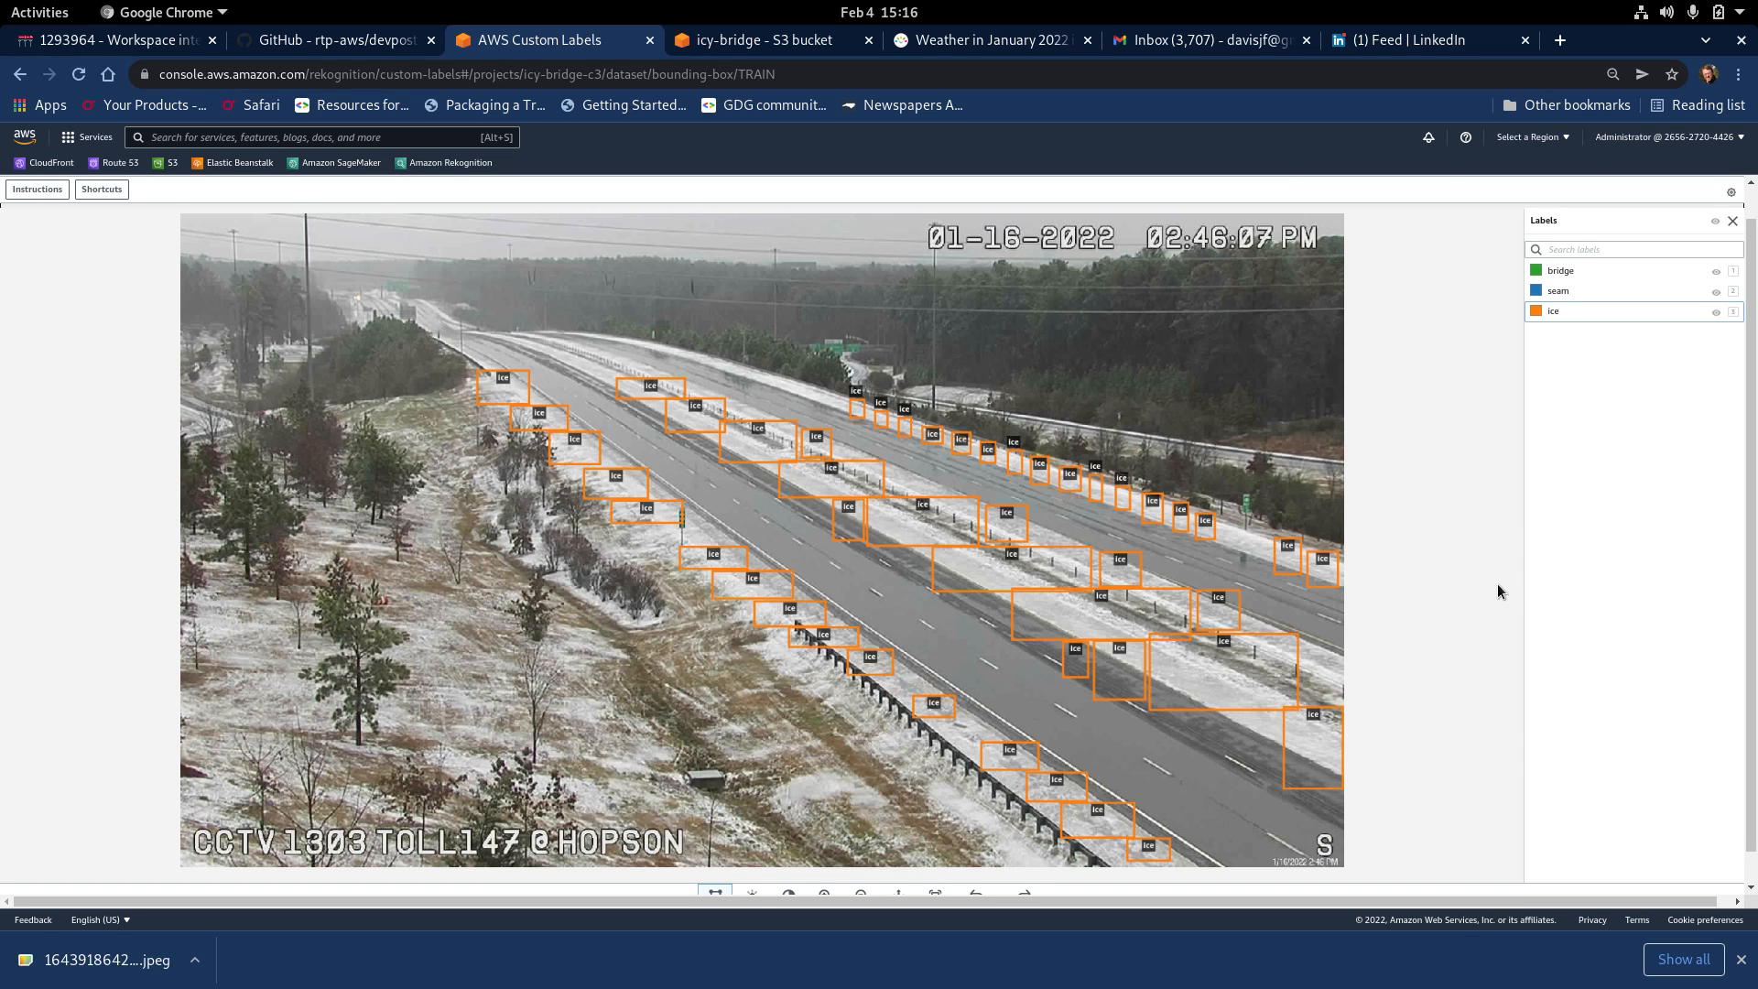
# - Open the third image and delete surplus ice boxes along the median edge and the outer shoulder beside the grass
pyautogui.scroll(1, 1488, 513)
pyautogui.click(1520, 194)
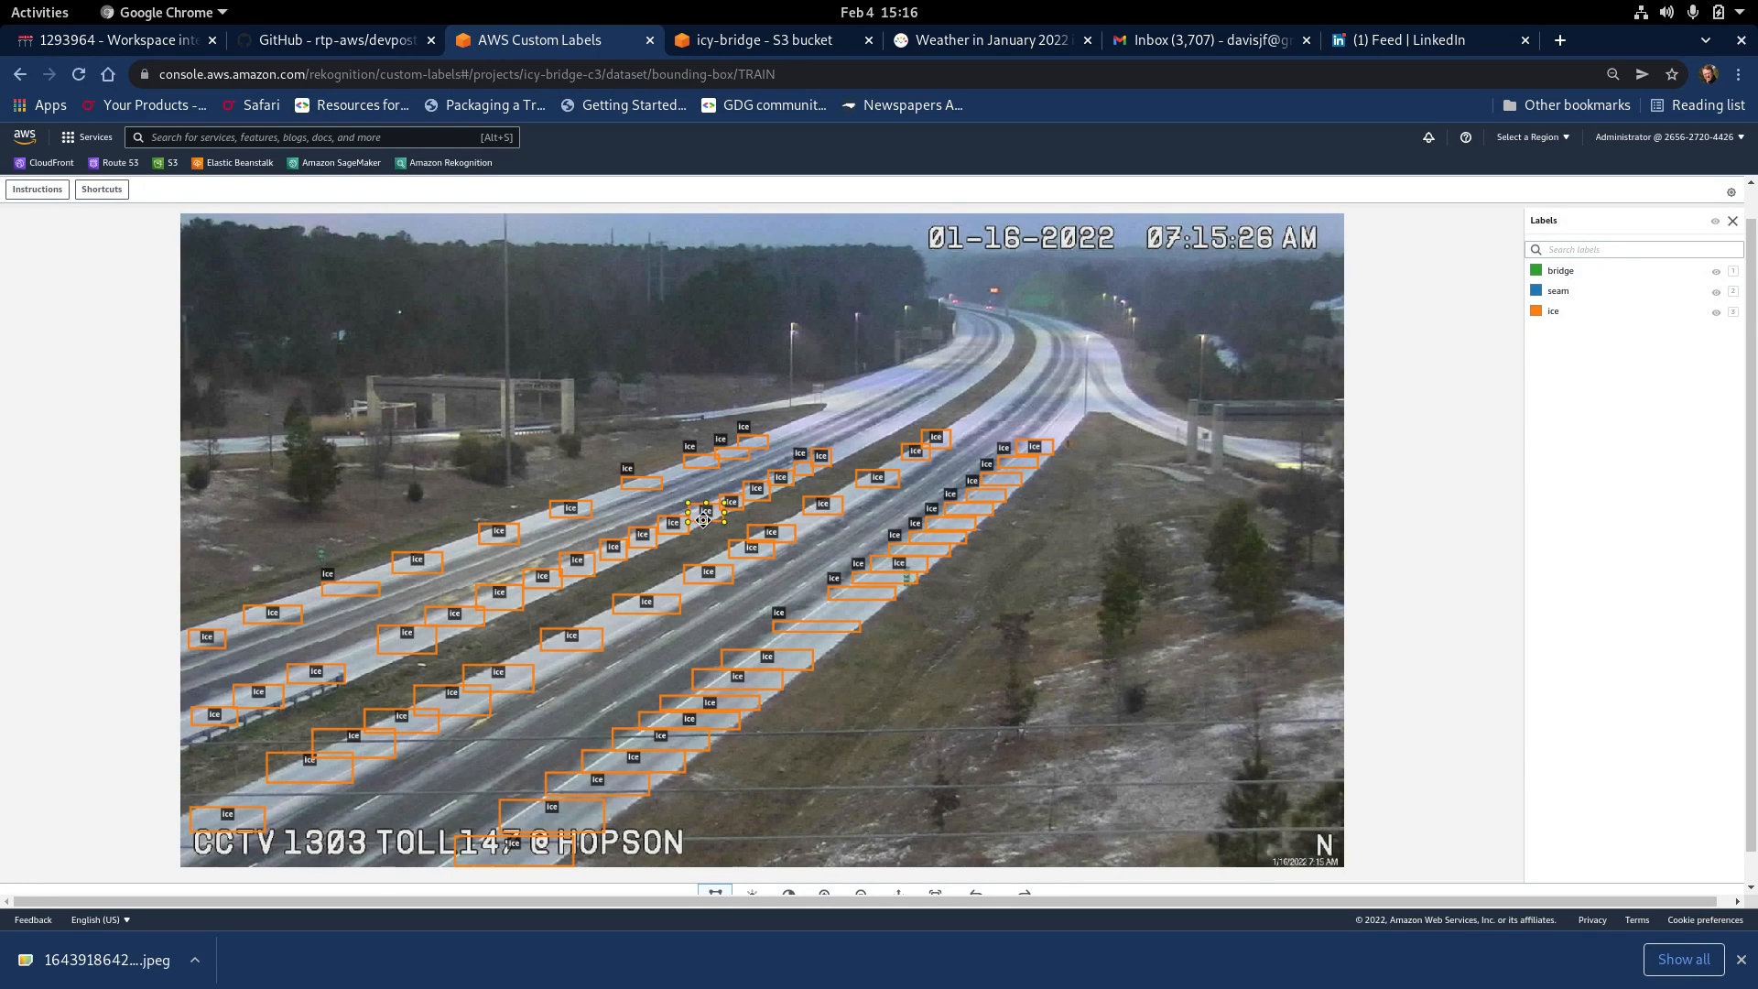
pyautogui.click(703, 520)
pyautogui.press('Delete')
pyautogui.click(617, 557)
pyautogui.press('Delete')
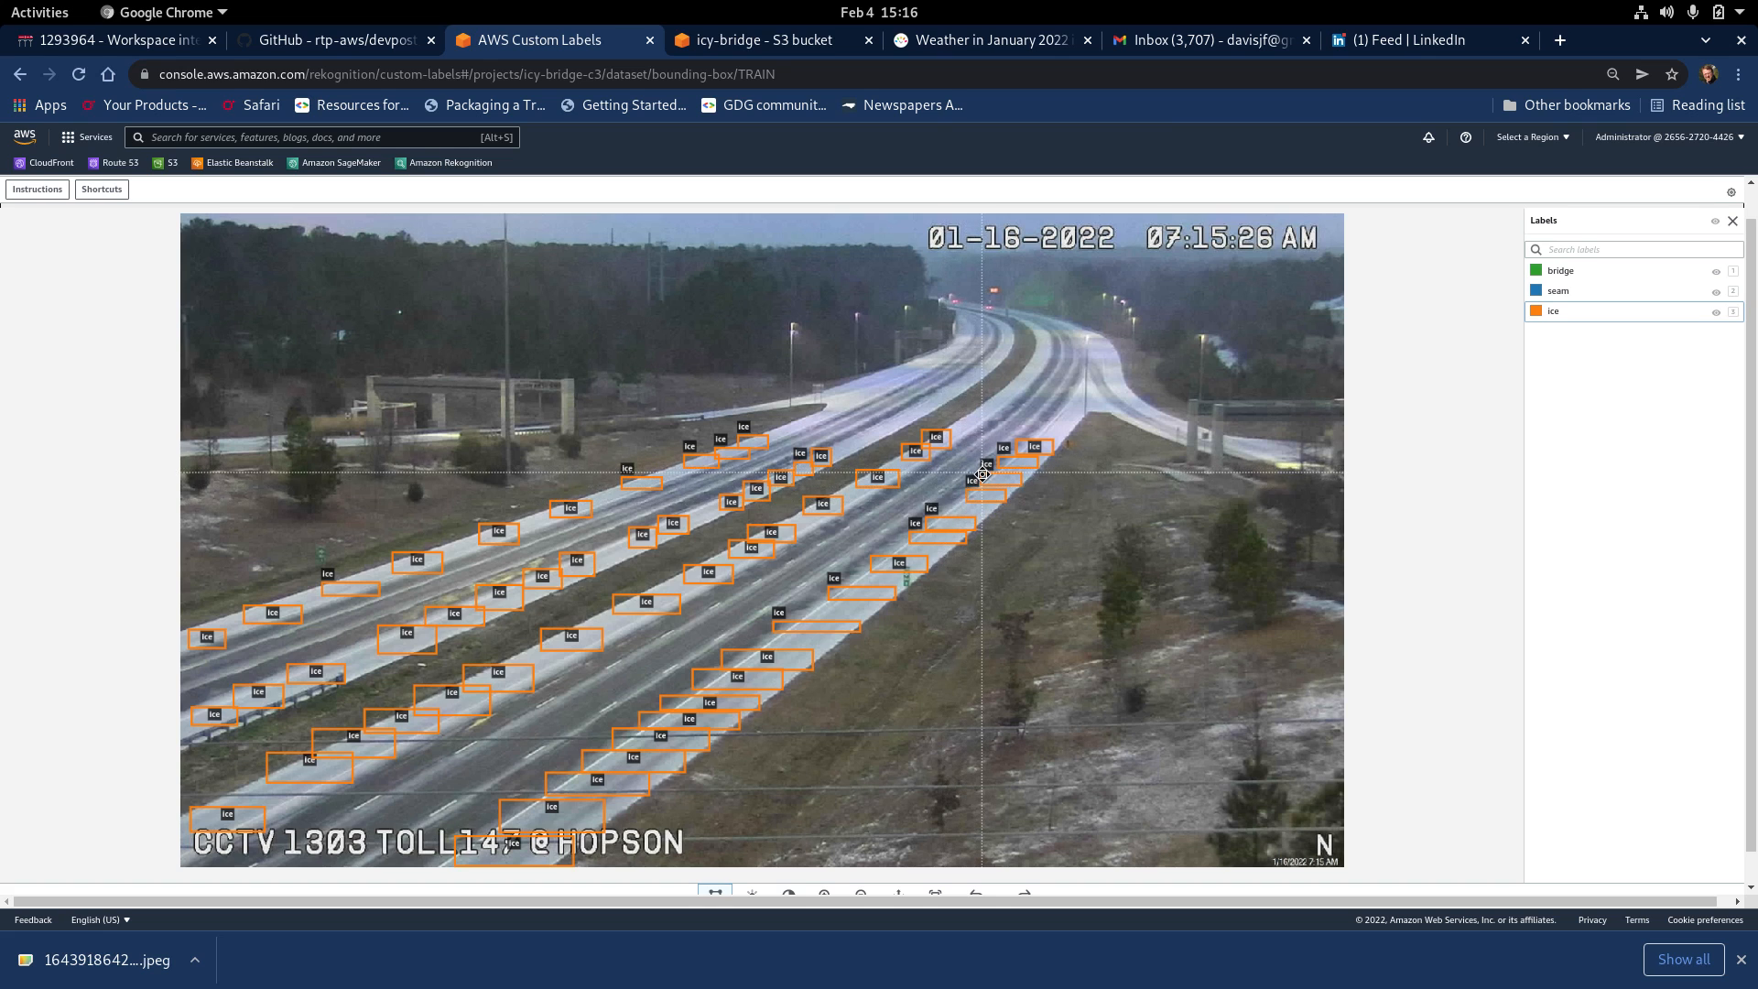
pyautogui.click(1043, 441)
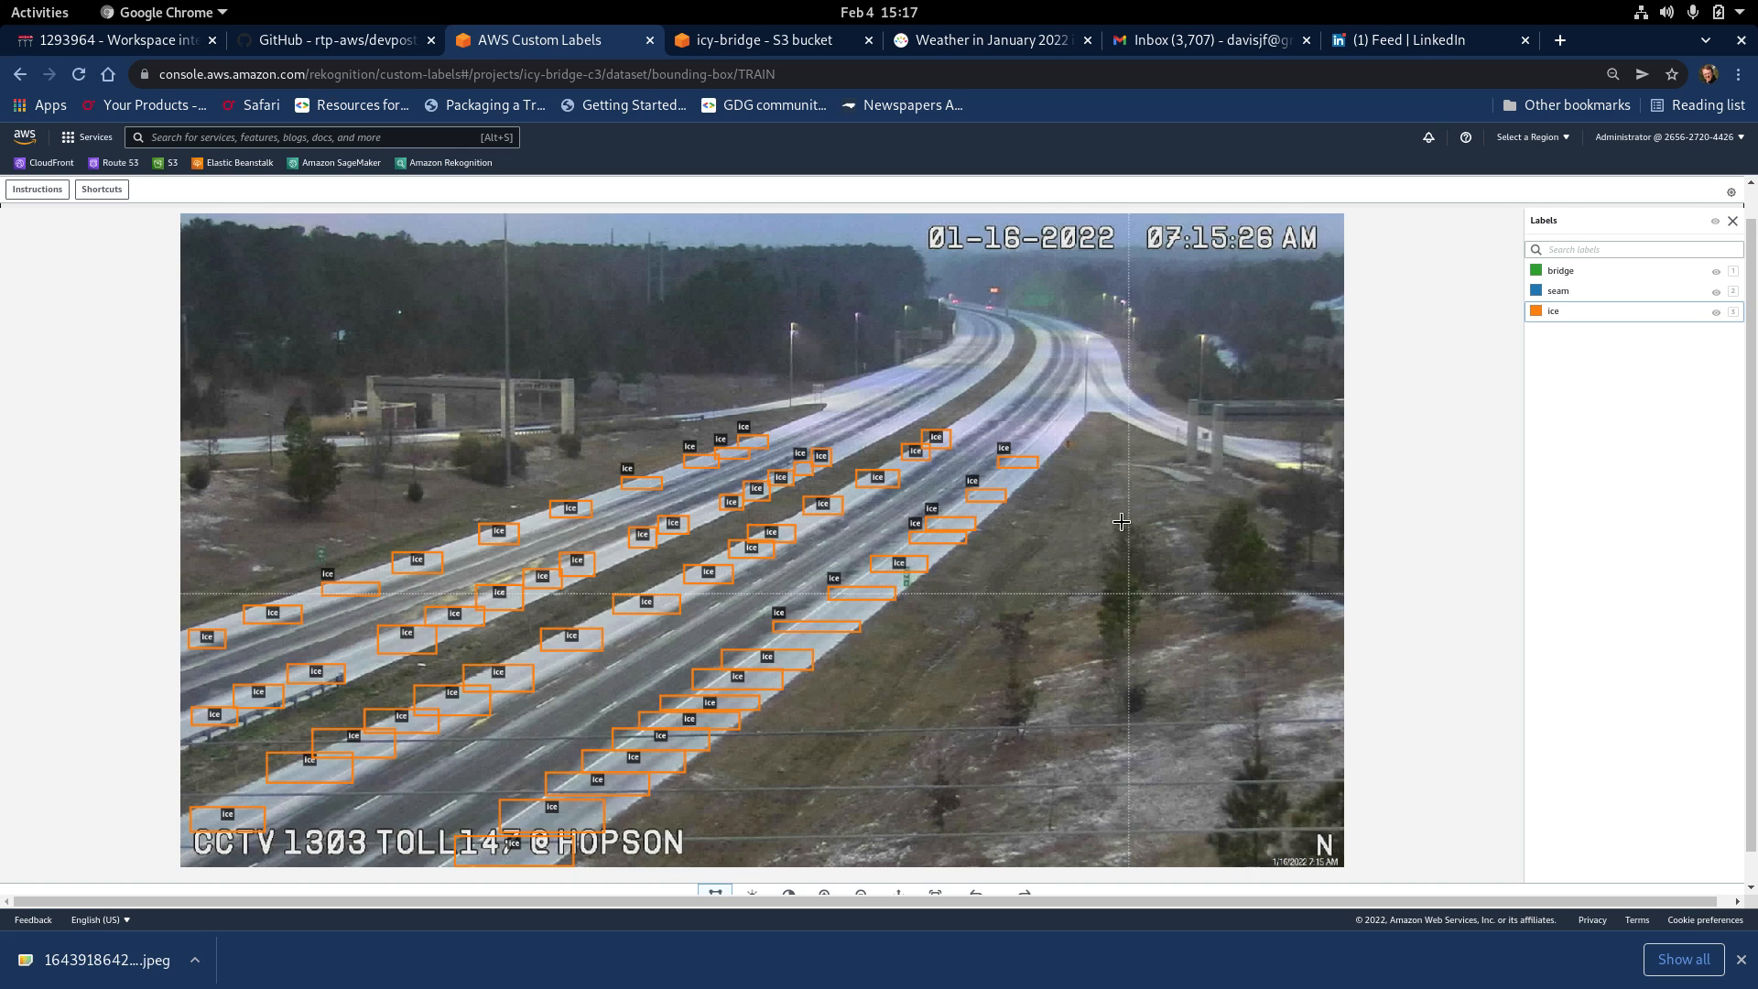
# - Finish the bounding box editing and save the label changes to the training dataset
pyautogui.scroll(2, 1474, 469)
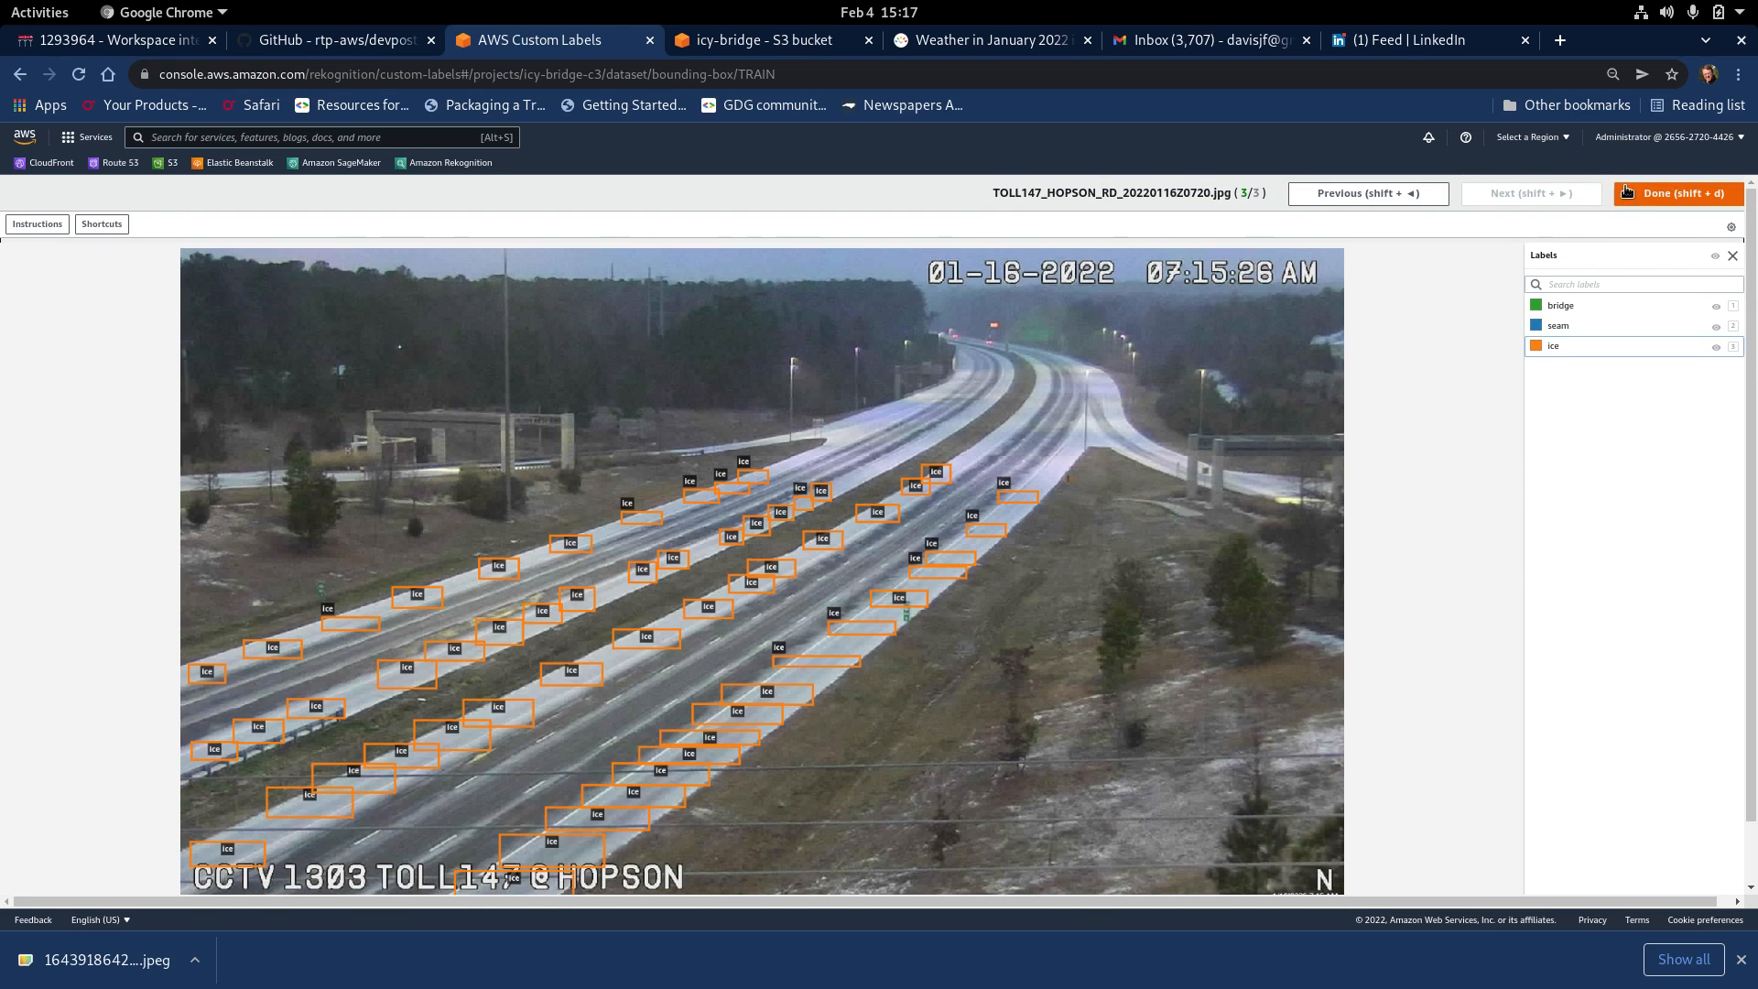
pyautogui.click(1651, 196)
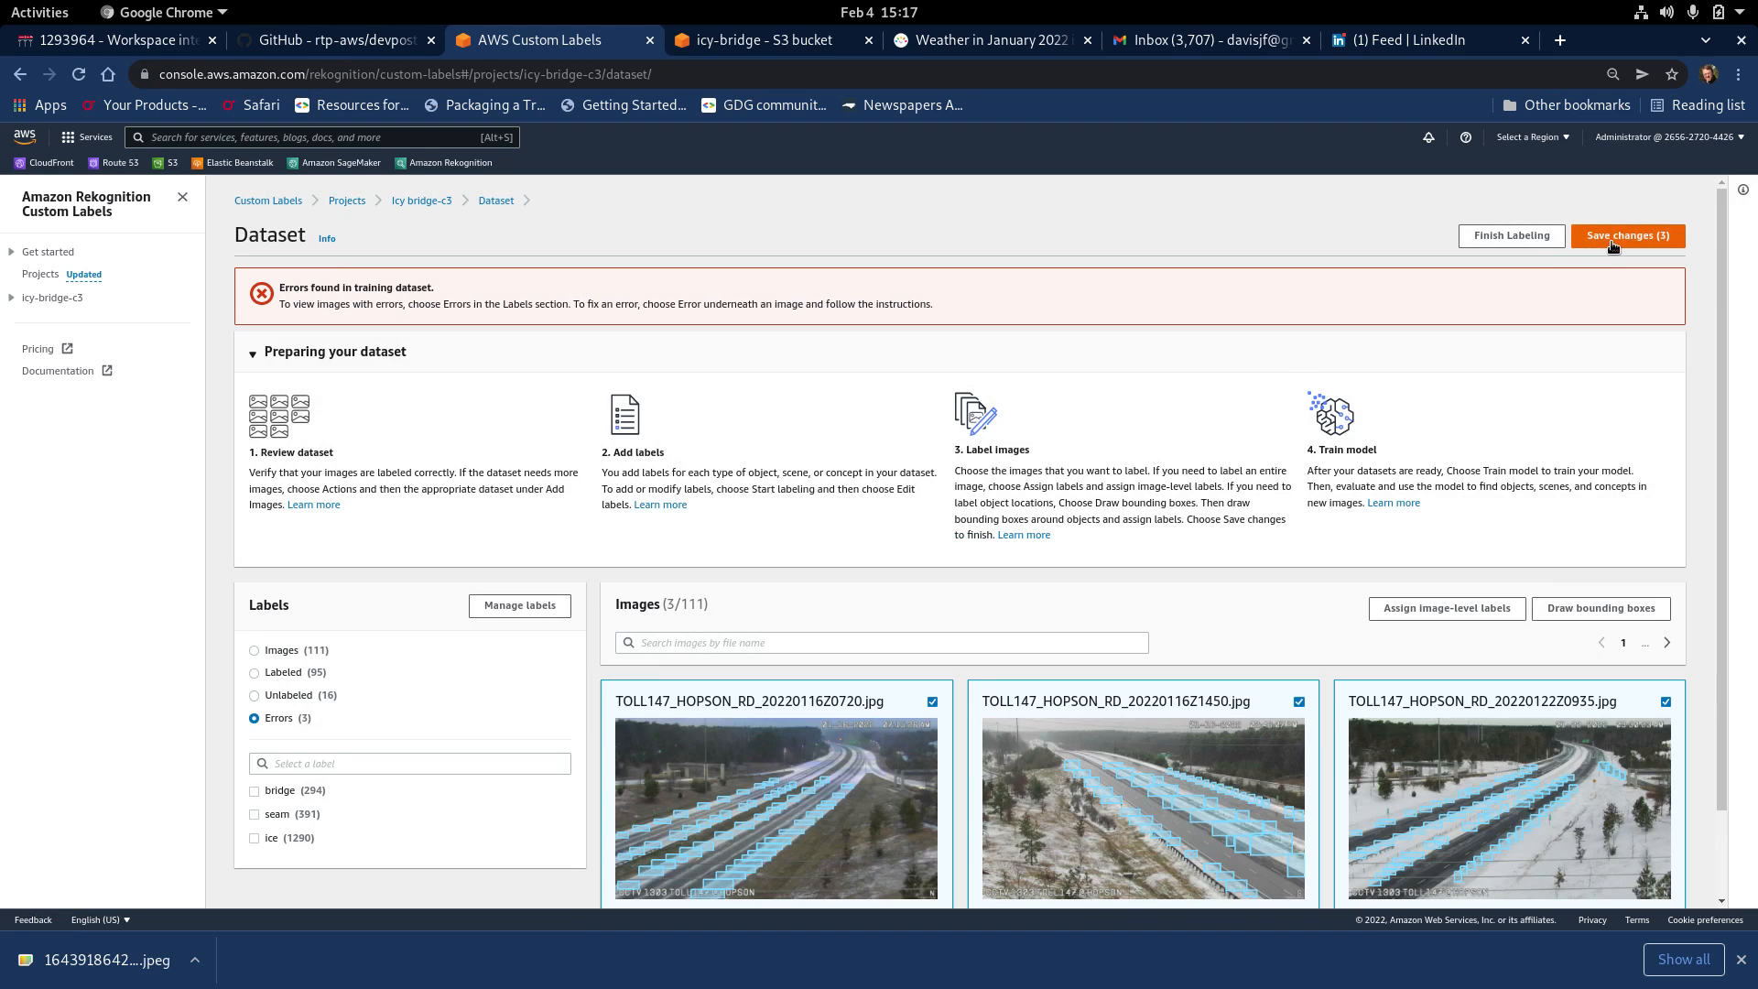
pyautogui.click(1613, 238)
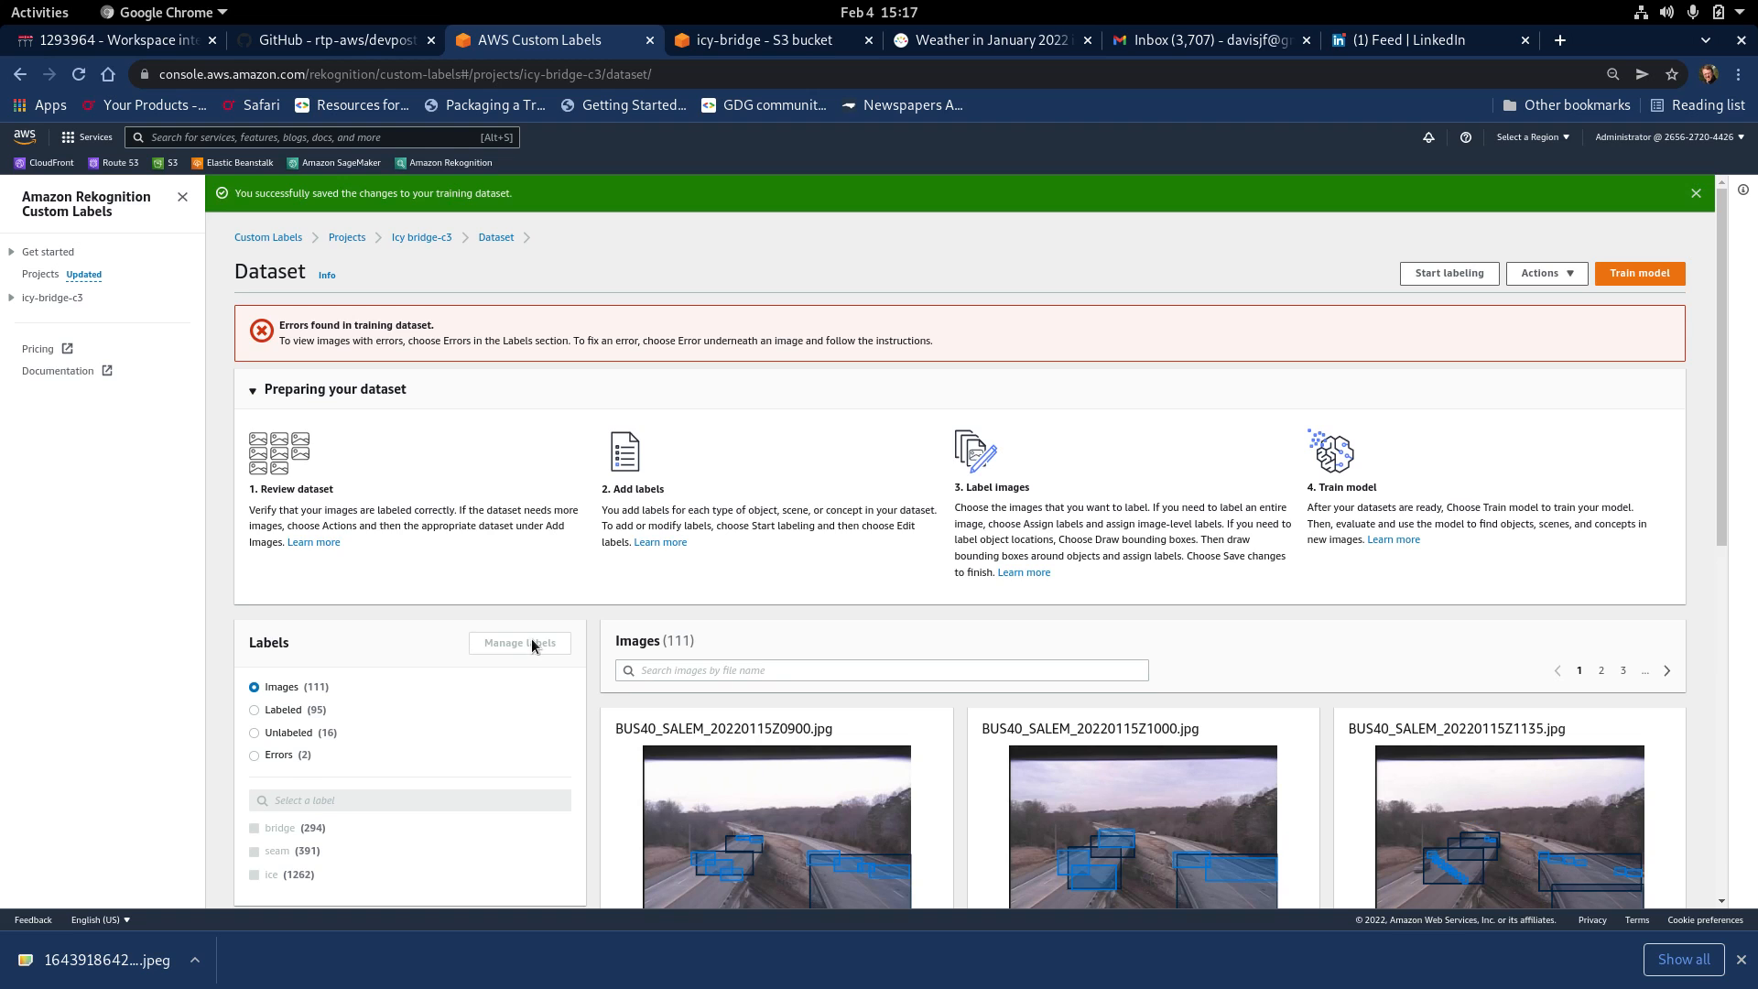
# - Filter the dataset to the images with errors and start a new labeling session
pyautogui.scroll(-5, 513, 641)
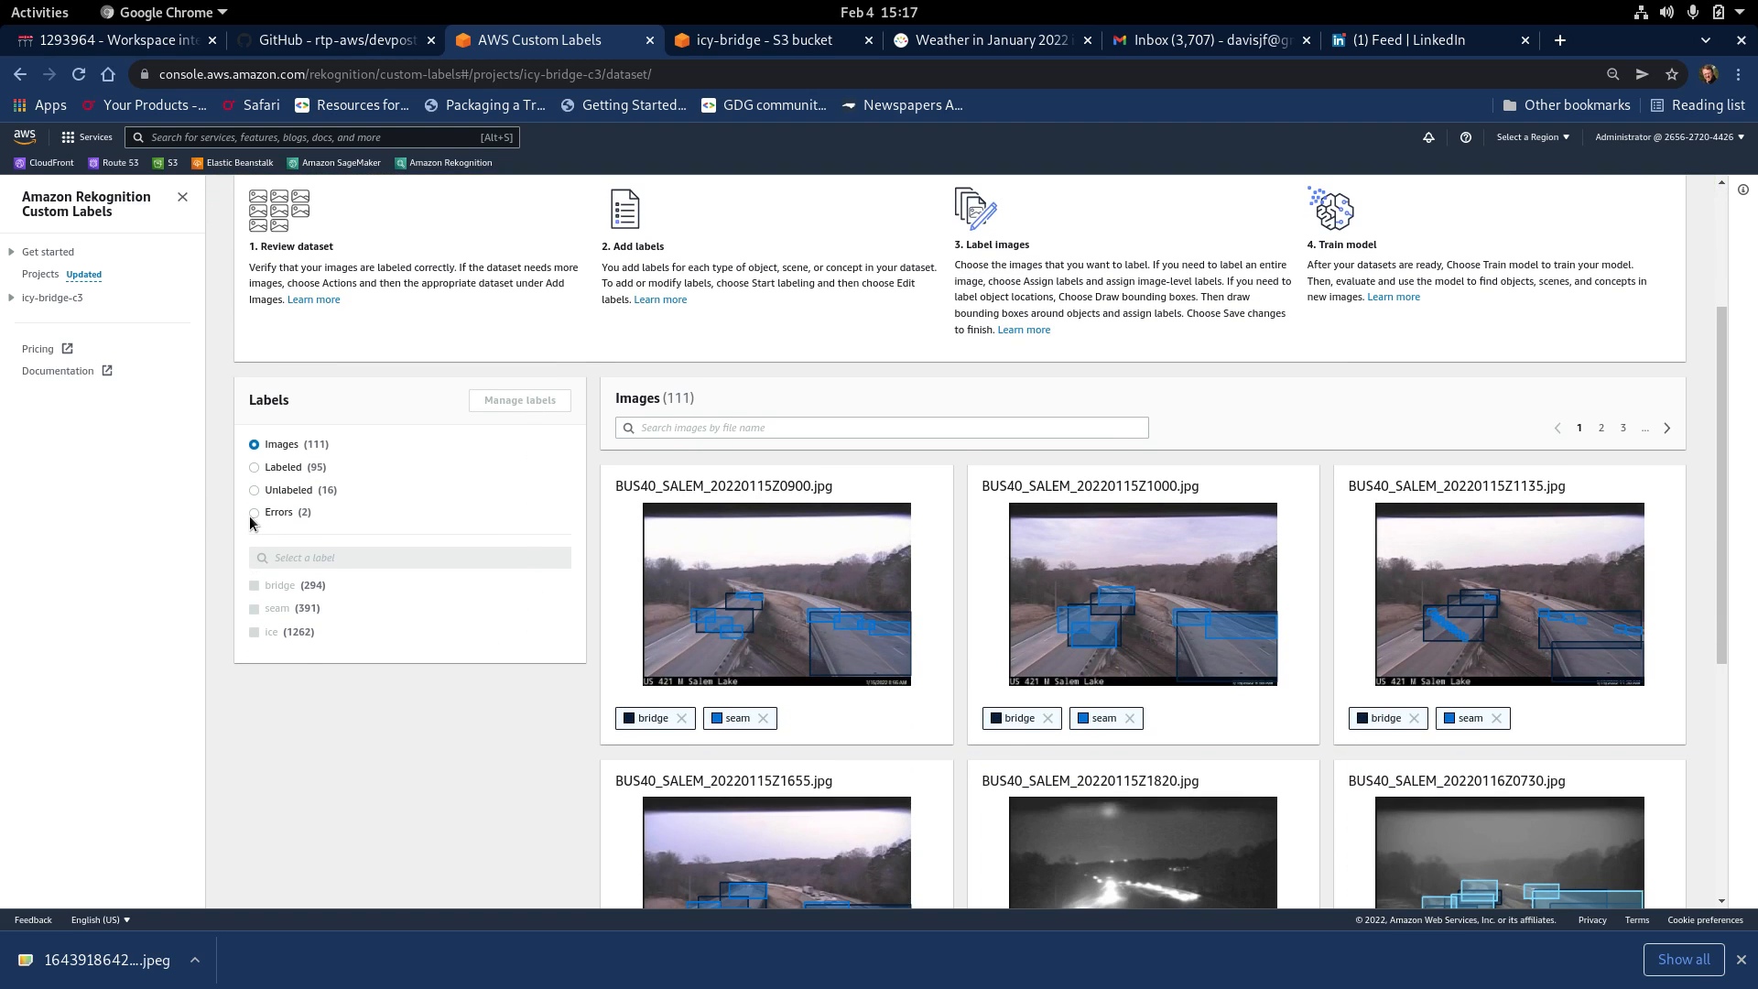
pyautogui.click(252, 514)
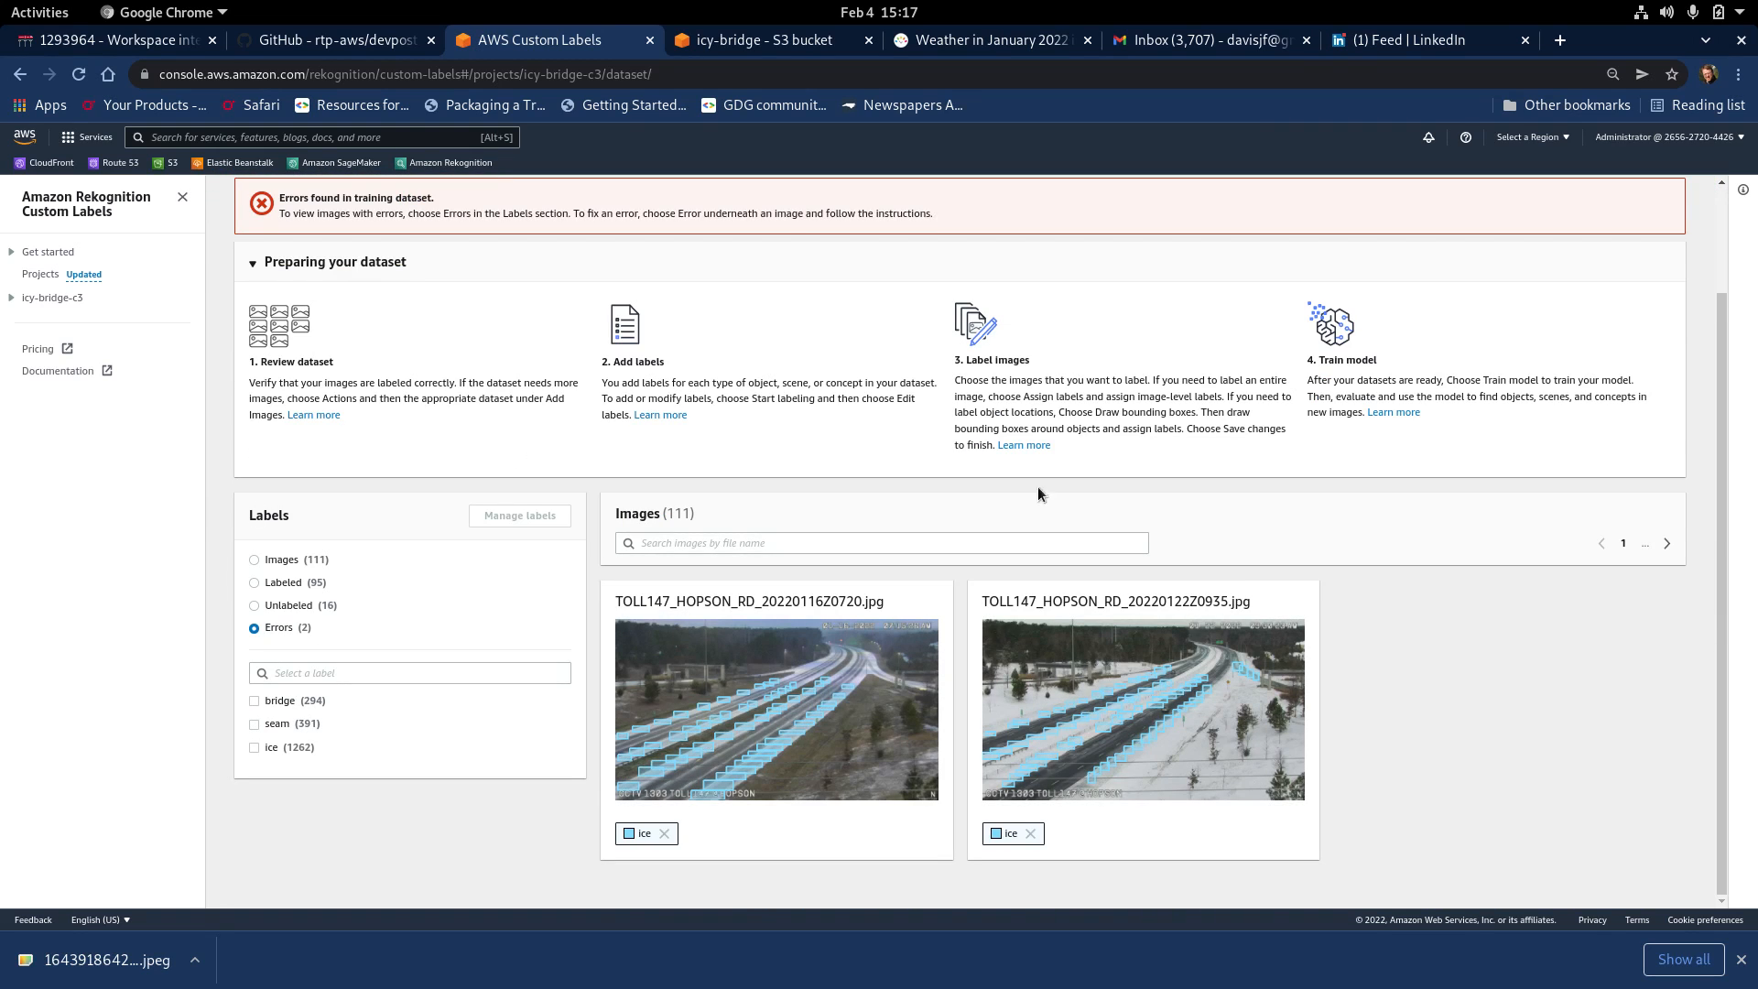
pyautogui.scroll(3, 1038, 495)
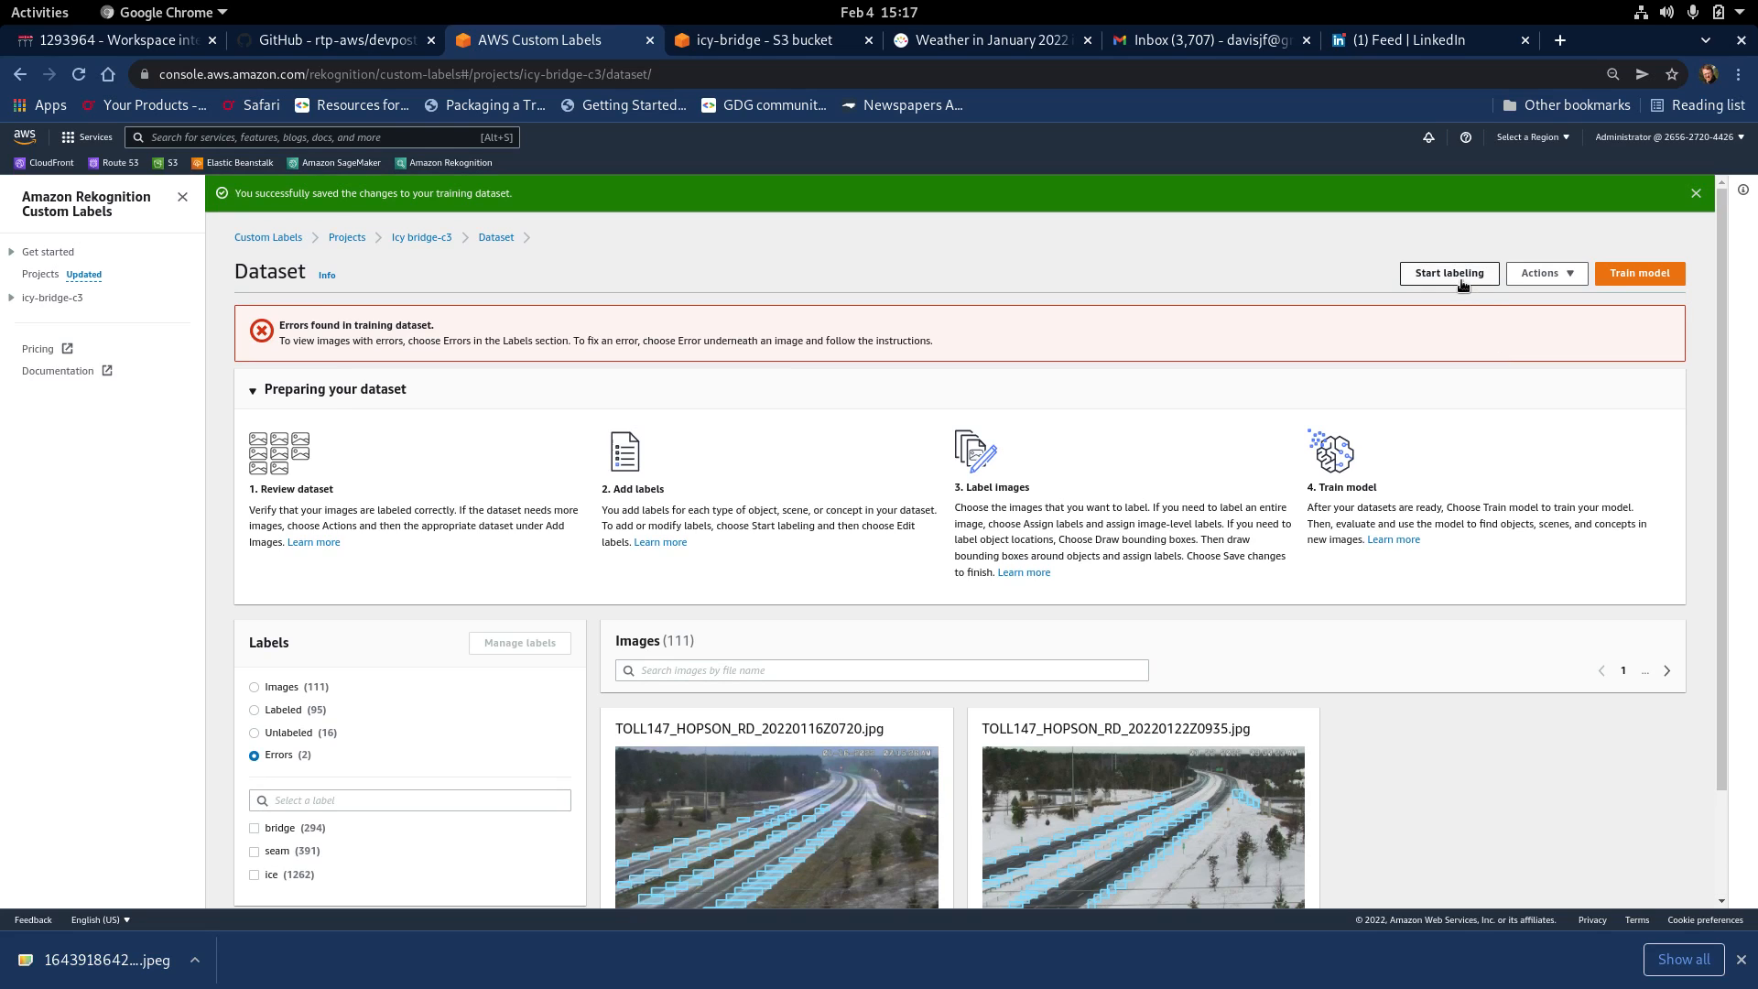
pyautogui.click(1456, 275)
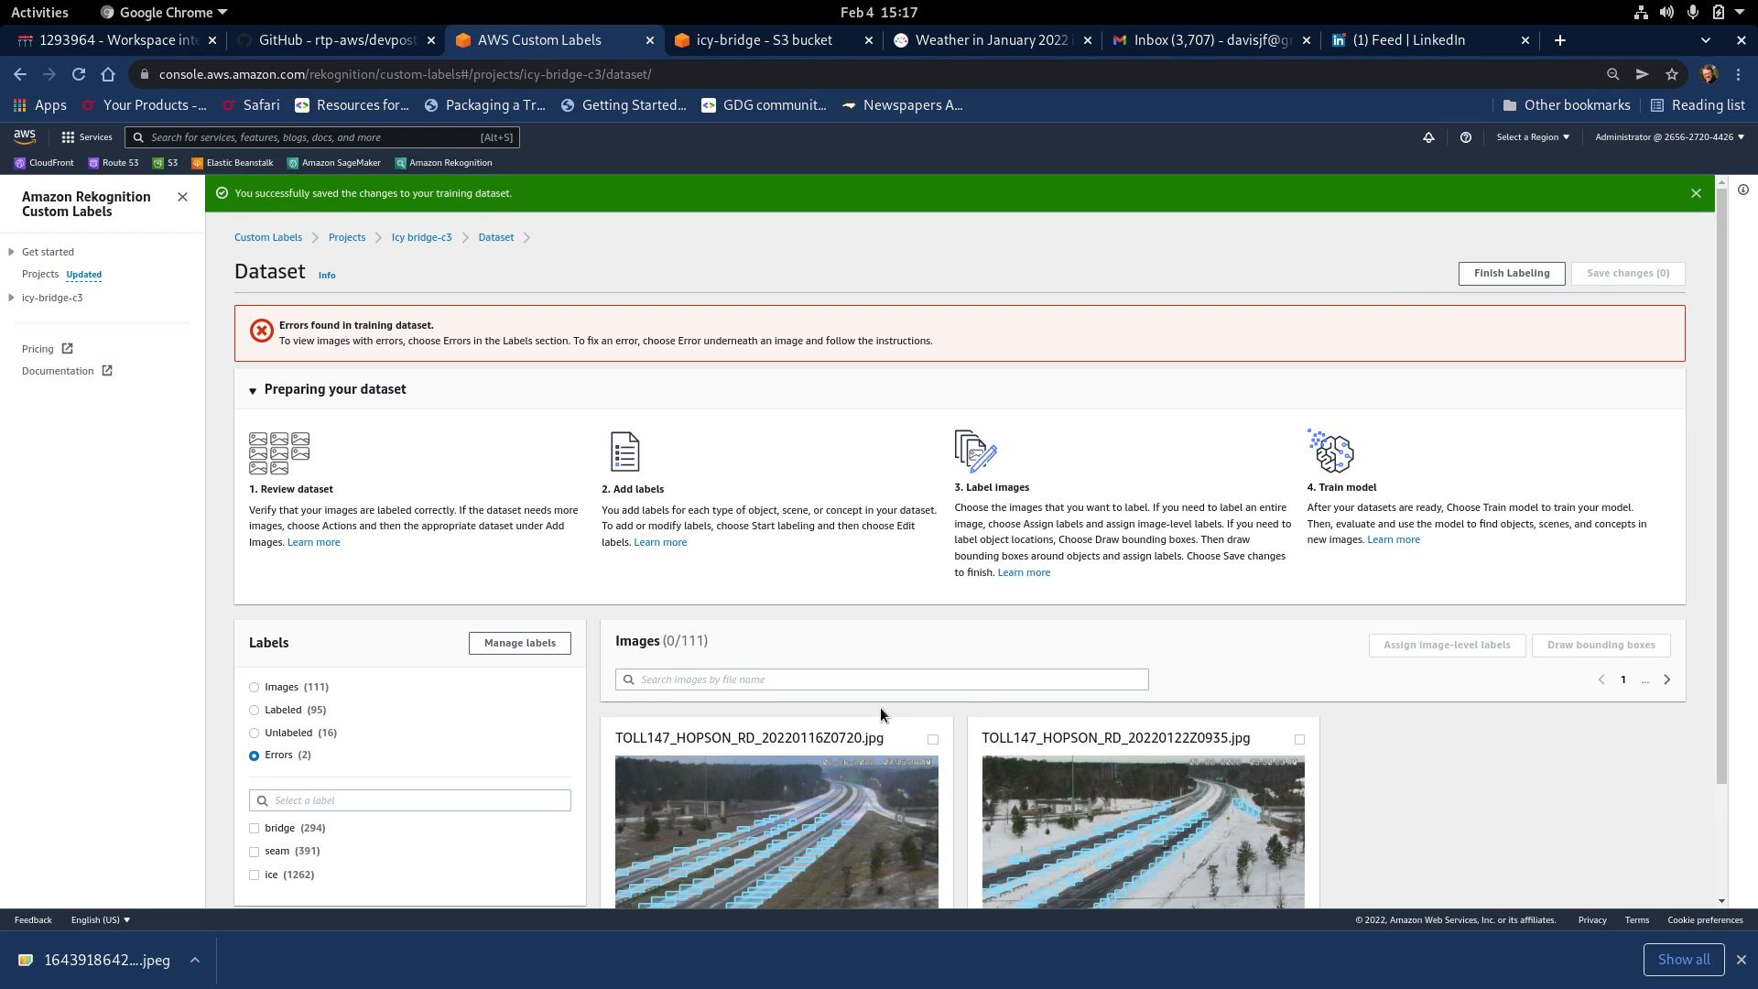
# - Select TOLL147_HOPSON_RD_20220116Z0720.jpg and TOLL147_HOPSON_RD_20220122Z0935.jpg and open them for drawing bounding boxes
pyautogui.scroll(-3, 883, 701)
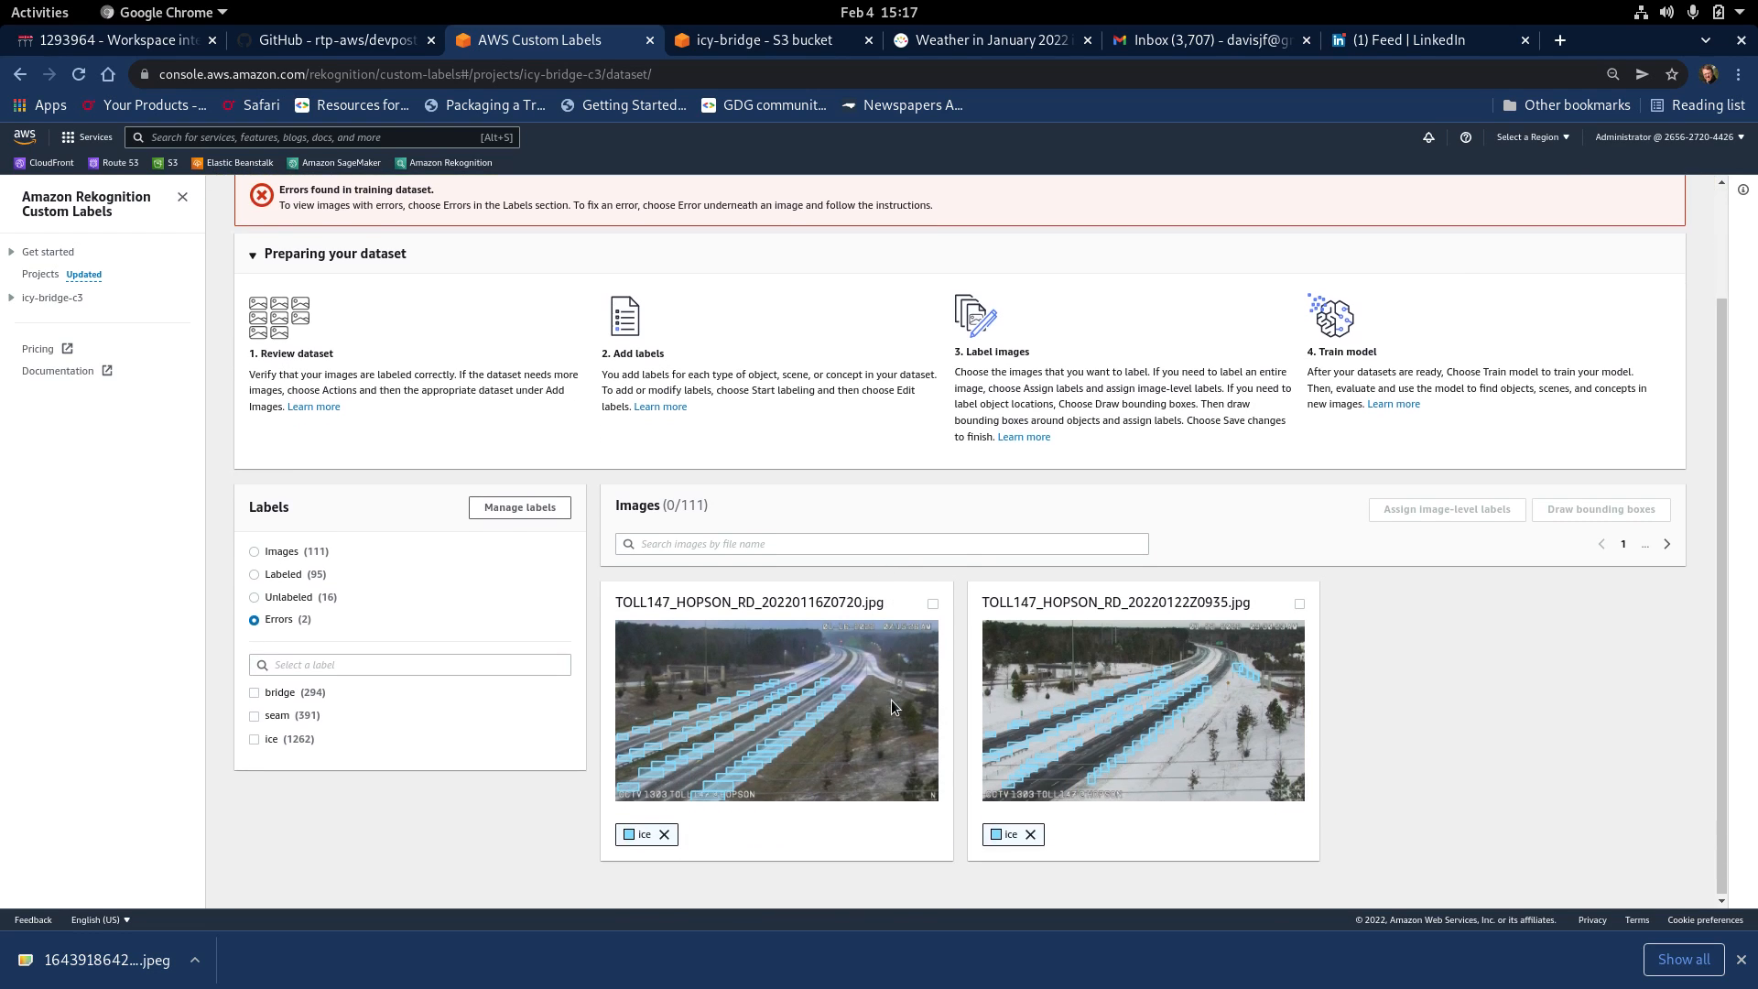
pyautogui.click(933, 605)
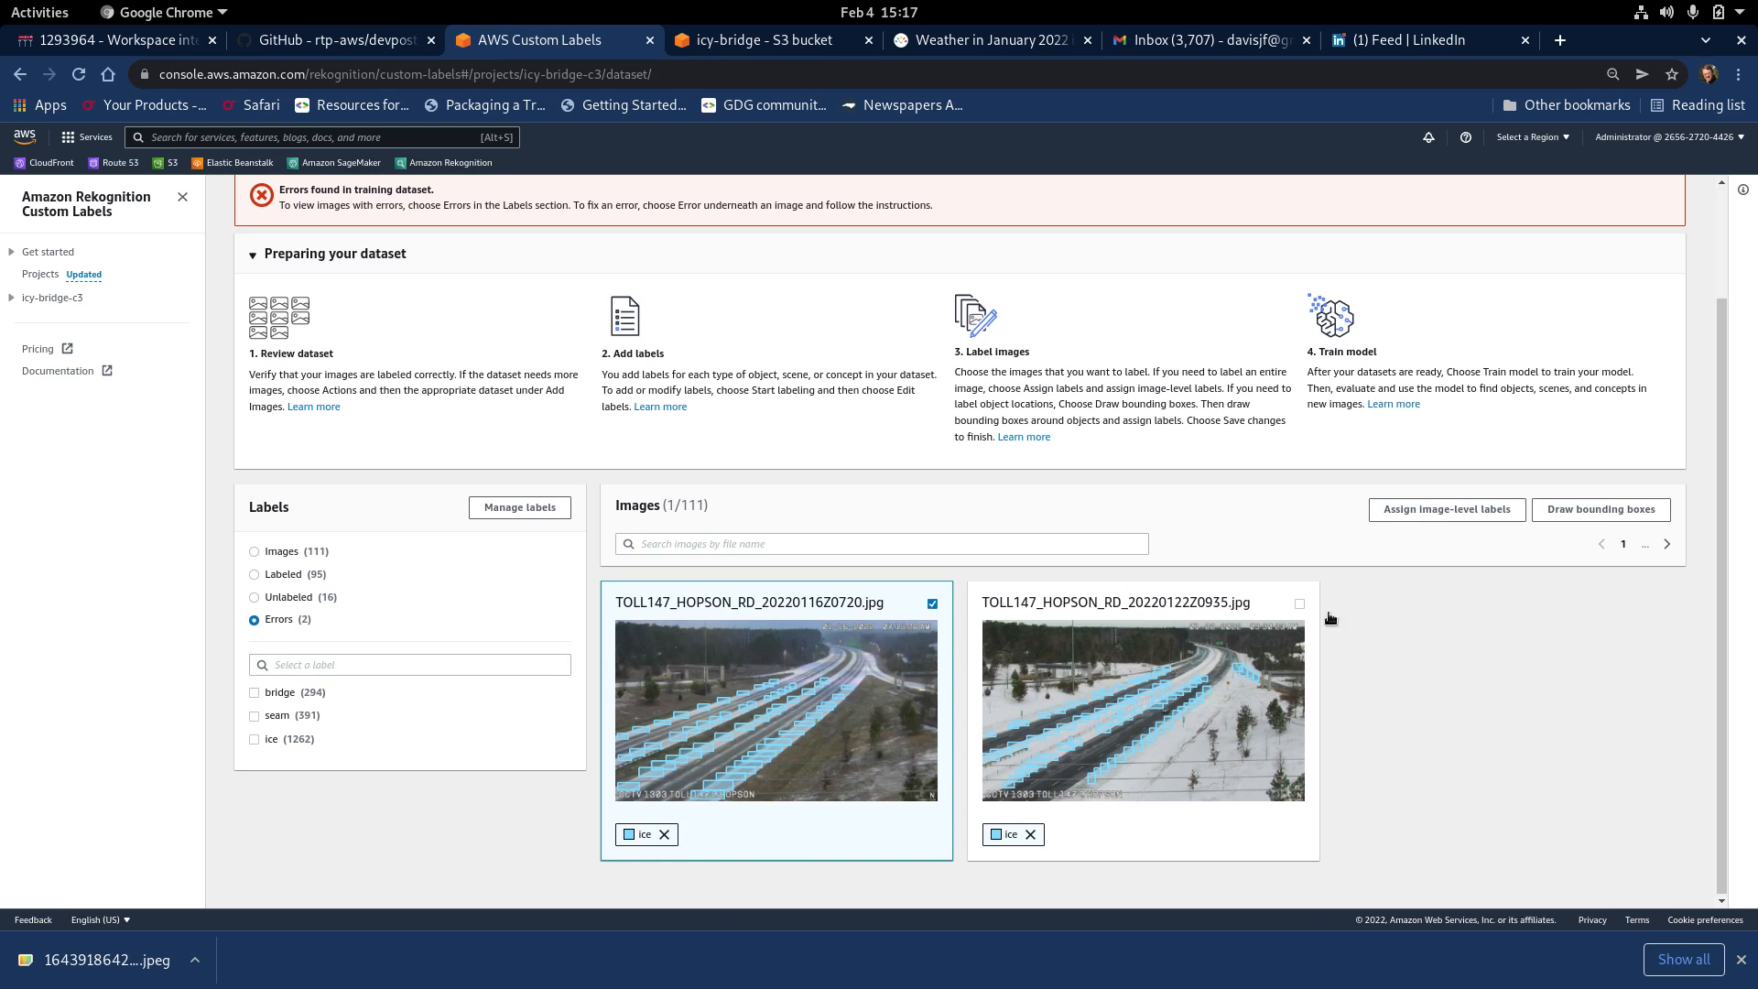
pyautogui.click(1299, 604)
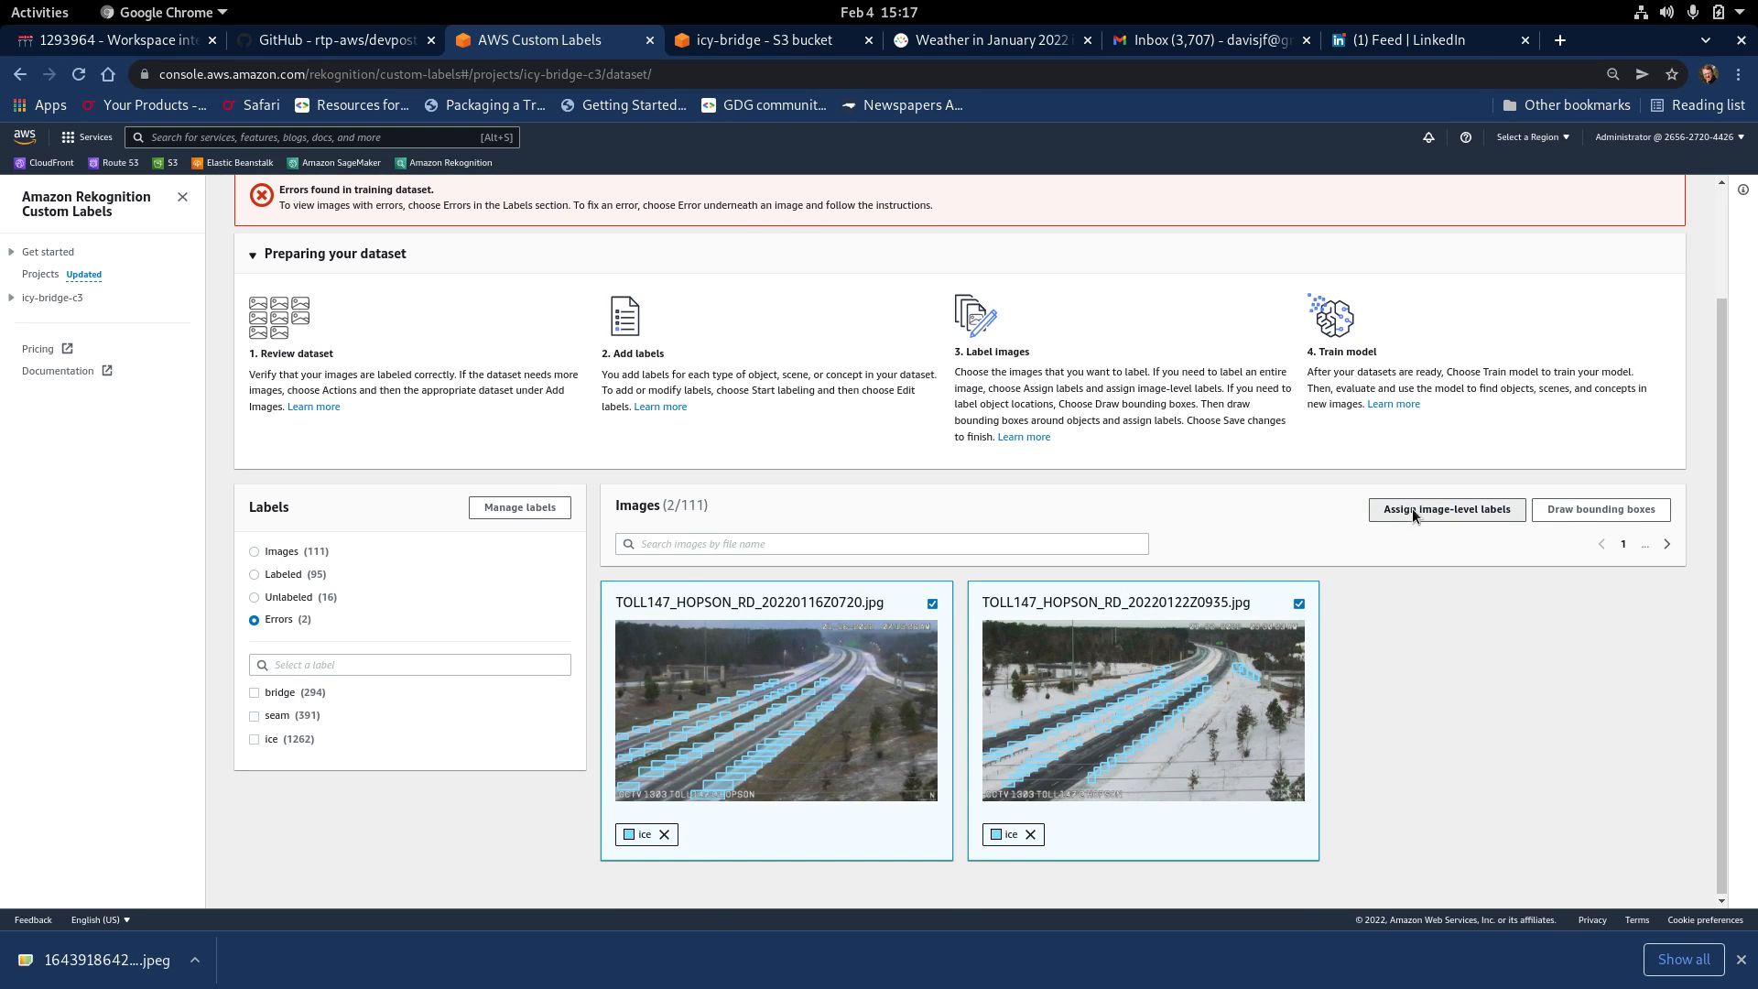
pyautogui.click(1412, 513)
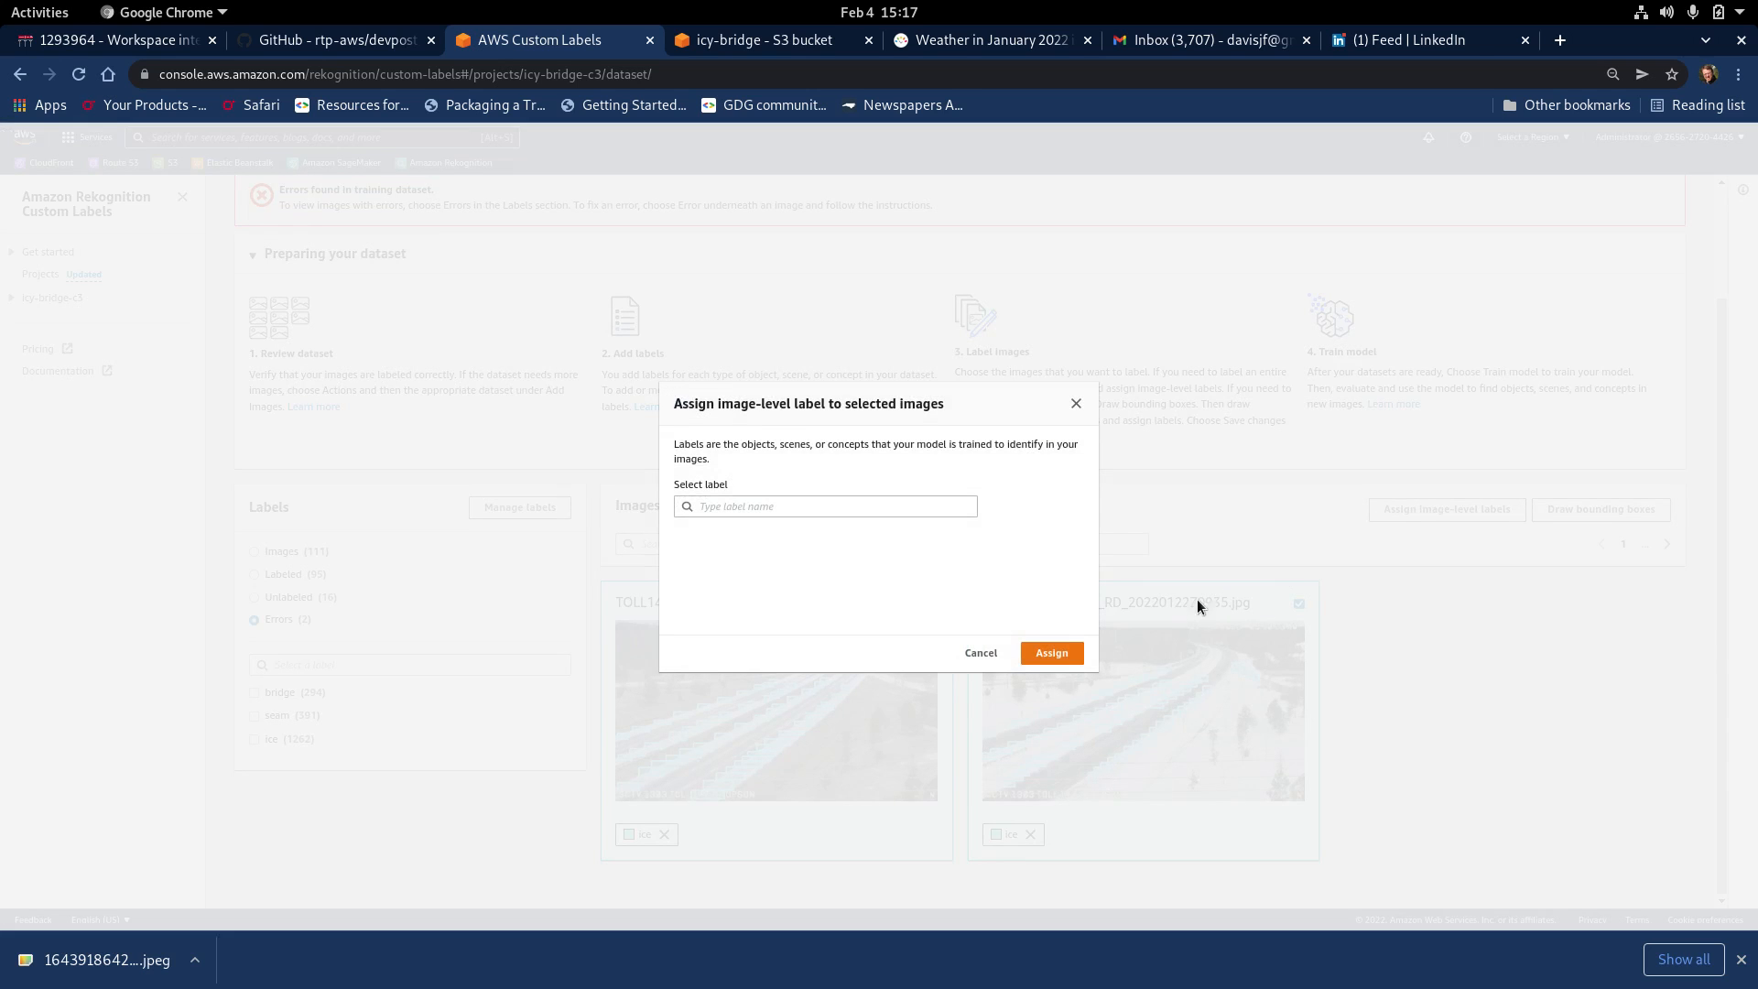
pyautogui.click(976, 651)
pyautogui.click(1553, 512)
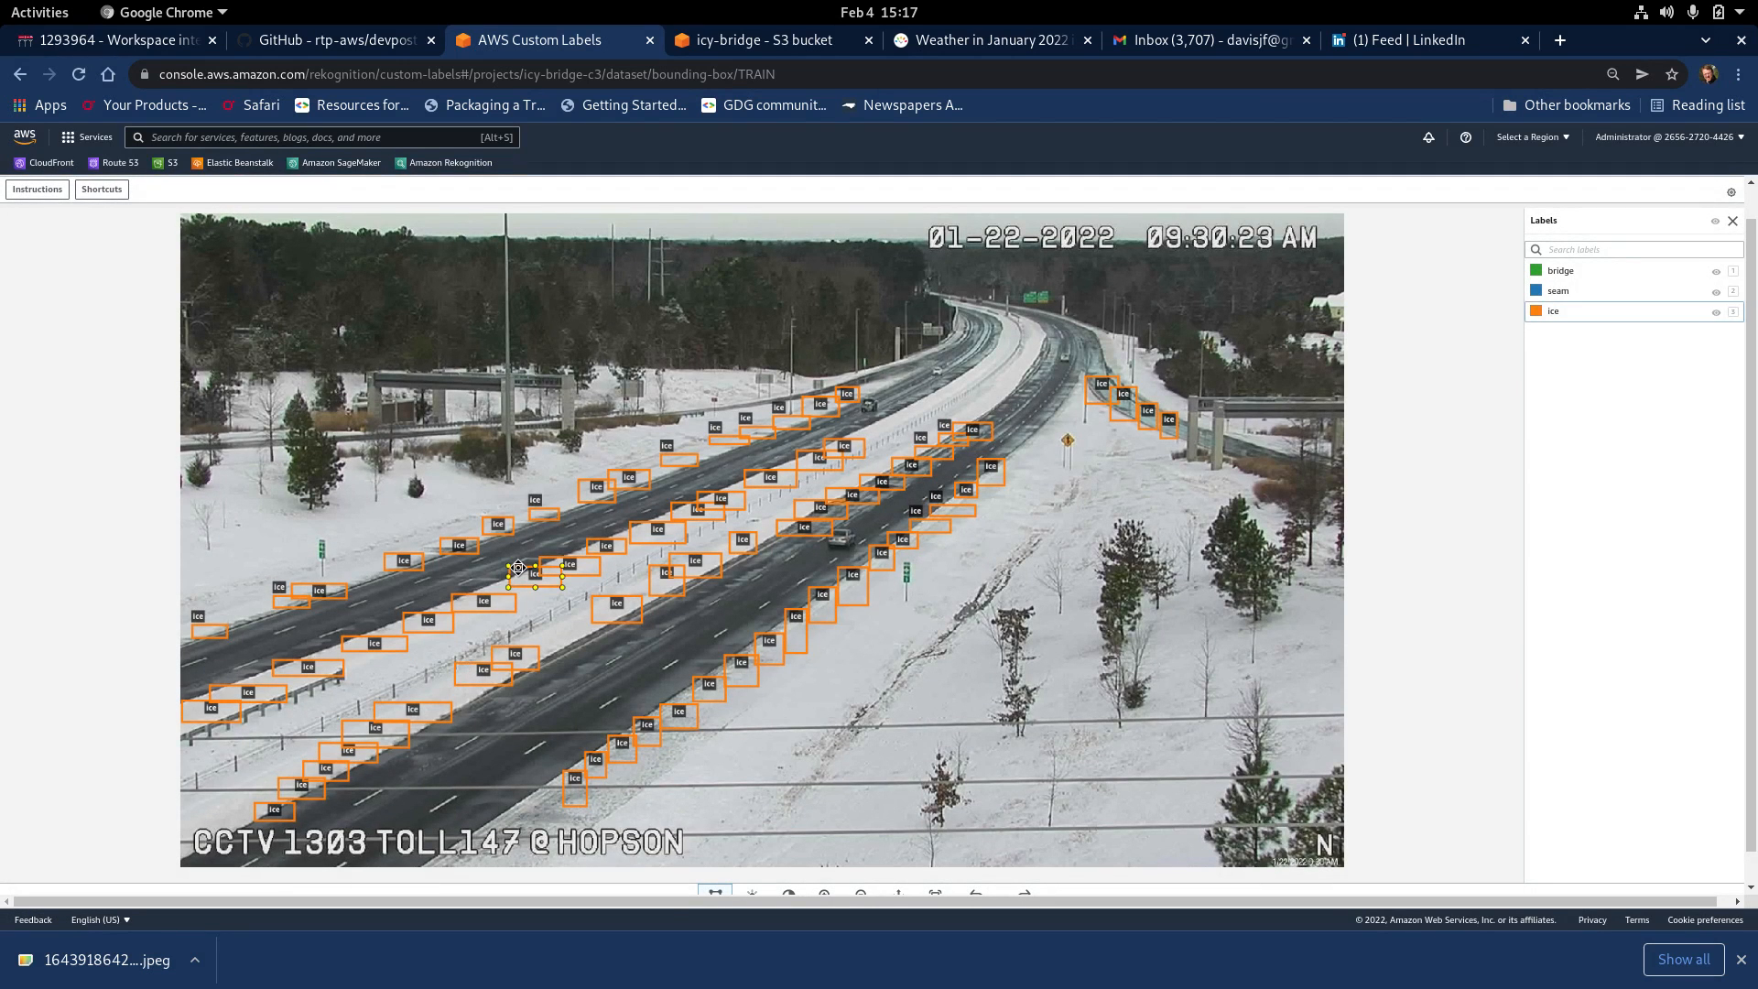
# - Delete surplus ice boxes along both edges of the snowy median, from the middle of the road down to the foreground
pyautogui.press('Delete')
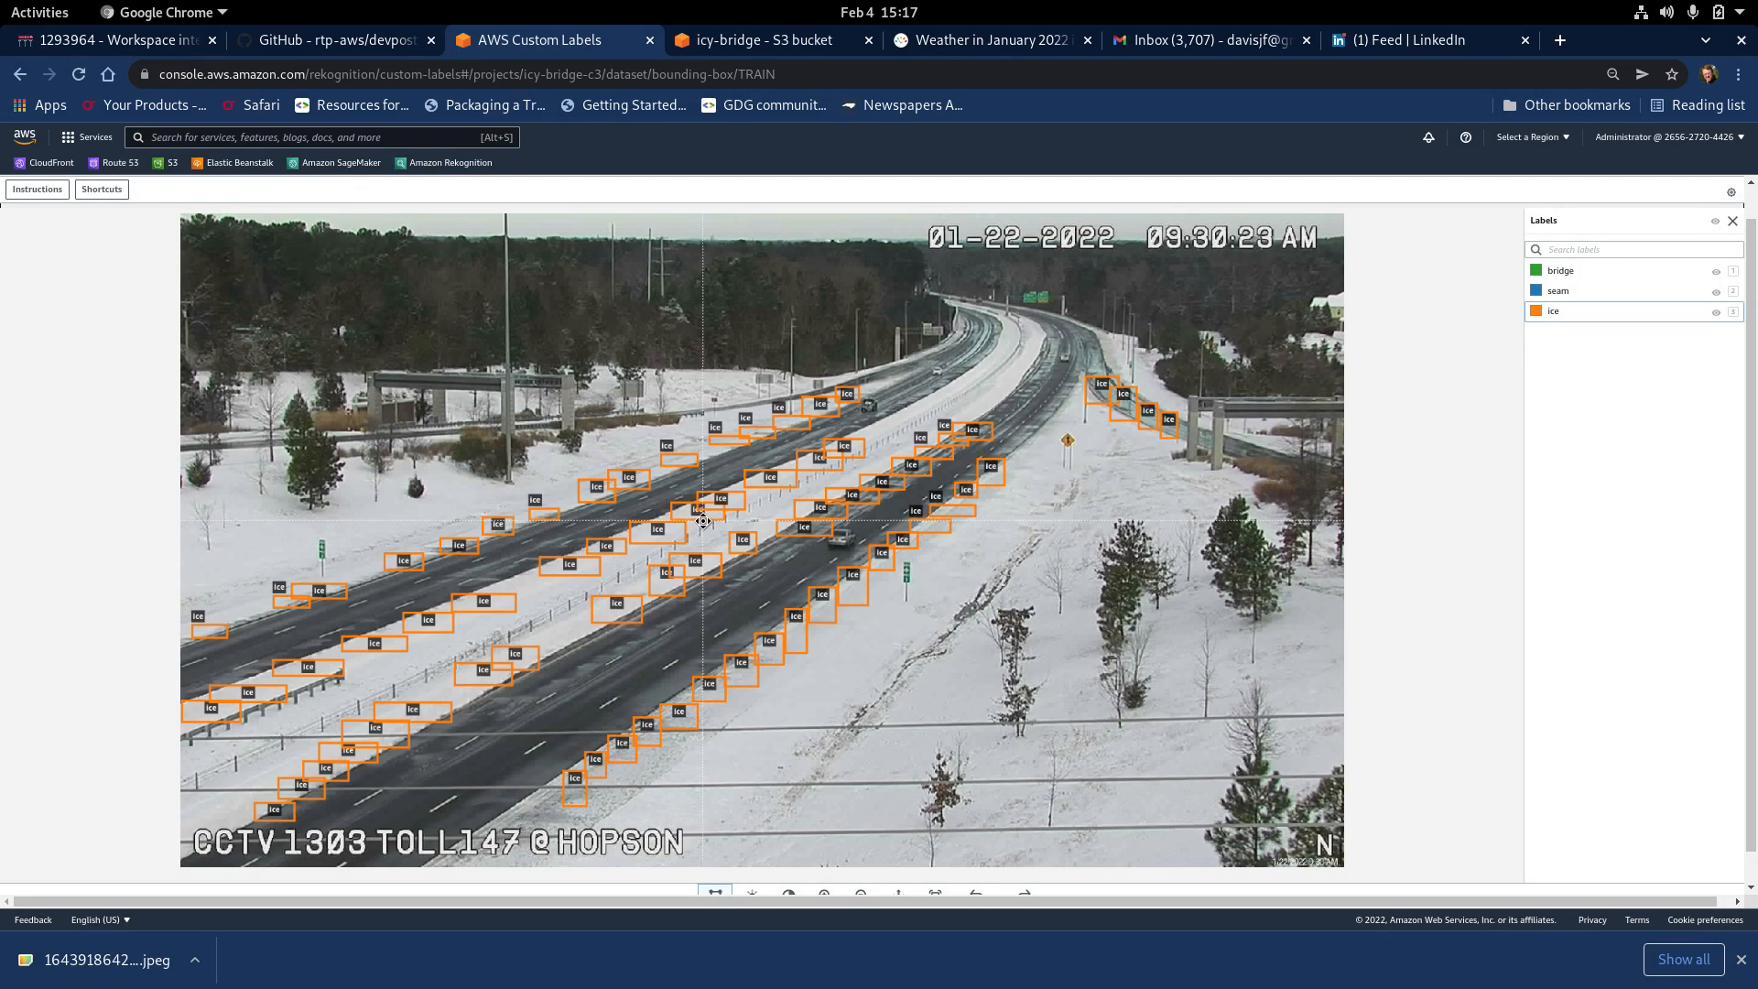
pyautogui.click(678, 502)
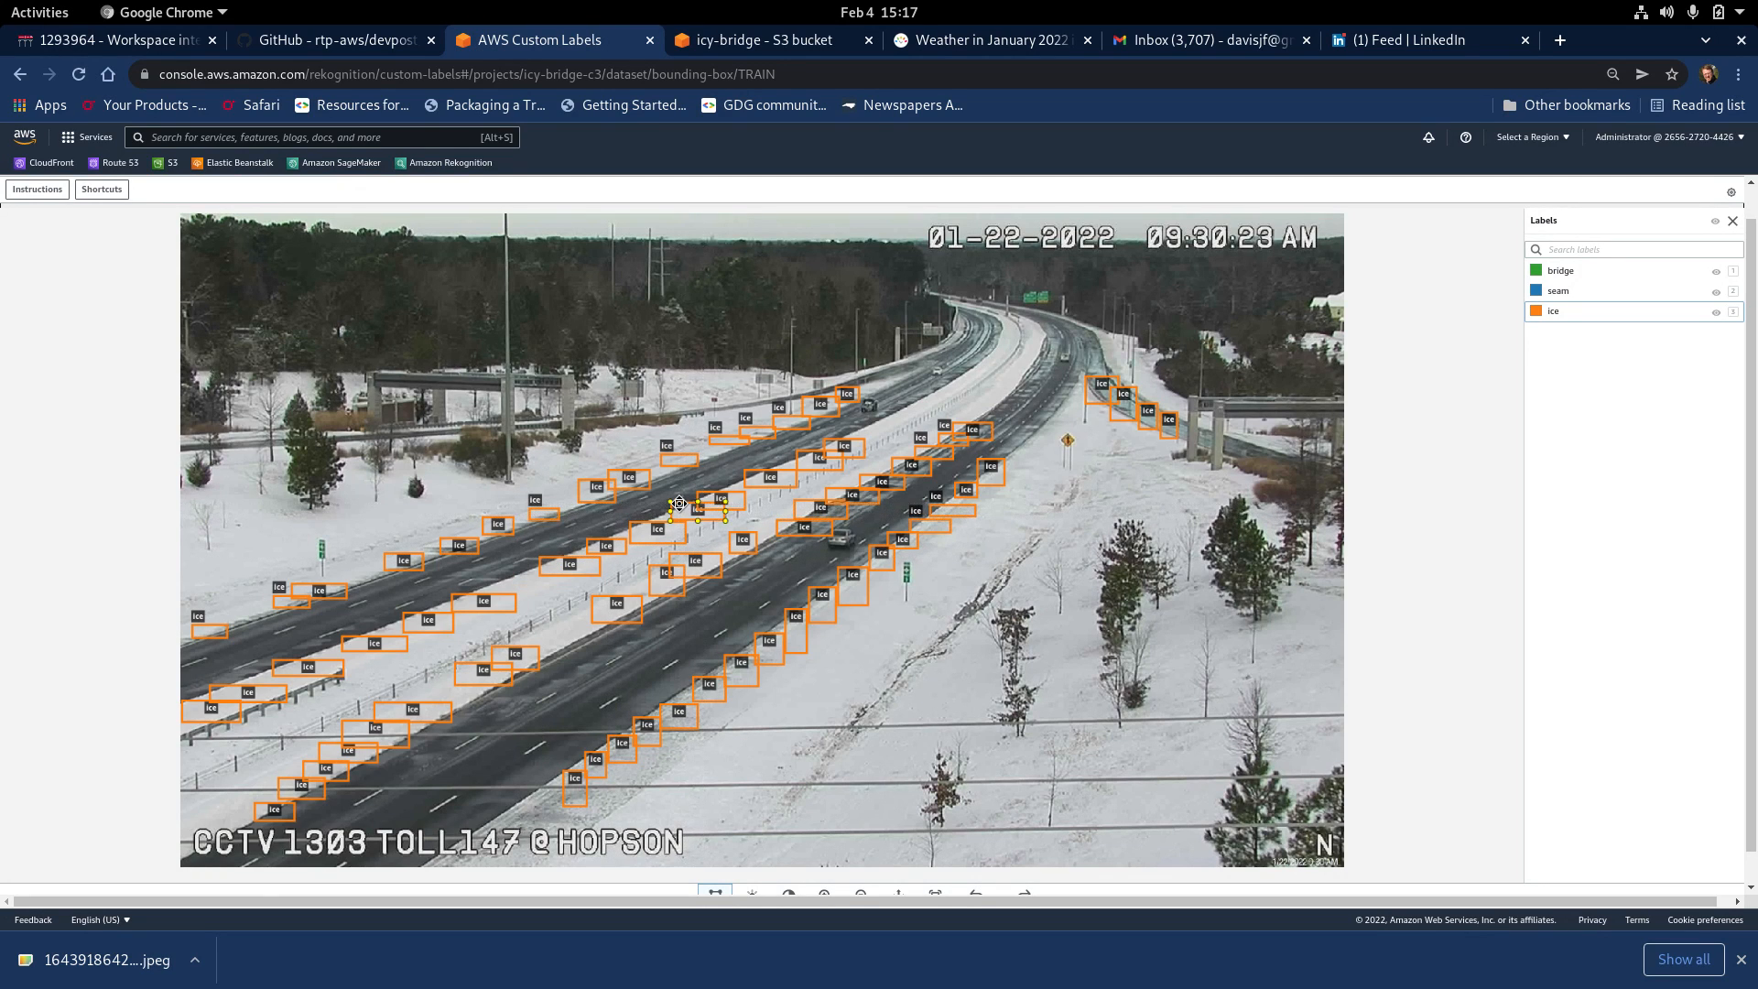
pyautogui.press('Delete')
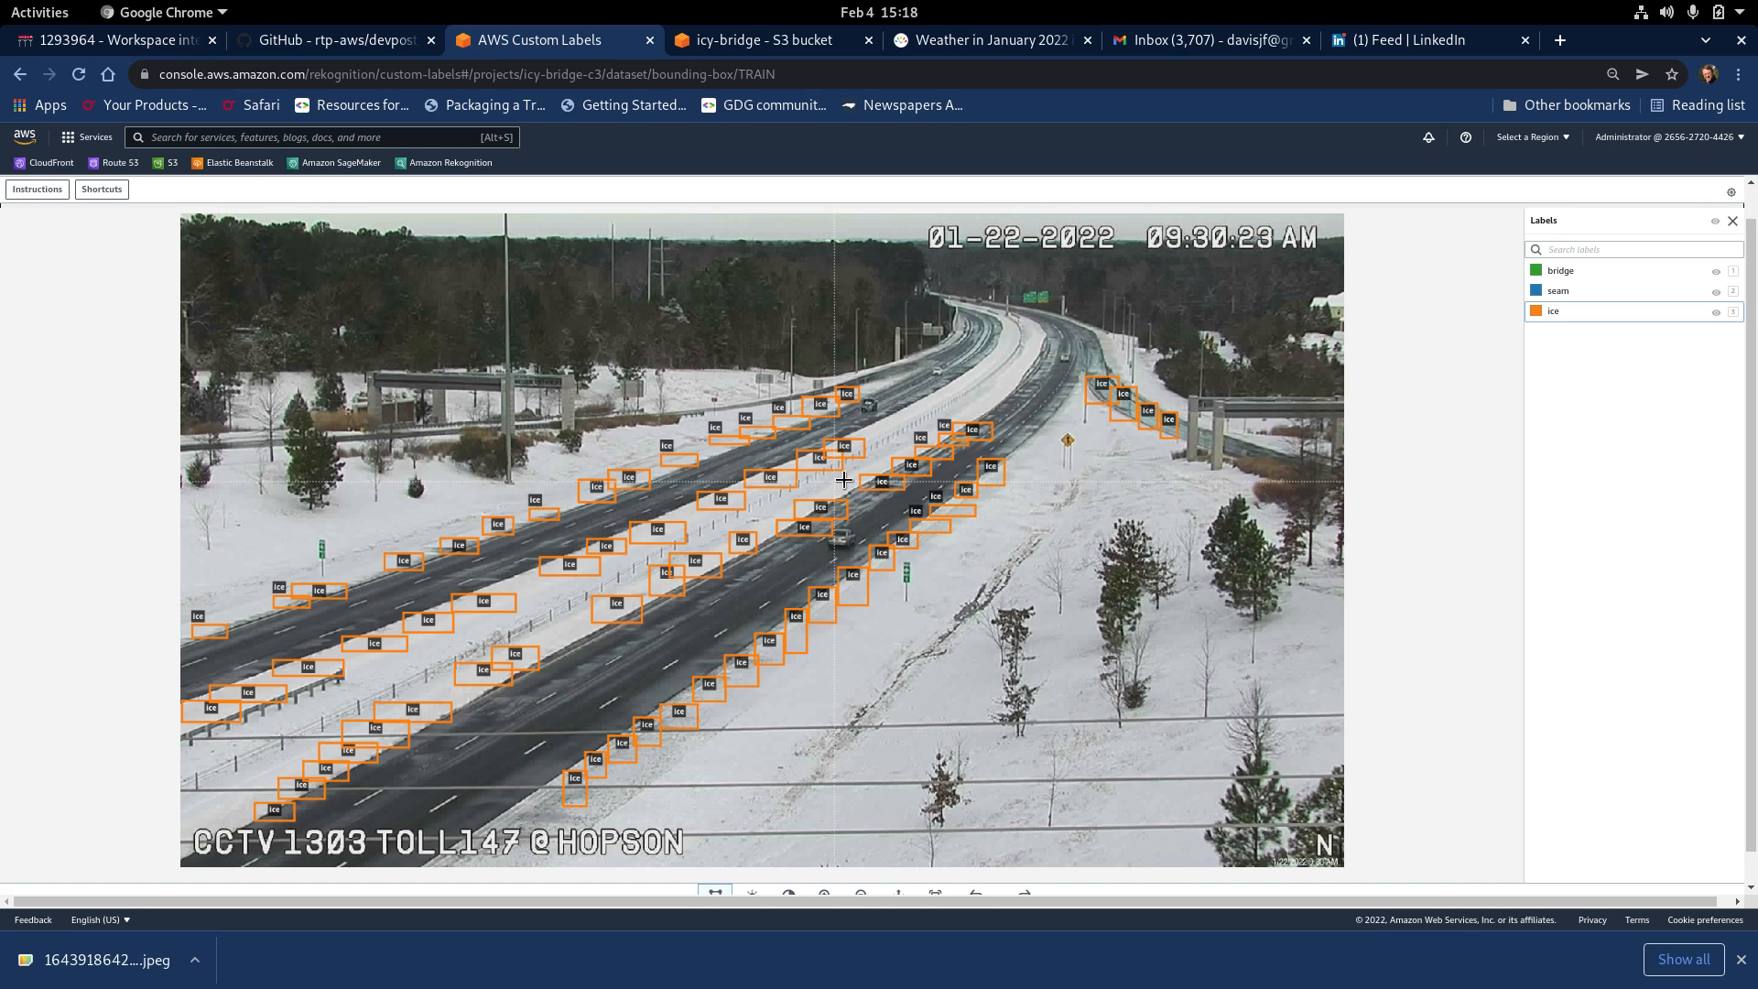
pyautogui.click(651, 570)
pyautogui.press('Delete')
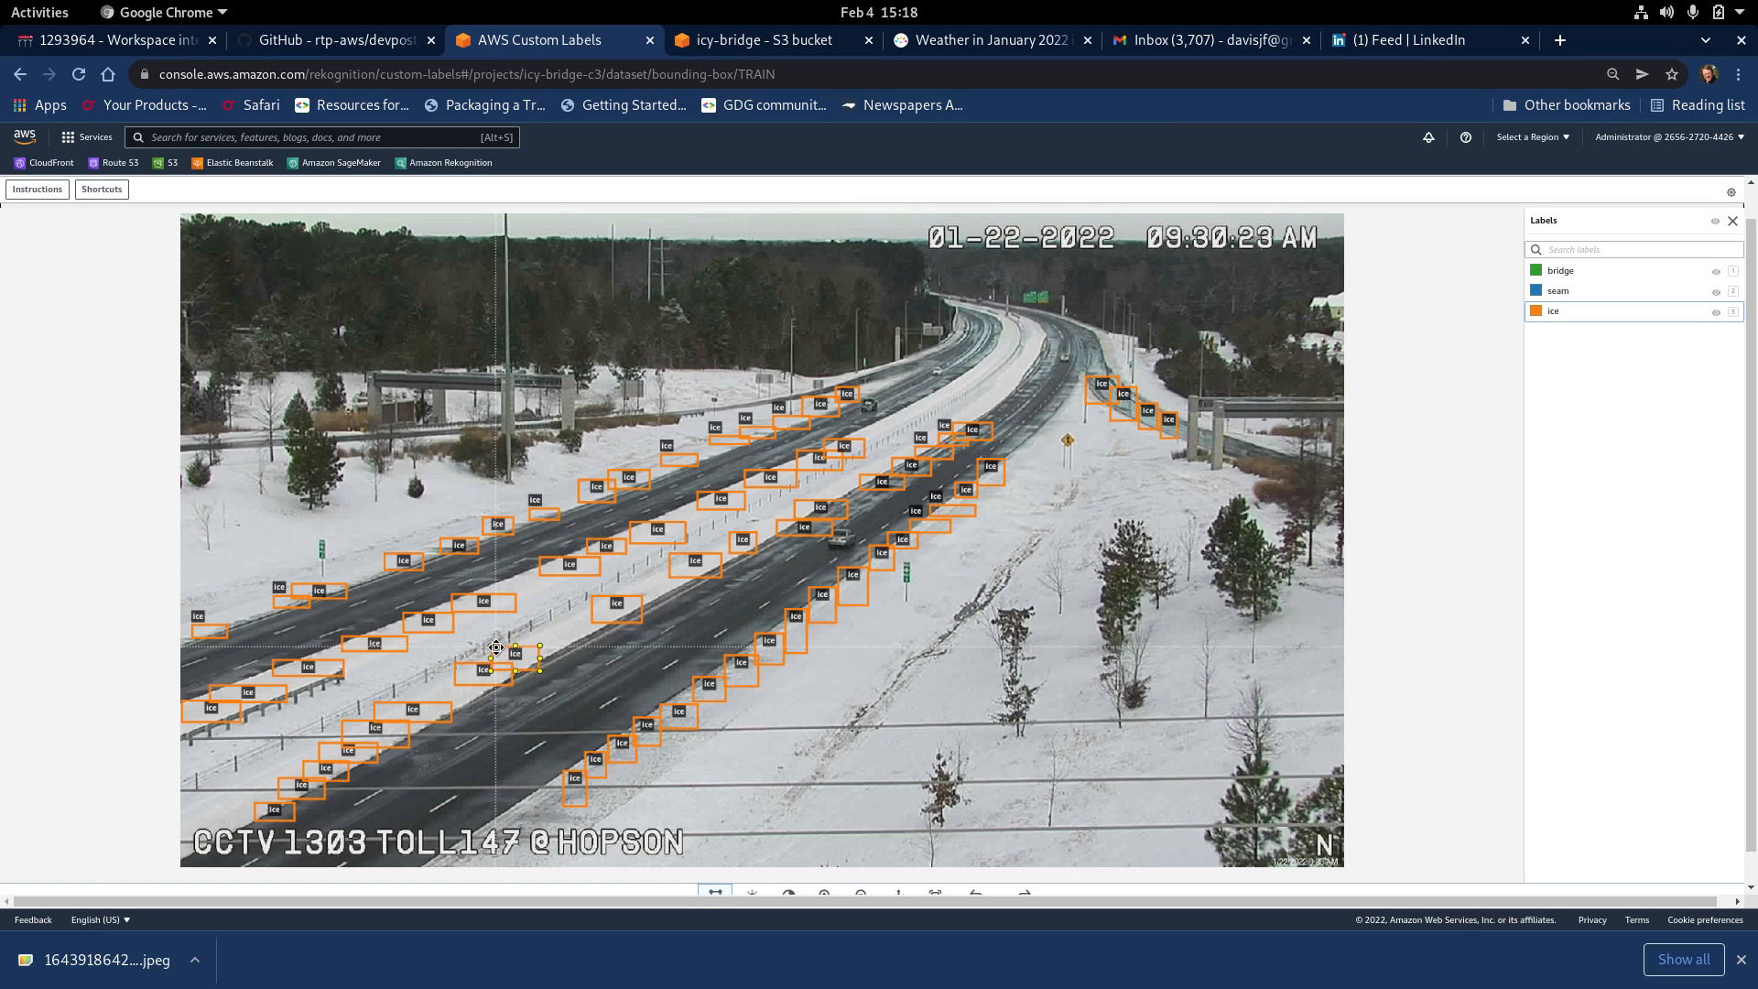
pyautogui.press('Delete')
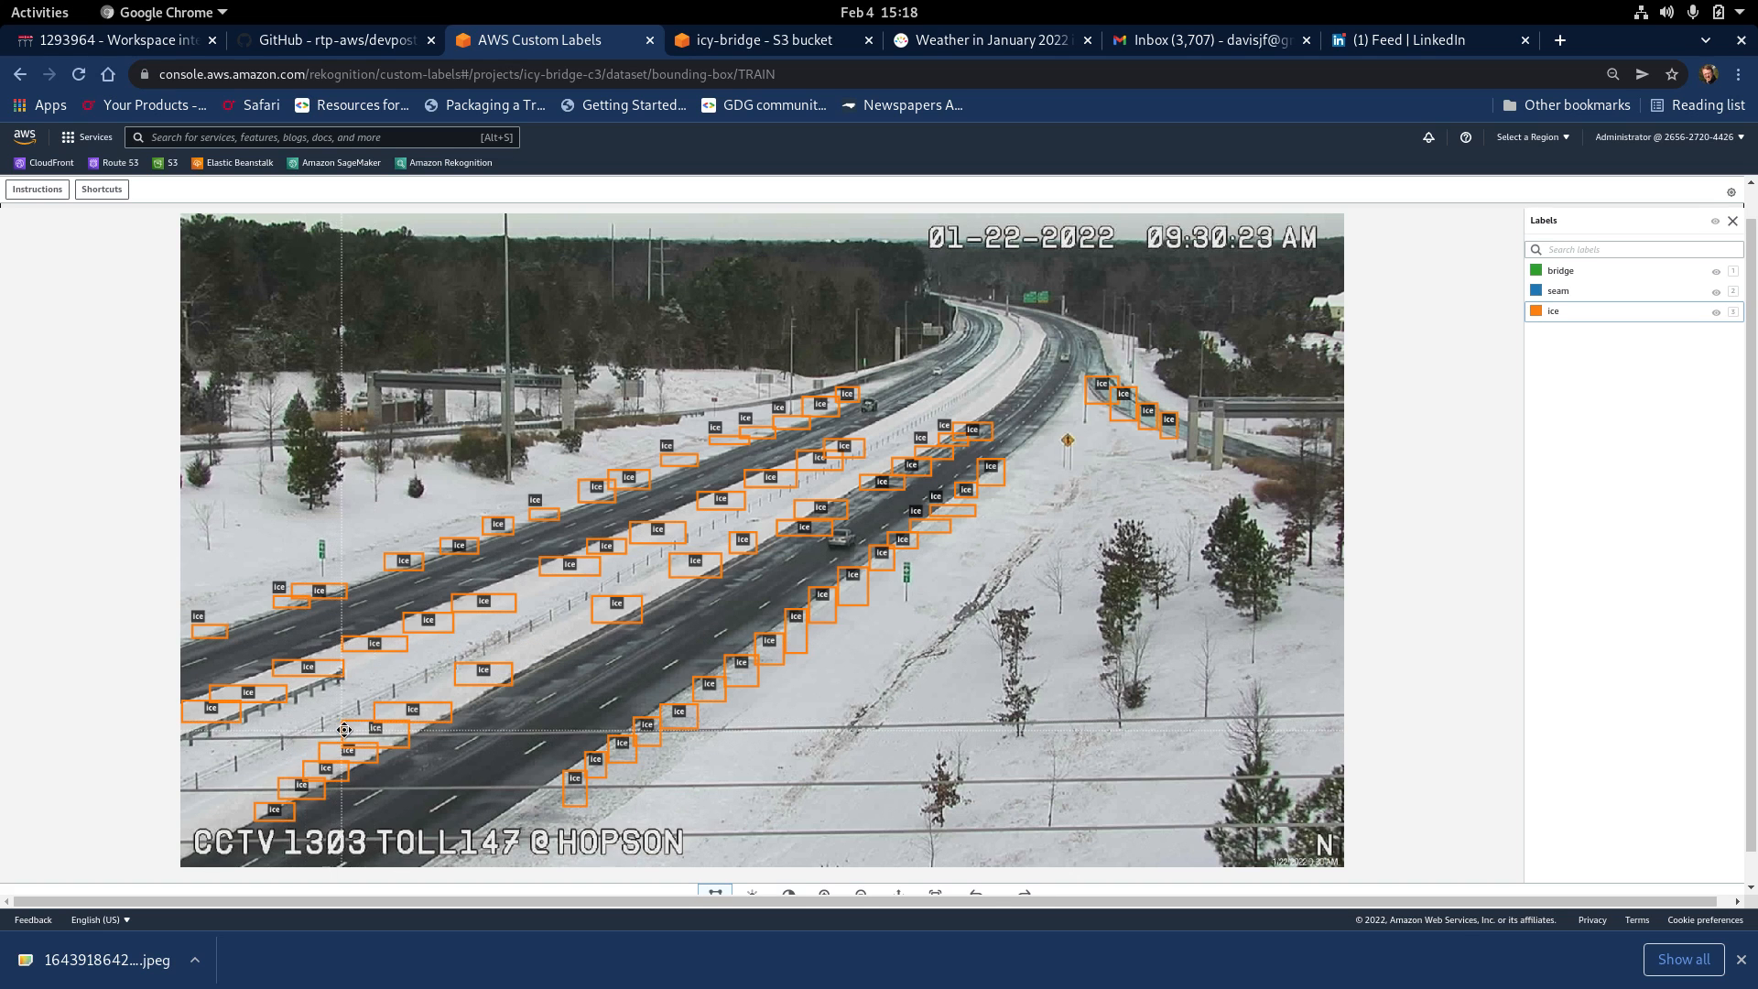
pyautogui.press('Delete')
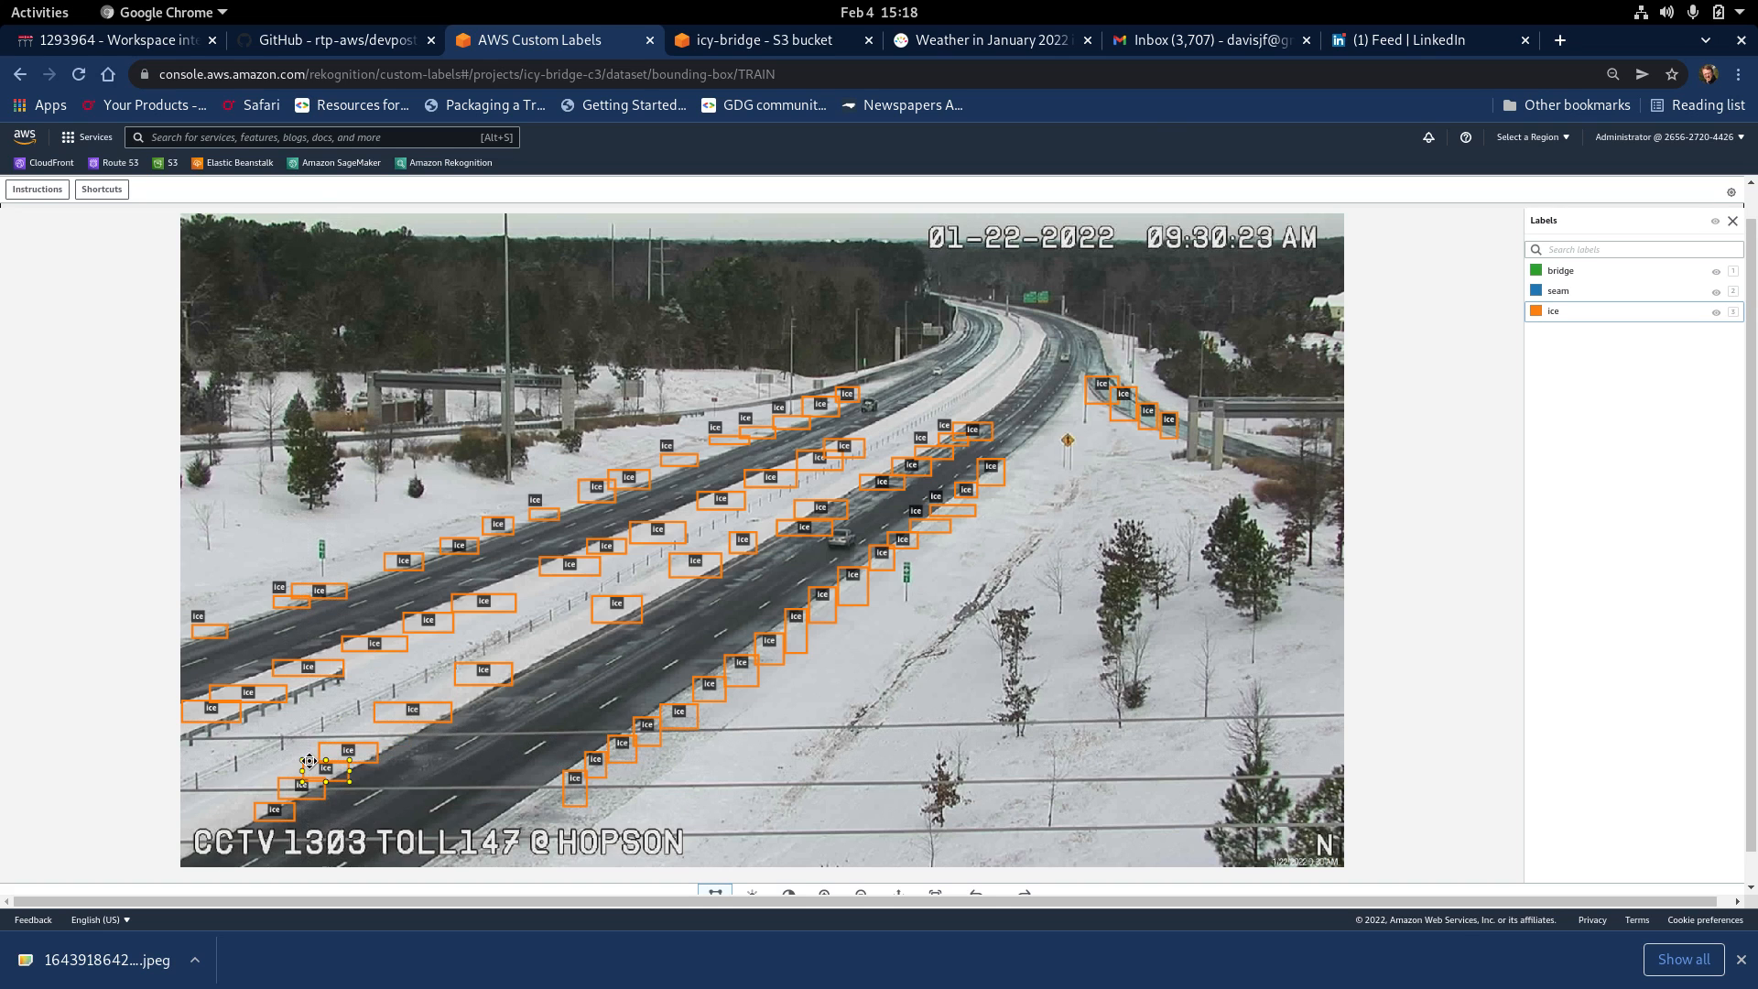
pyautogui.press('Delete')
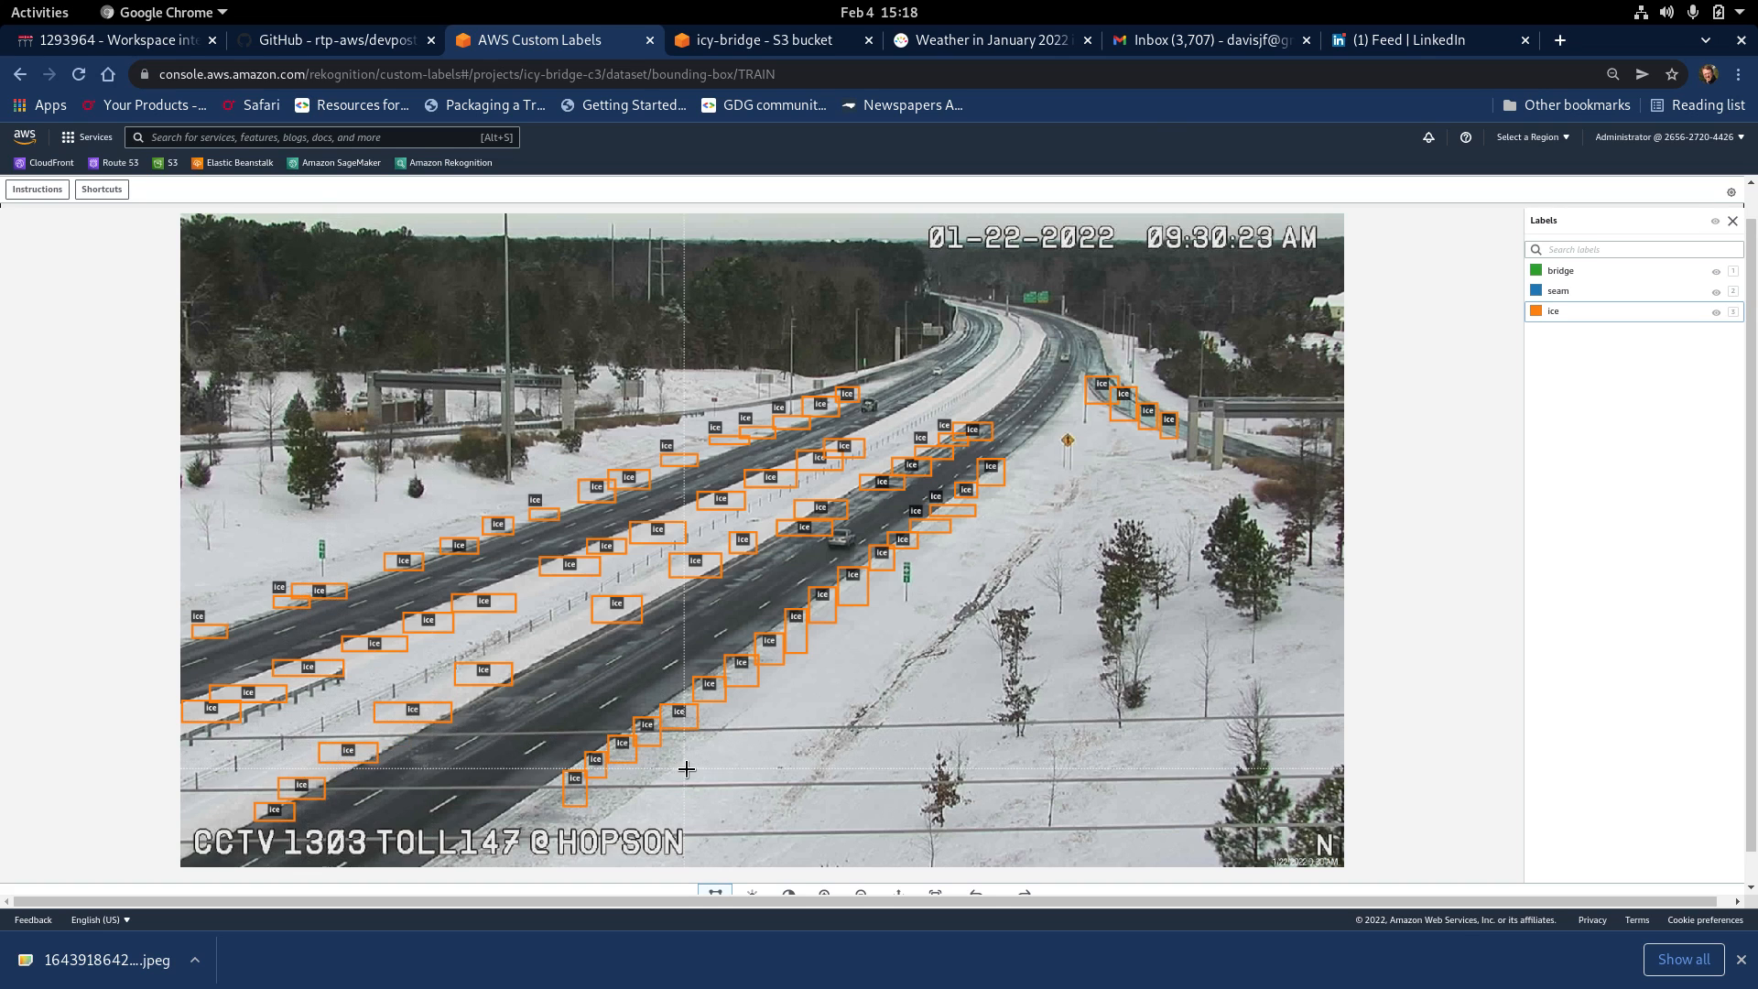
# - Delete three surplus ice boxes along the near roadway's outer shoulder beside the snowy embankment
pyautogui.click(624, 736)
pyautogui.press('Delete')
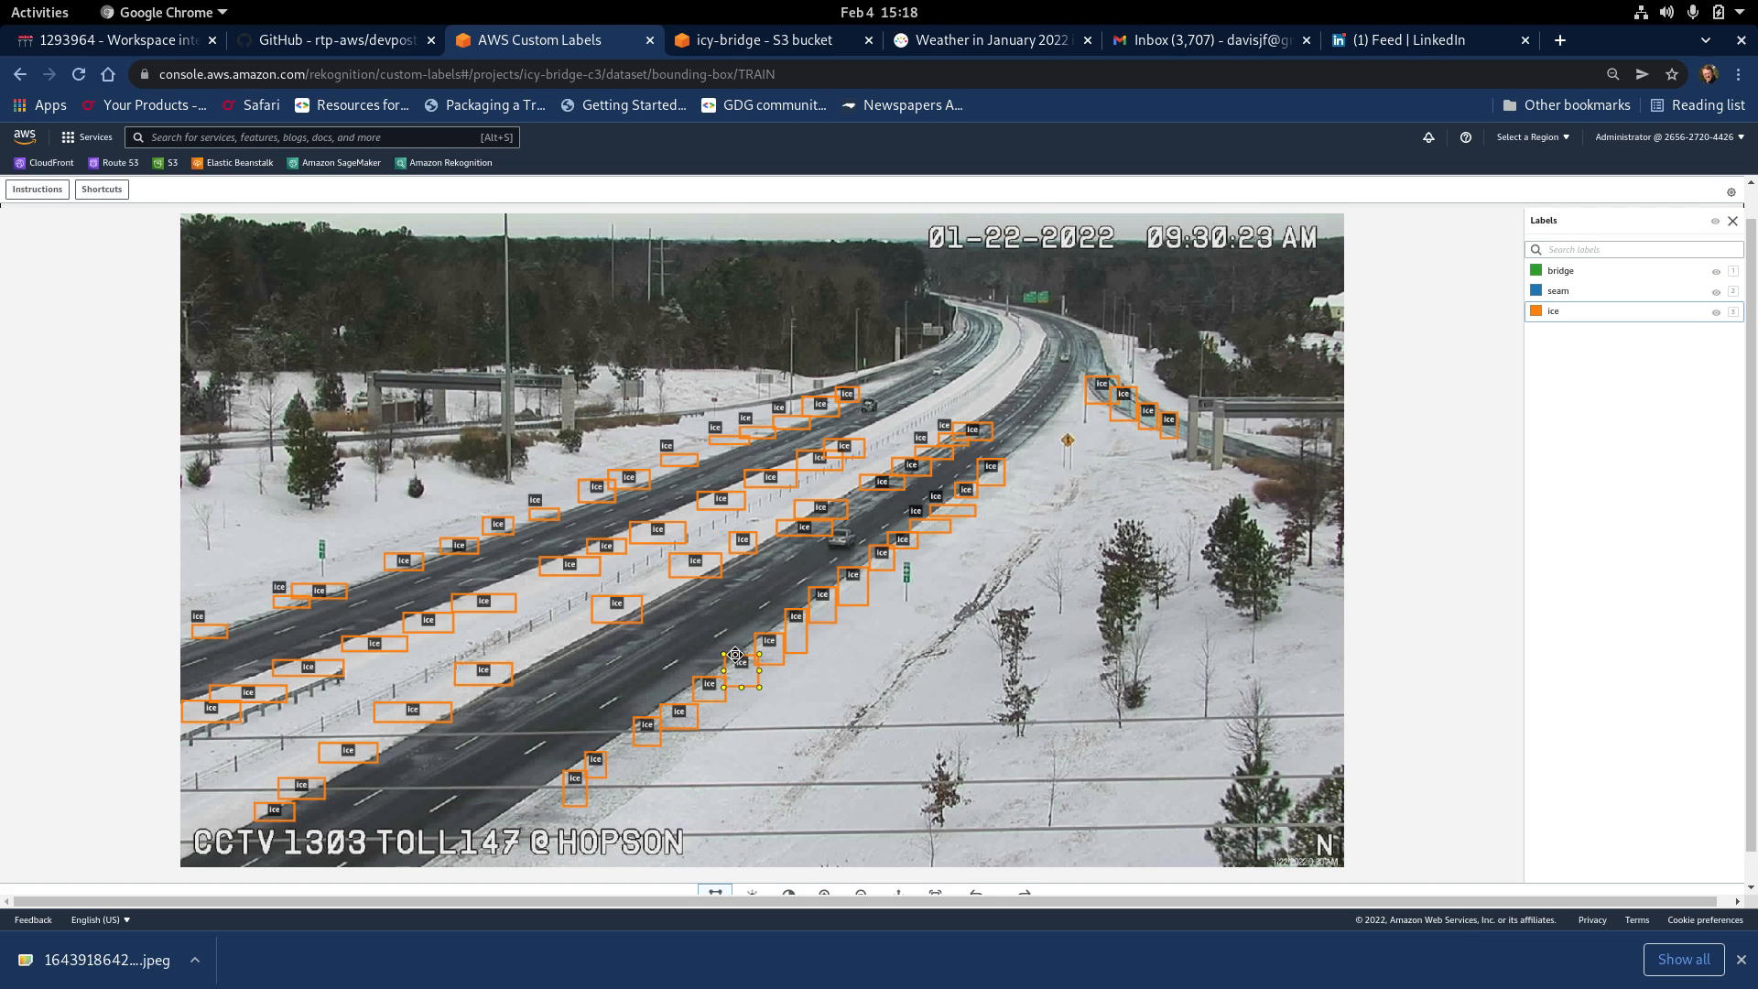
pyautogui.click(735, 654)
pyautogui.press('Delete')
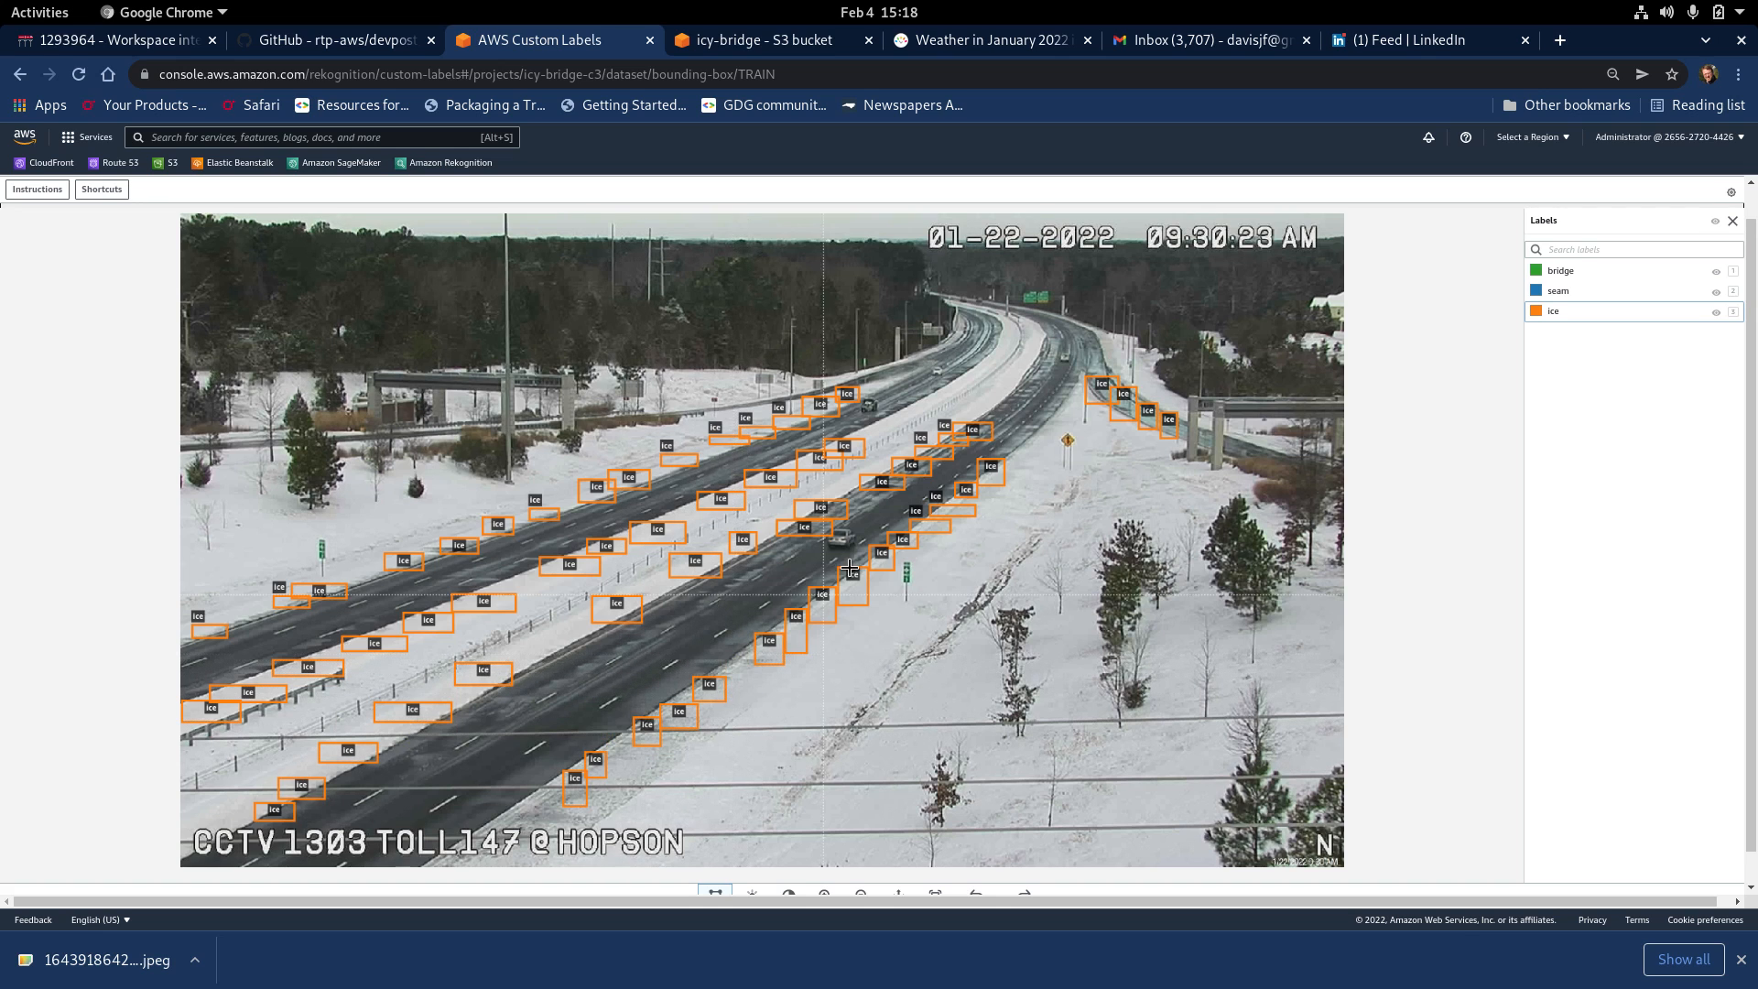
pyautogui.click(913, 520)
pyautogui.press('Delete')
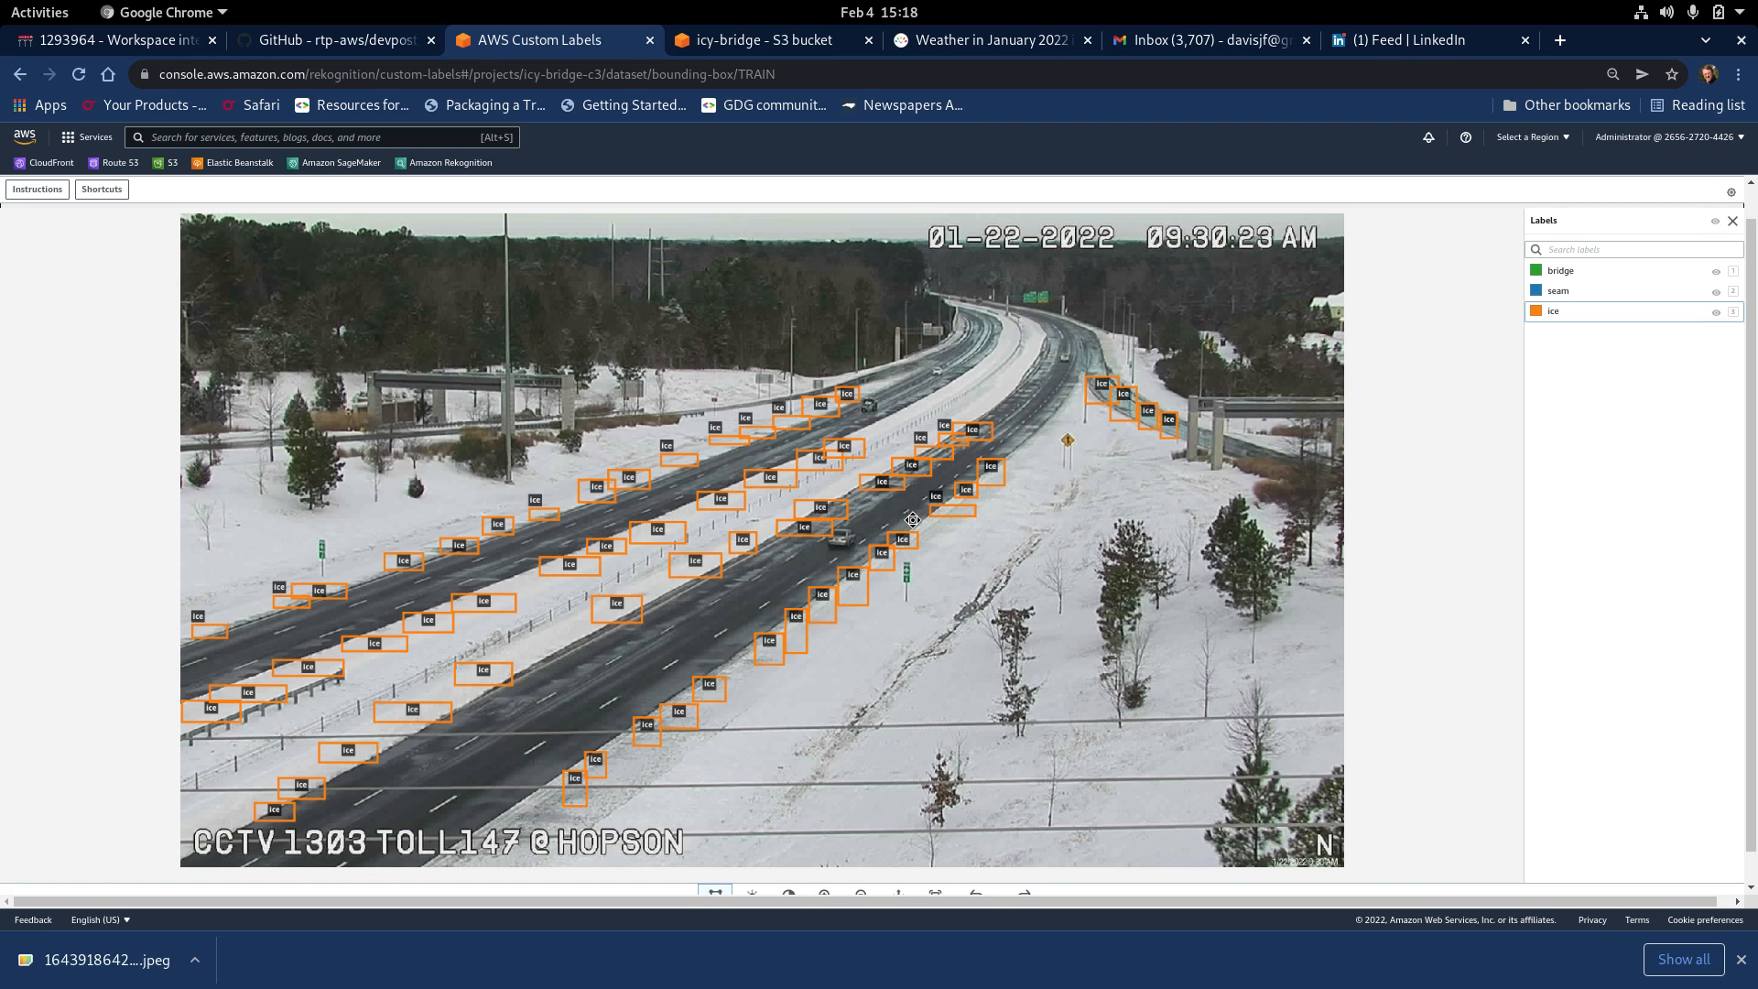
# - Delete one surplus ice box at the distant end of the near roadway's median edge and one on the exit ramp
pyautogui.click(939, 433)
pyautogui.press('Delete')
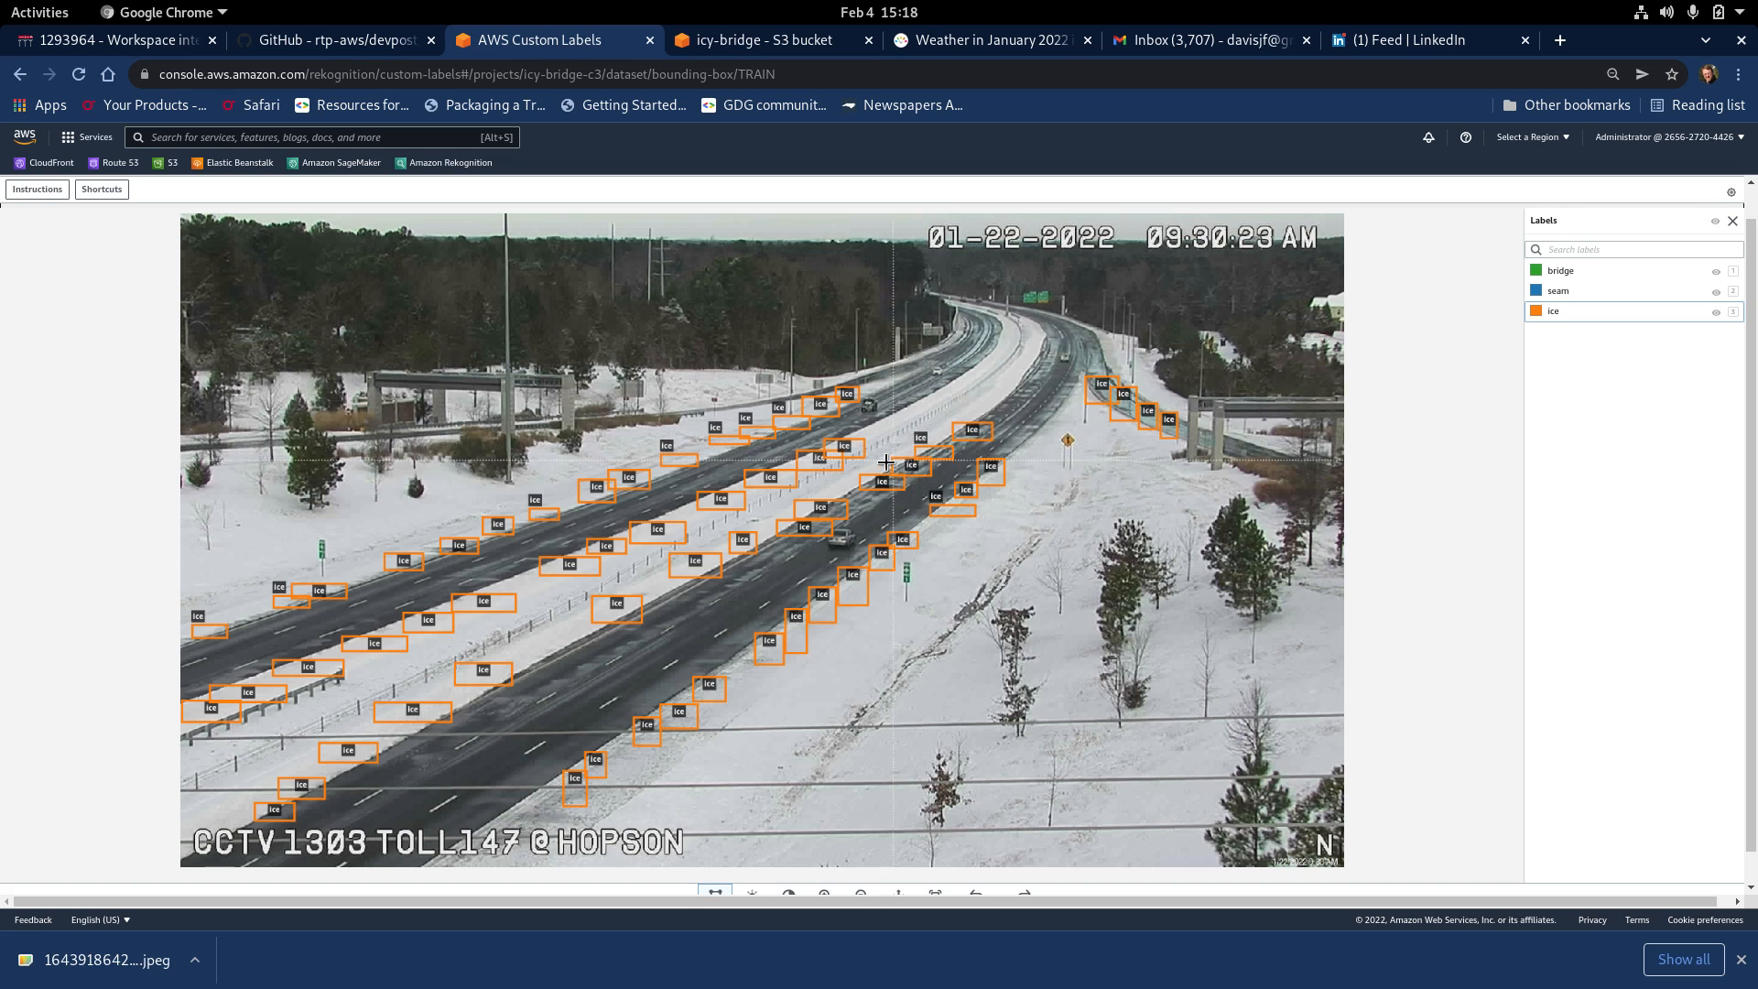
pyautogui.click(1112, 420)
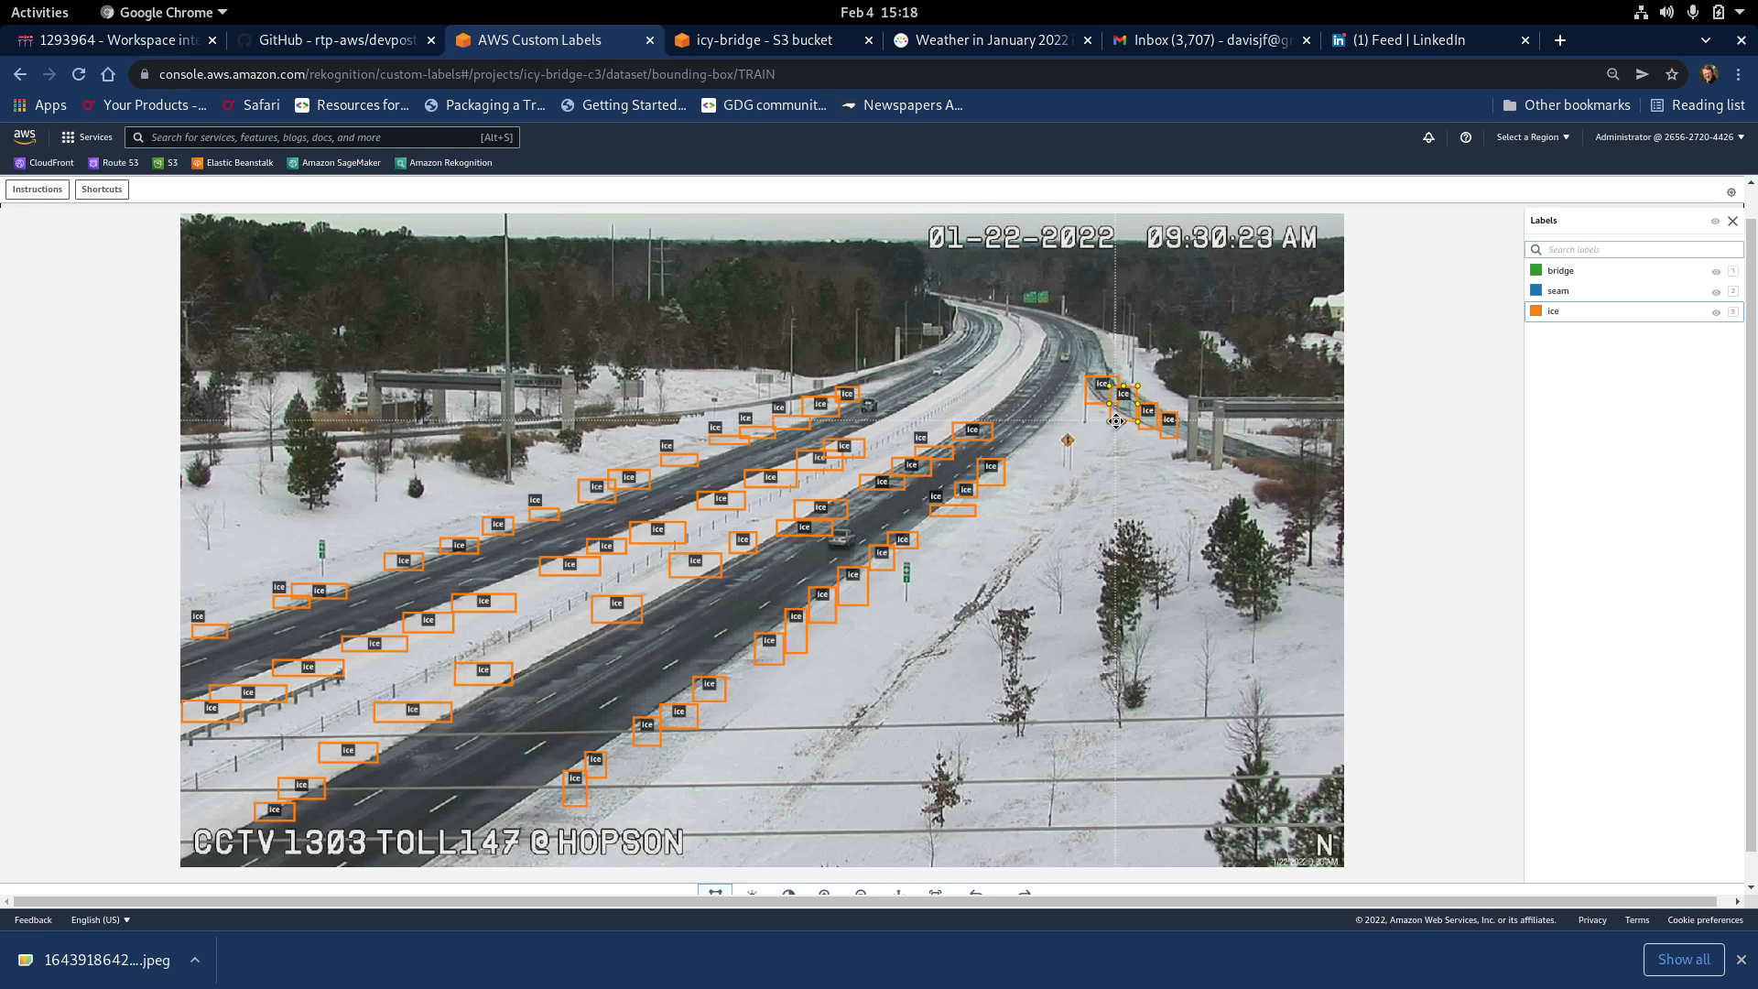
pyautogui.press('Delete')
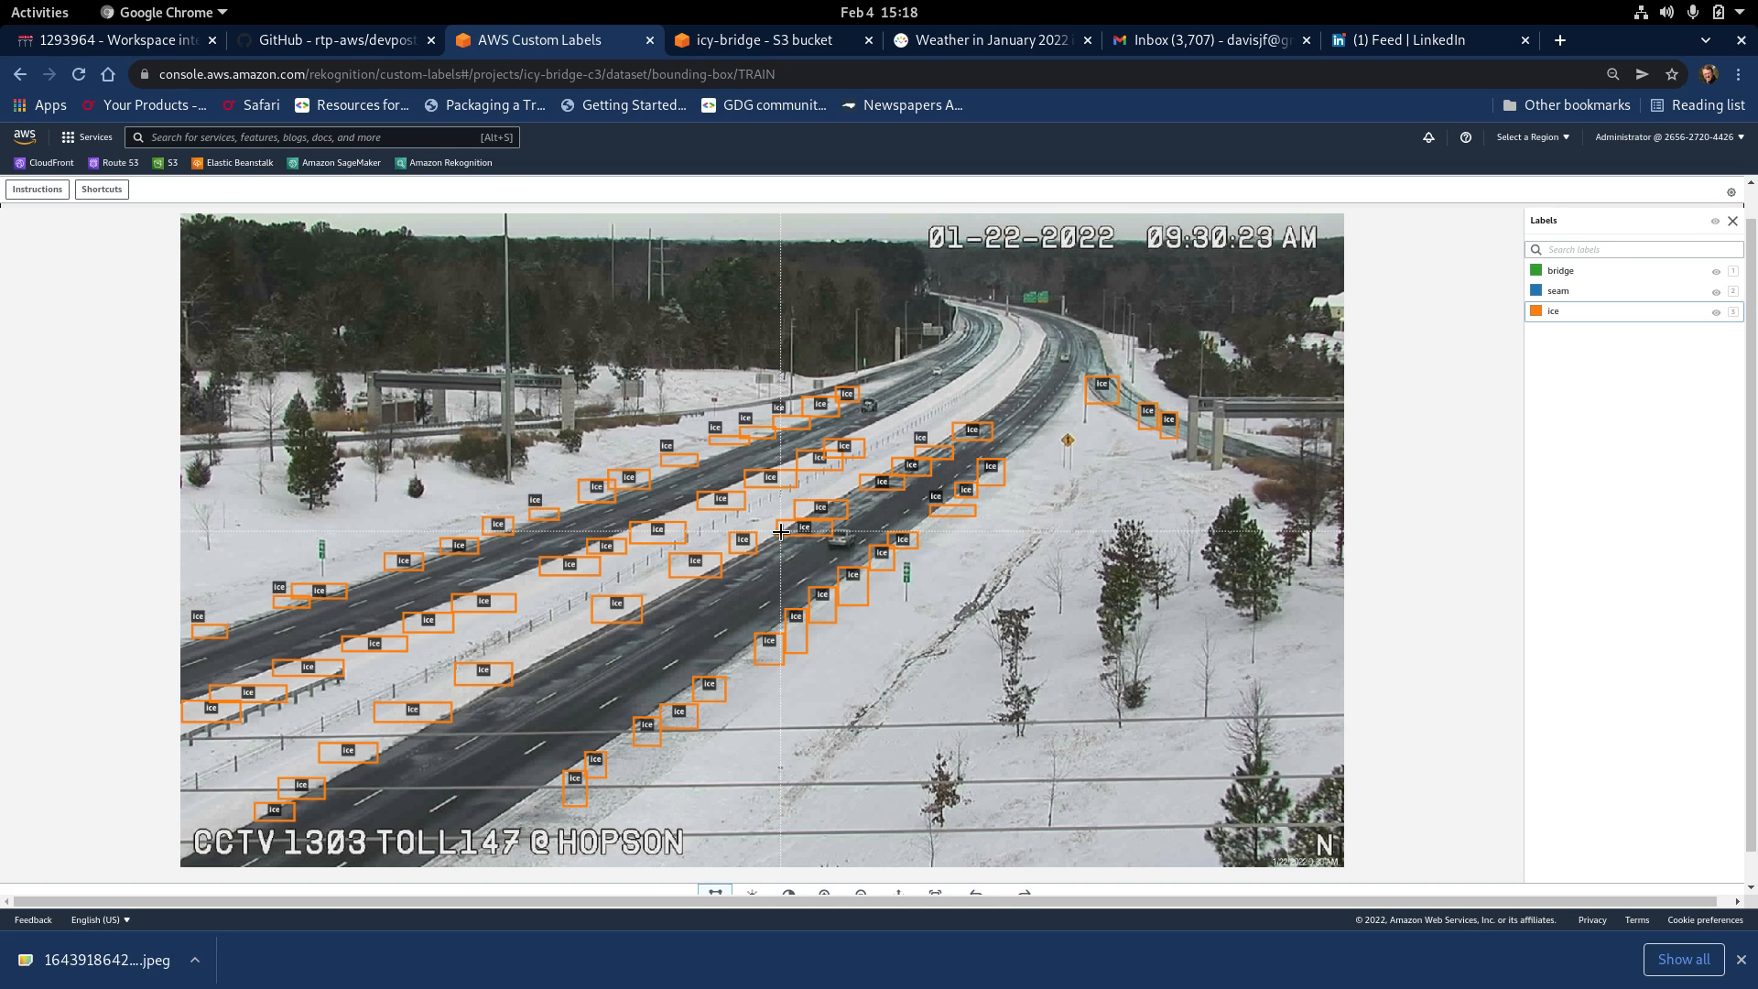
# - Open the second image and delete two surplus ice boxes along the near roadway's outer shoulder in the foreground
pyautogui.scroll(1, 1449, 476)
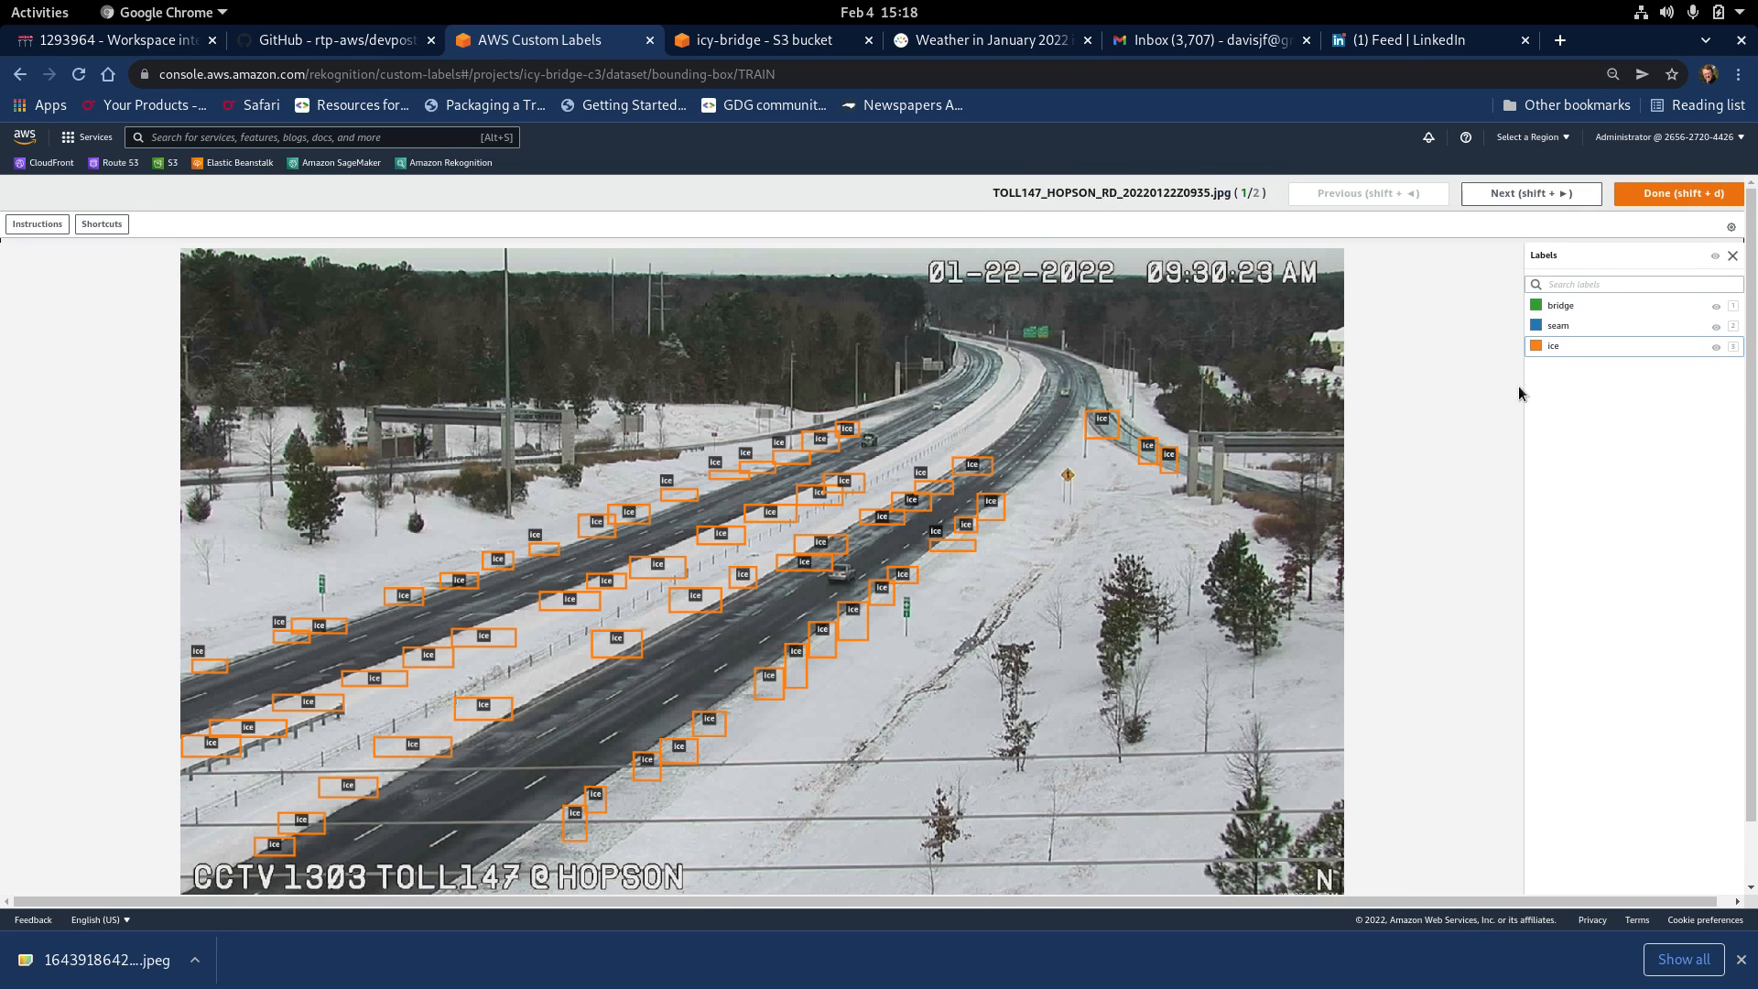
pyautogui.click(1529, 193)
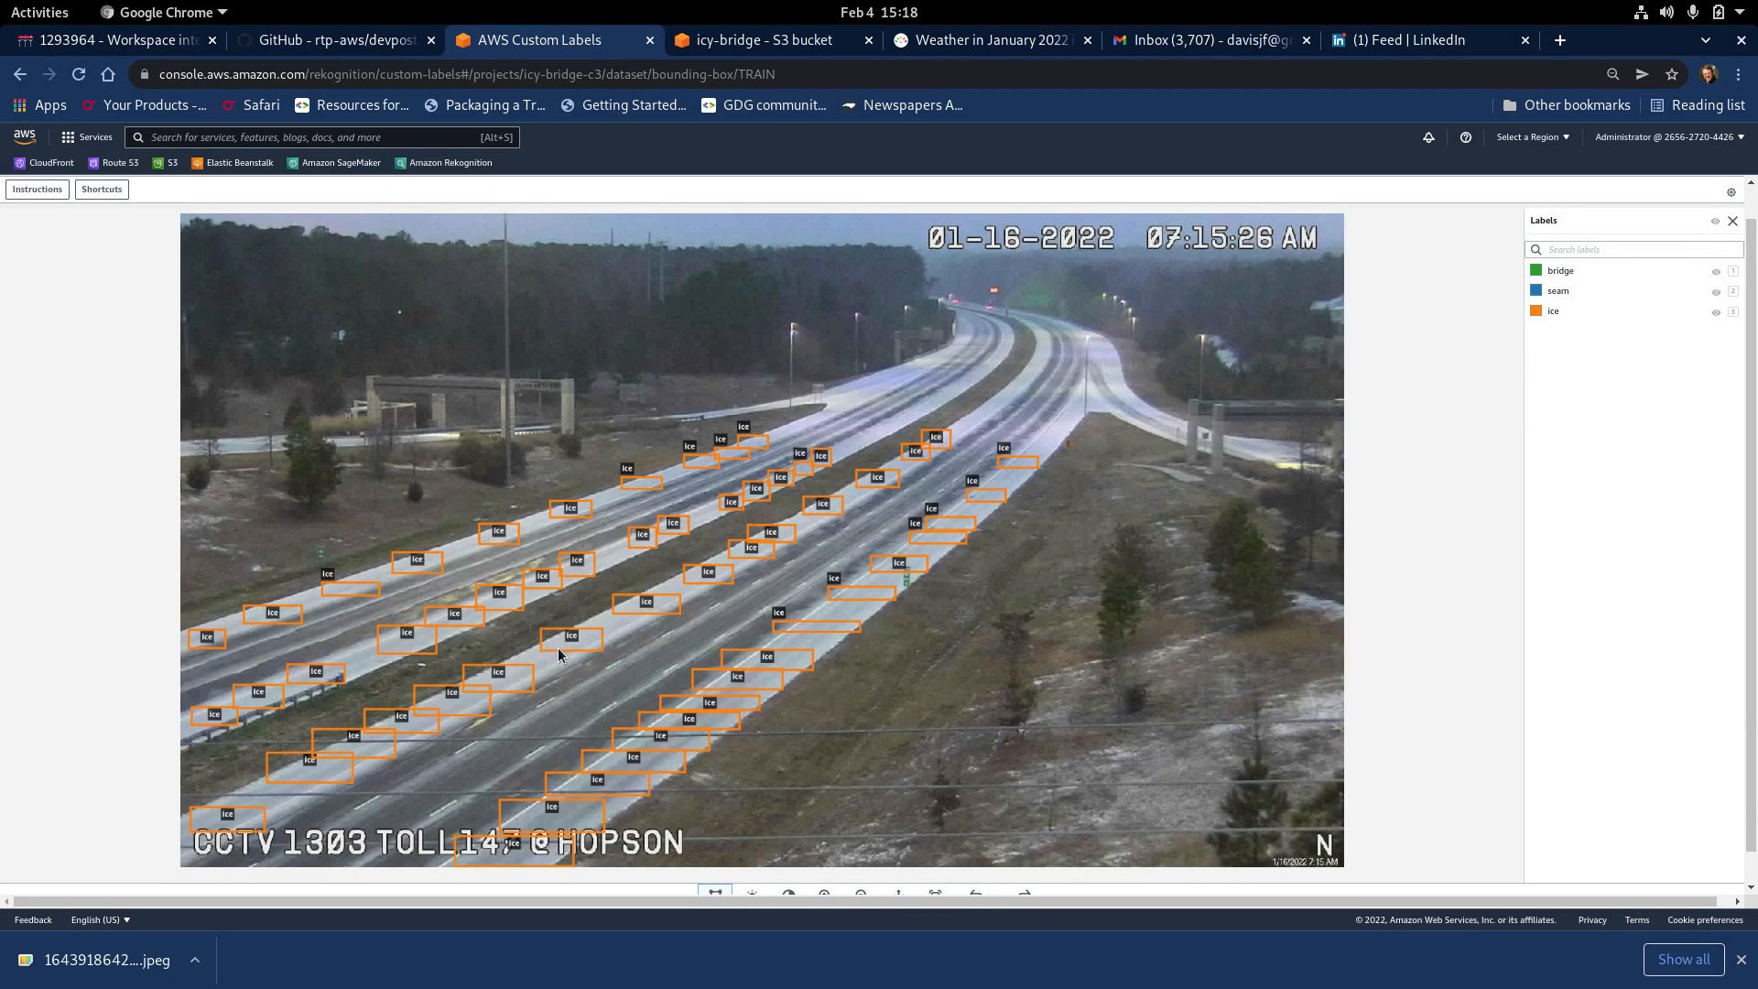
pyautogui.click(687, 696)
pyautogui.press('Delete')
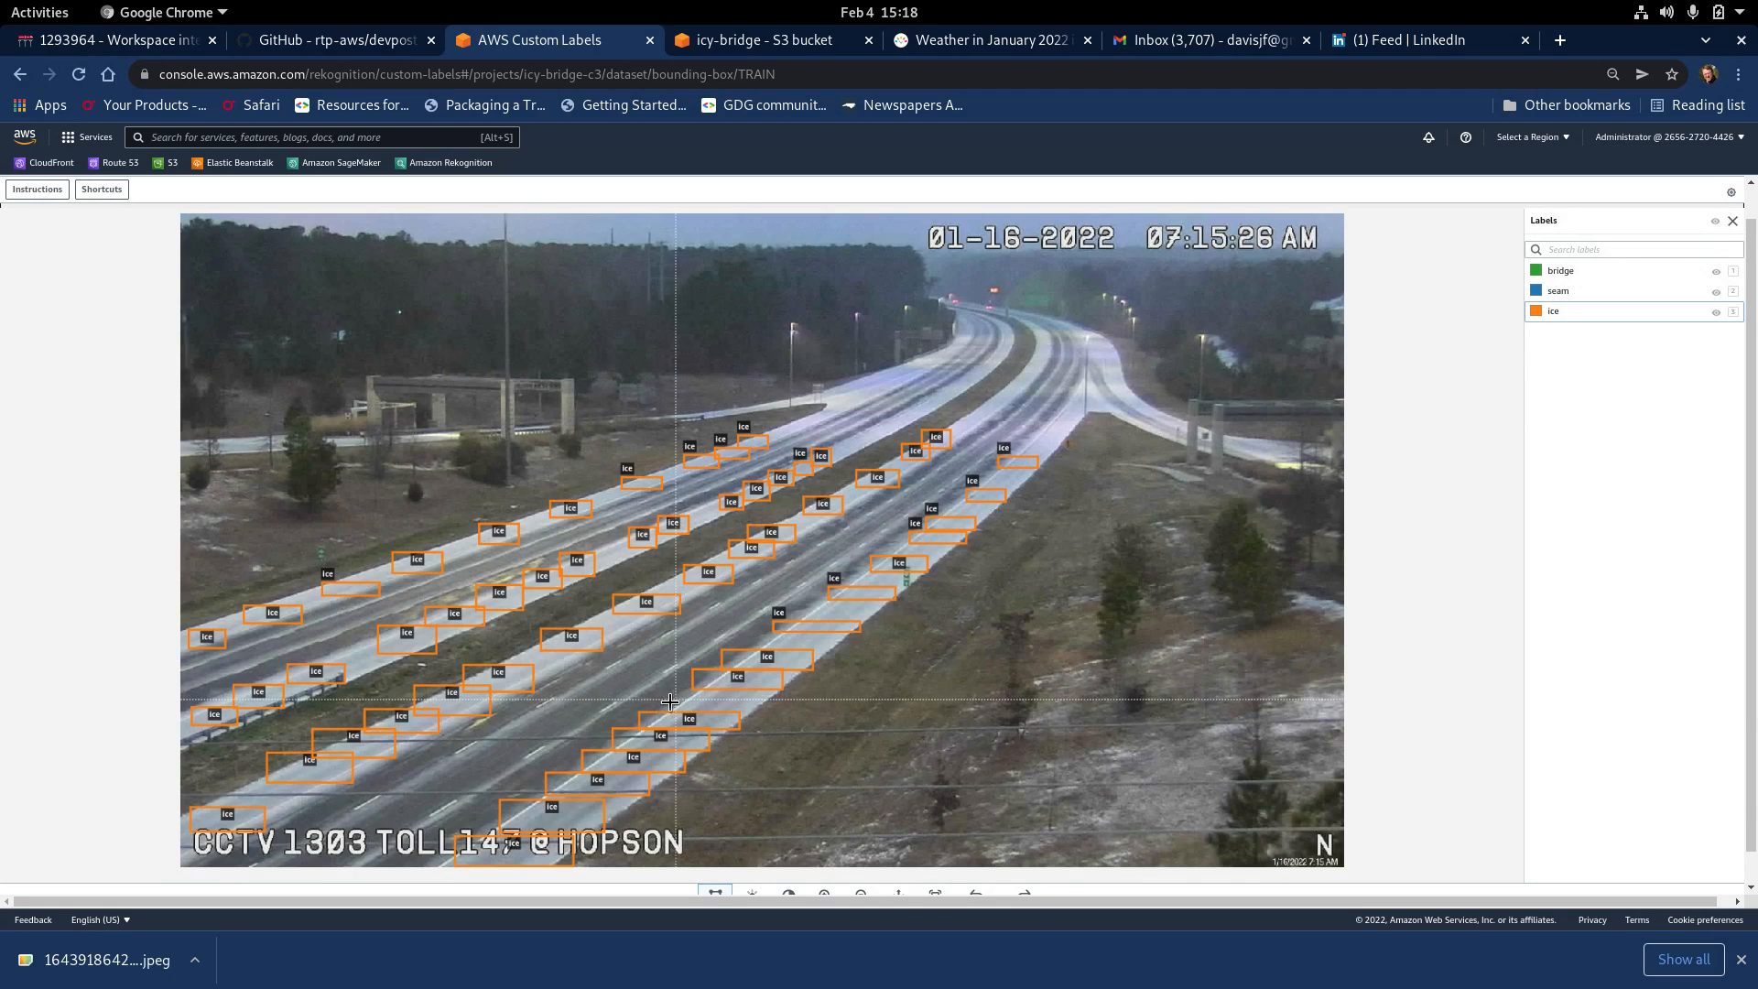
pyautogui.click(594, 749)
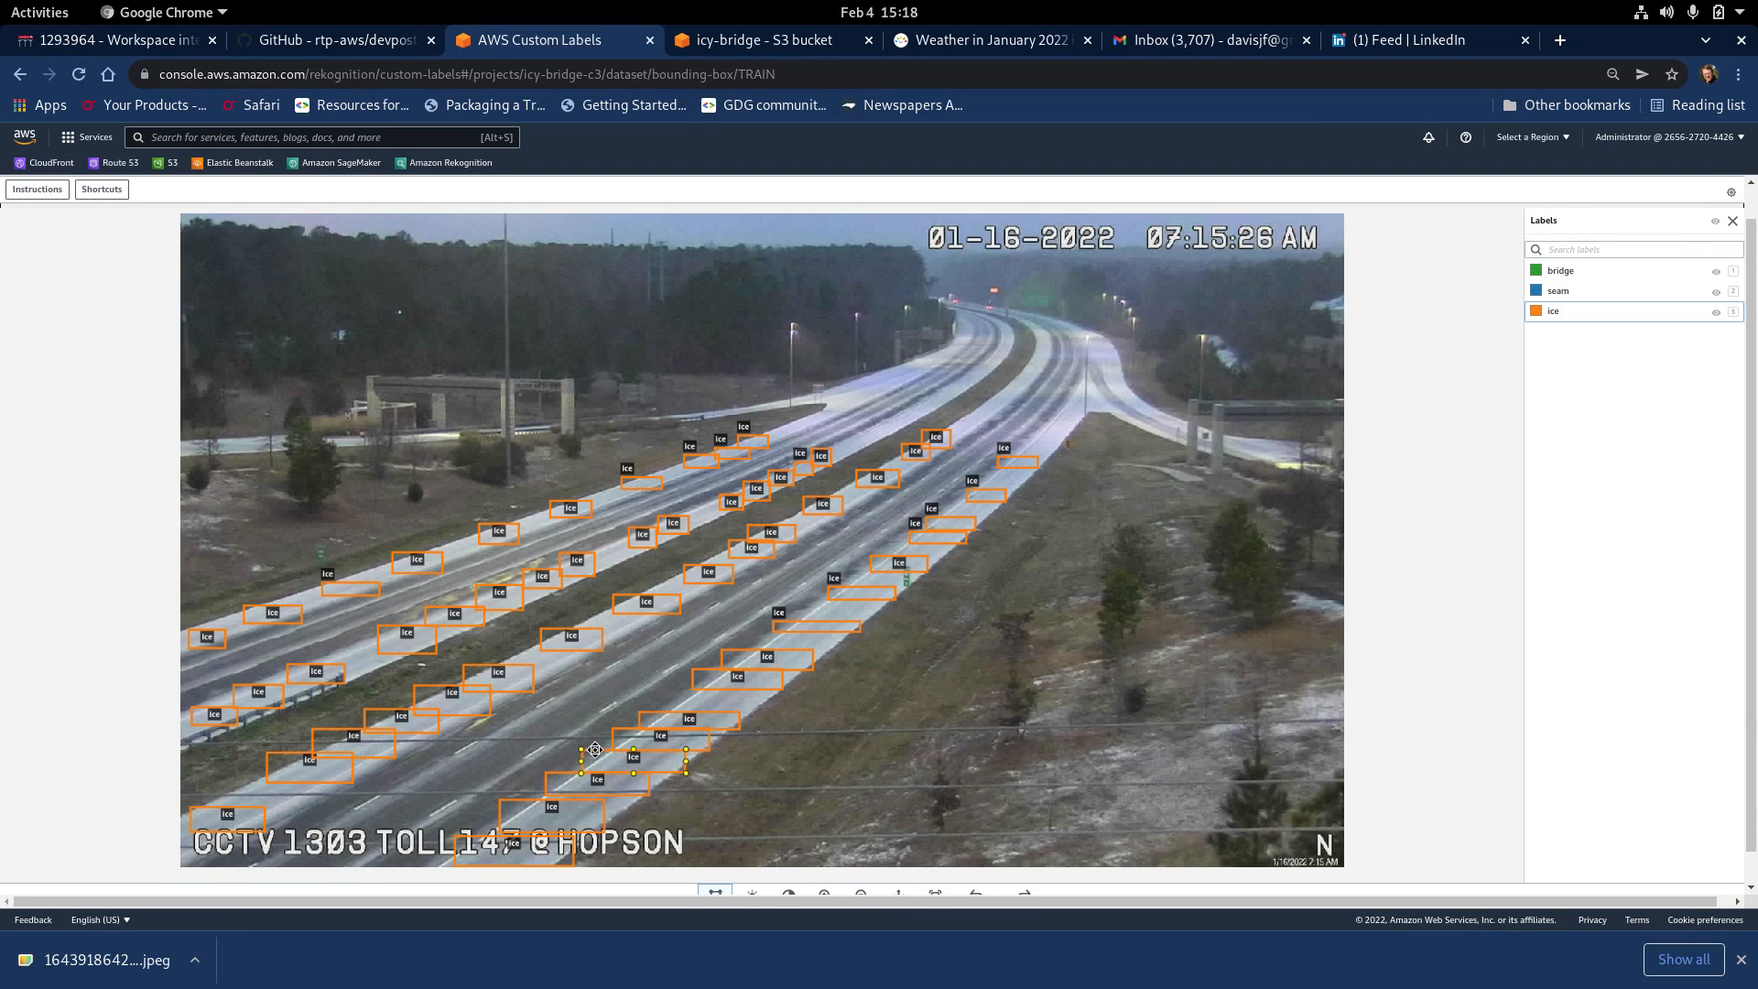
pyautogui.press('Delete')
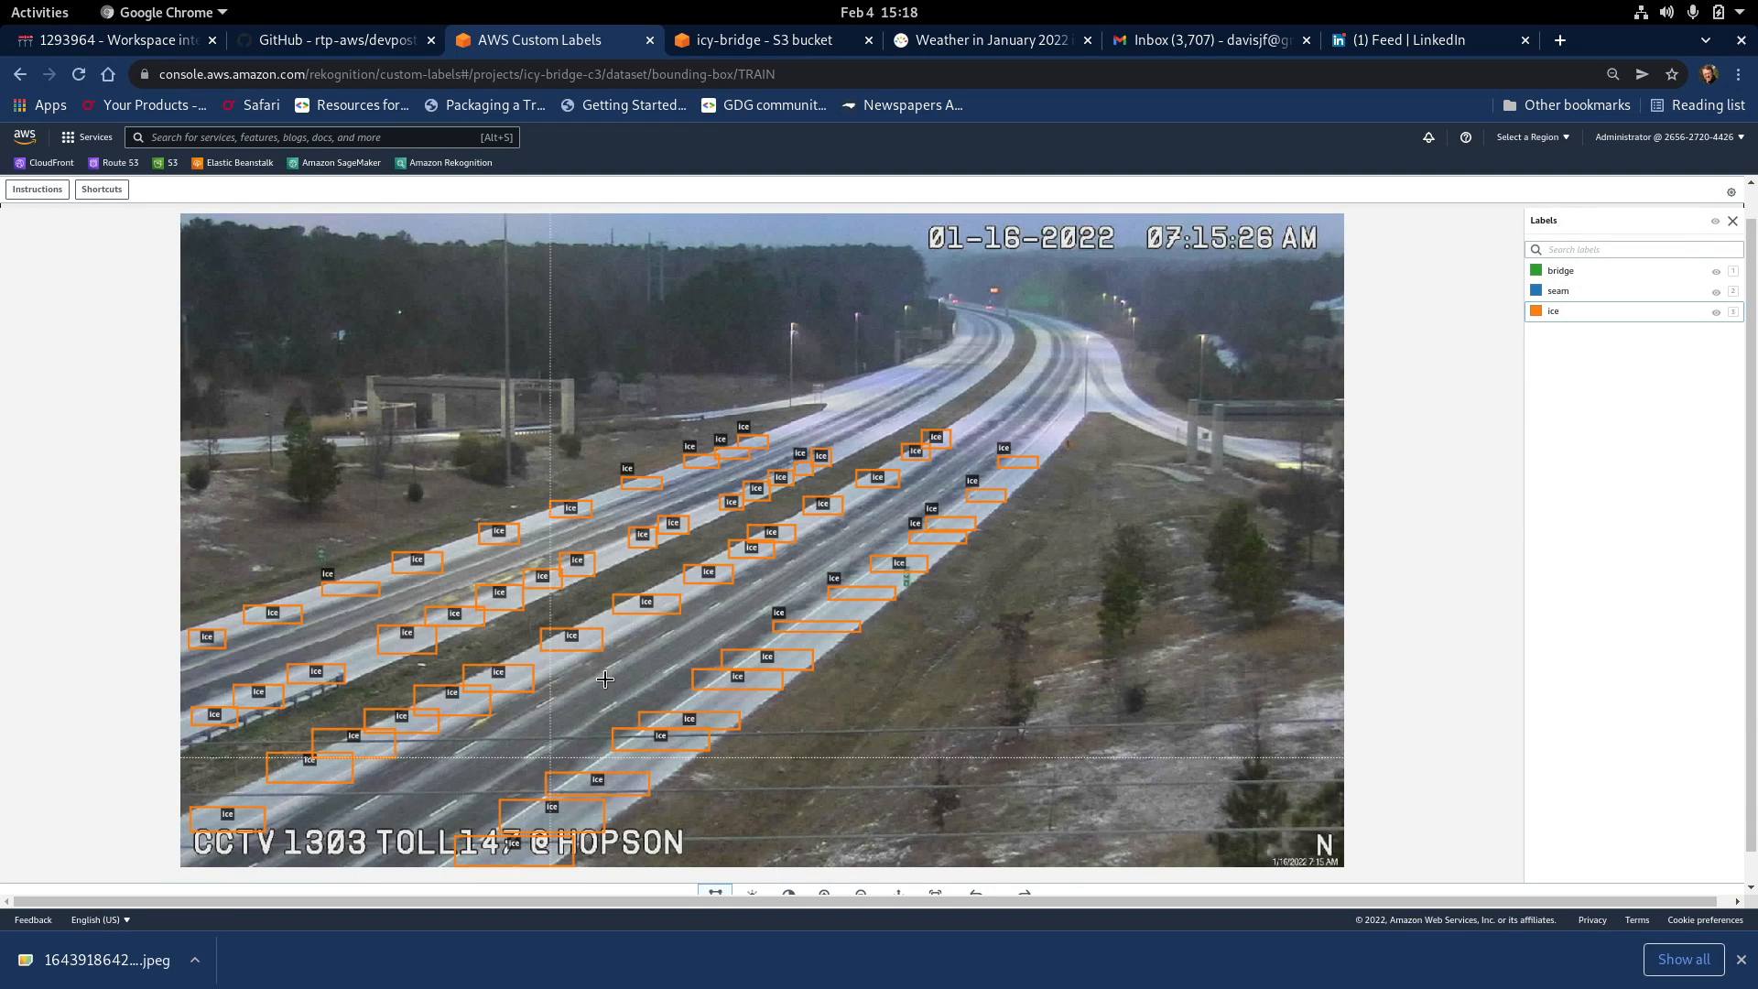
# - Delete surplus ice boxes at the distant ends of both median edges and one on the far roadway's outer shoulder
pyautogui.click(786, 475)
pyautogui.press('Delete')
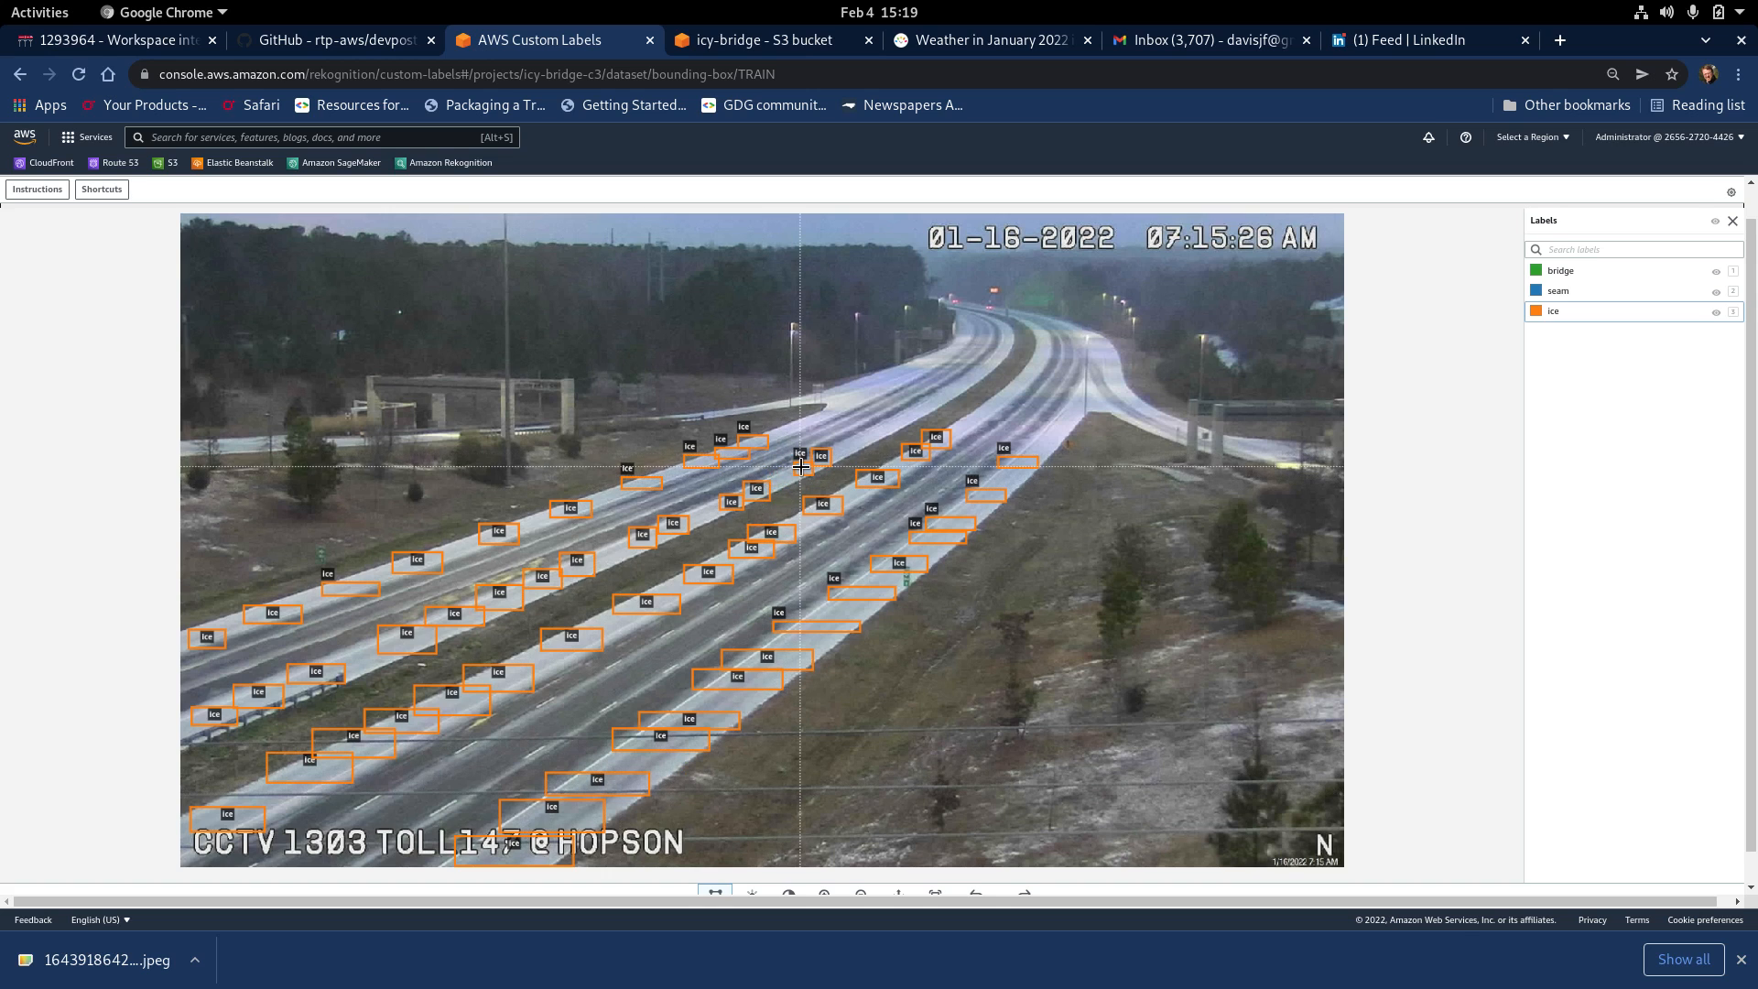
pyautogui.click(803, 464)
pyautogui.press('Delete')
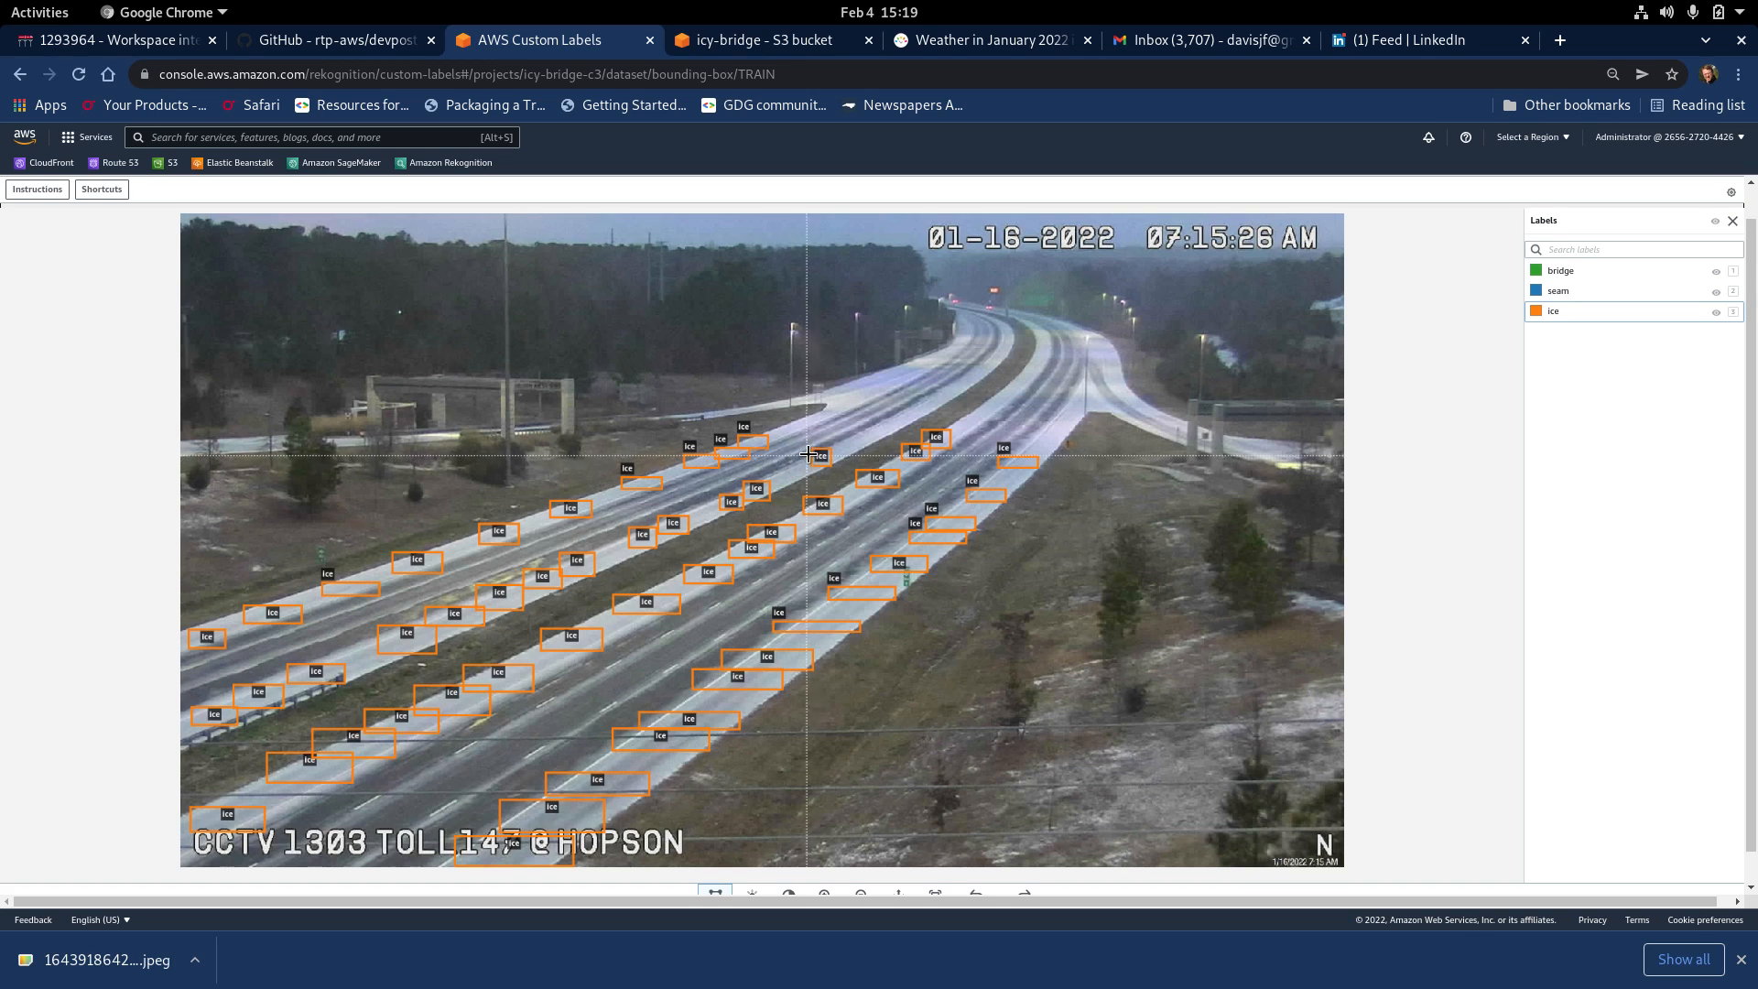
pyautogui.click(822, 450)
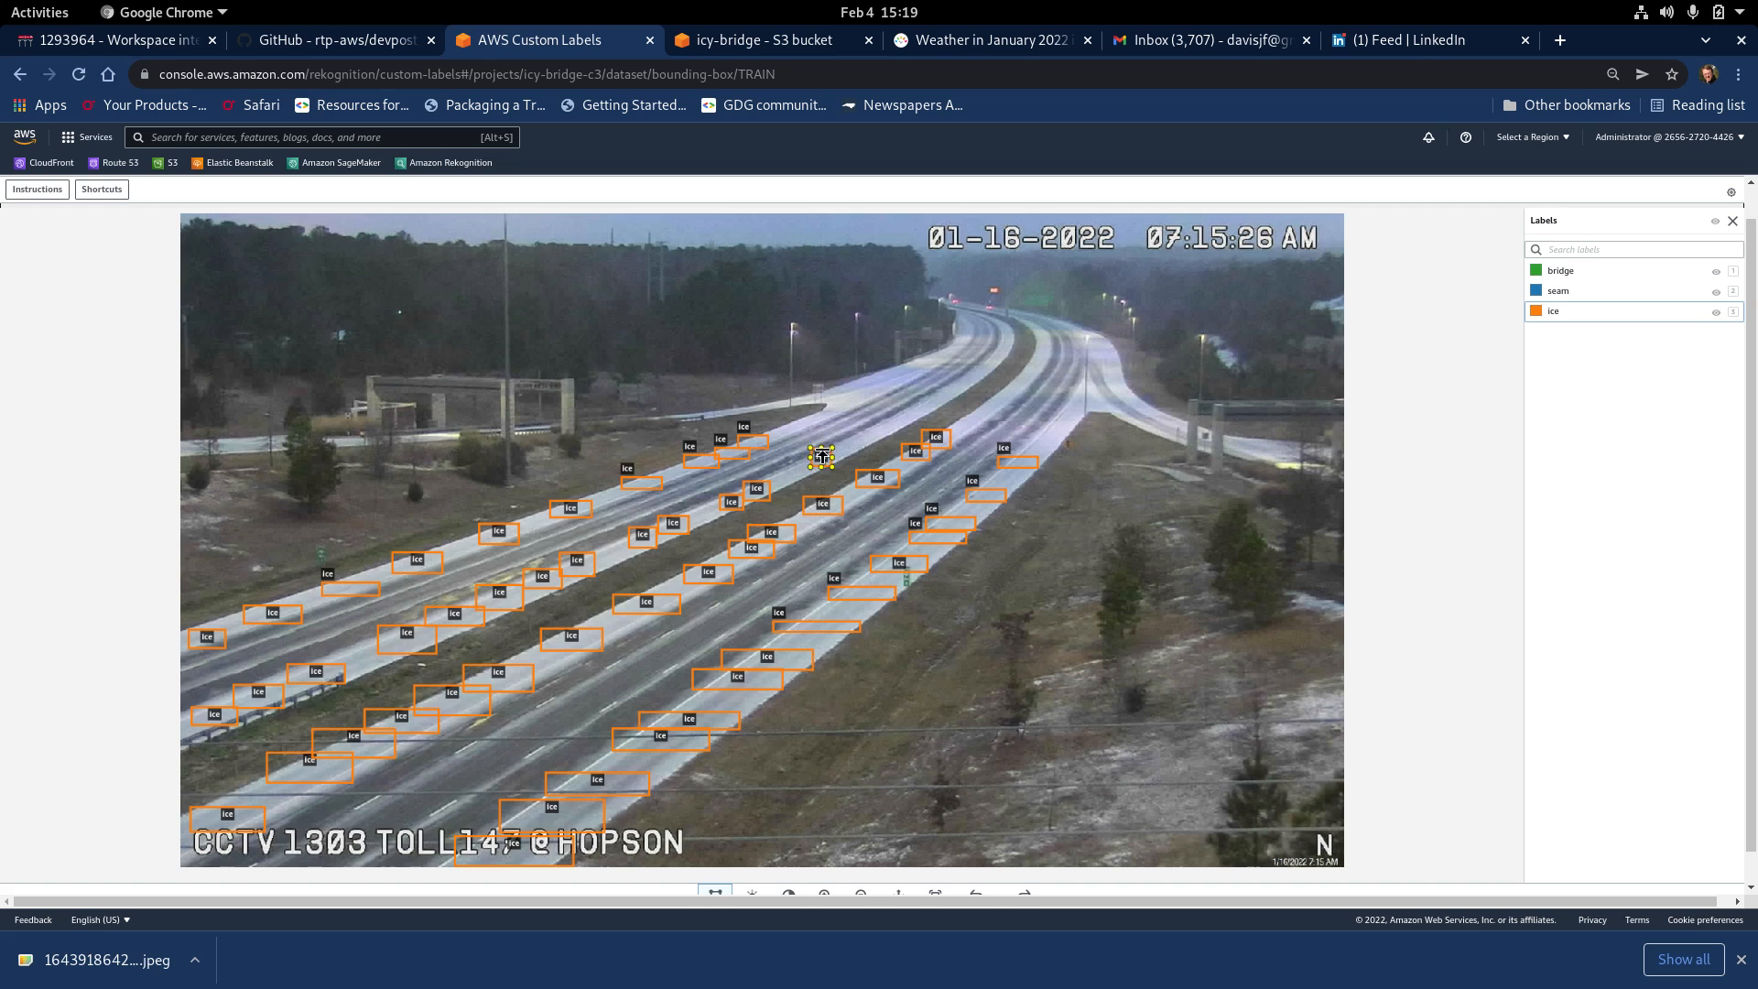
pyautogui.press('Delete')
pyautogui.click(930, 432)
pyautogui.press('Delete')
pyautogui.click(708, 458)
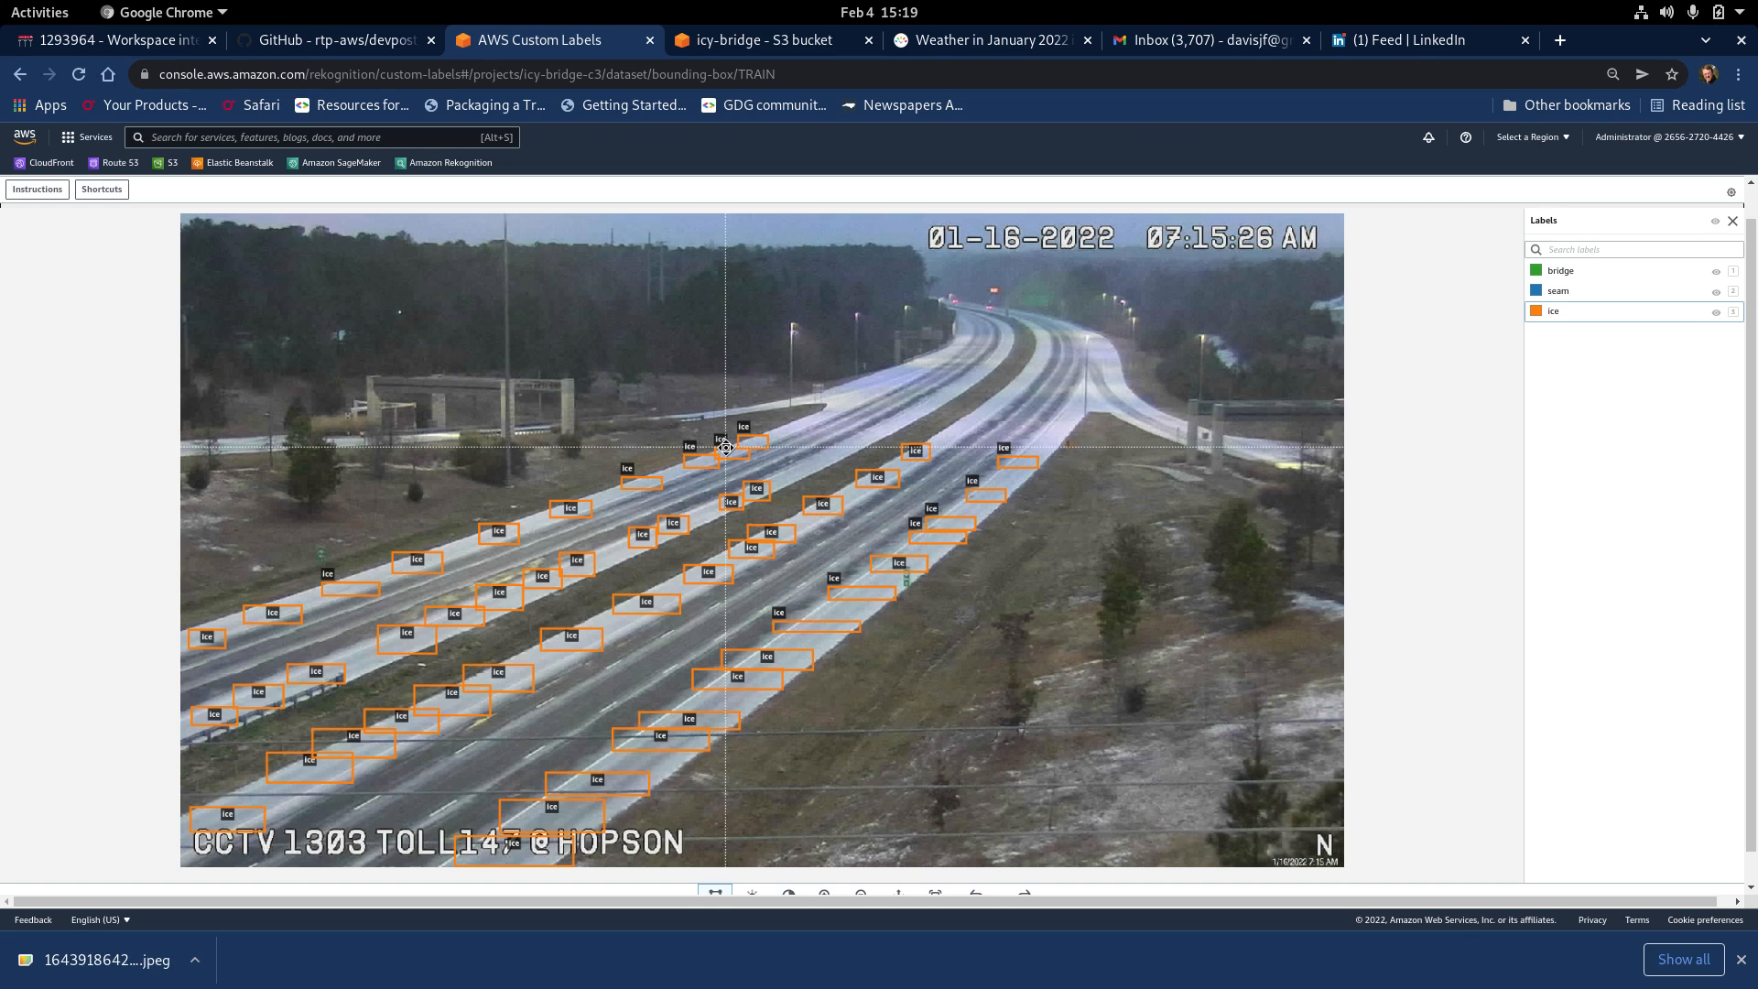
pyautogui.press('Delete')
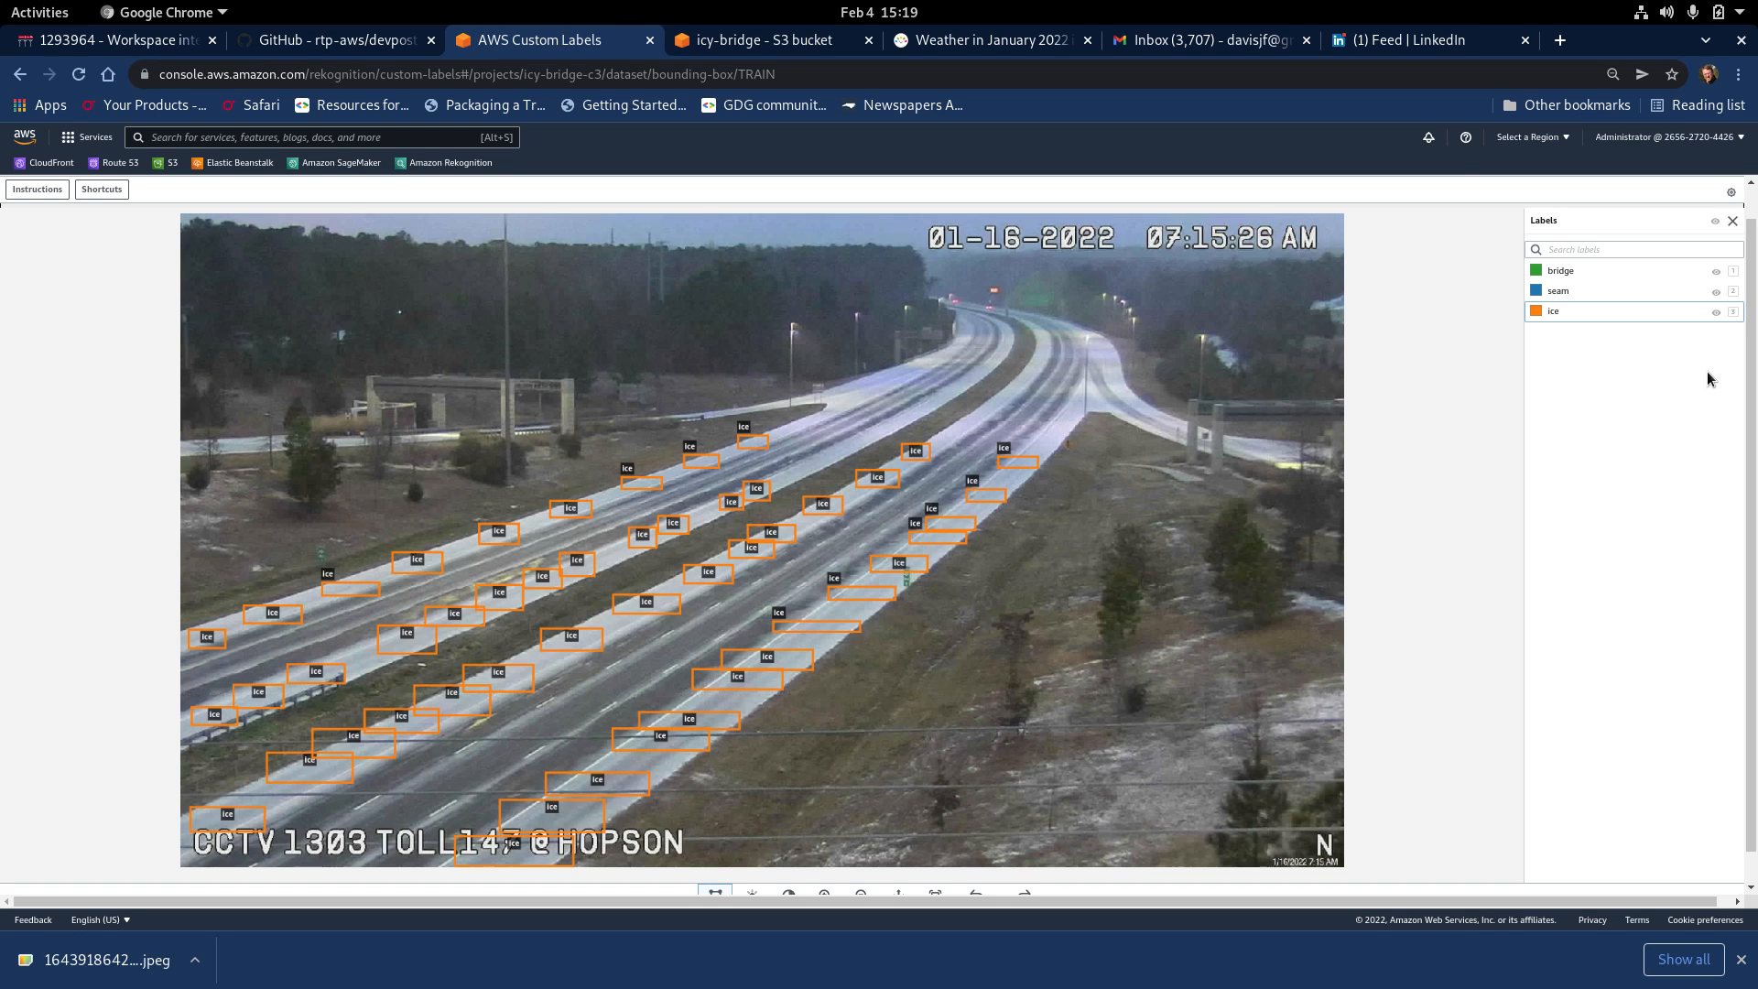
# - Finish the bounding box editing of both images and save the label changes to the training dataset
pyautogui.scroll(1, 1562, 510)
pyautogui.click(1672, 194)
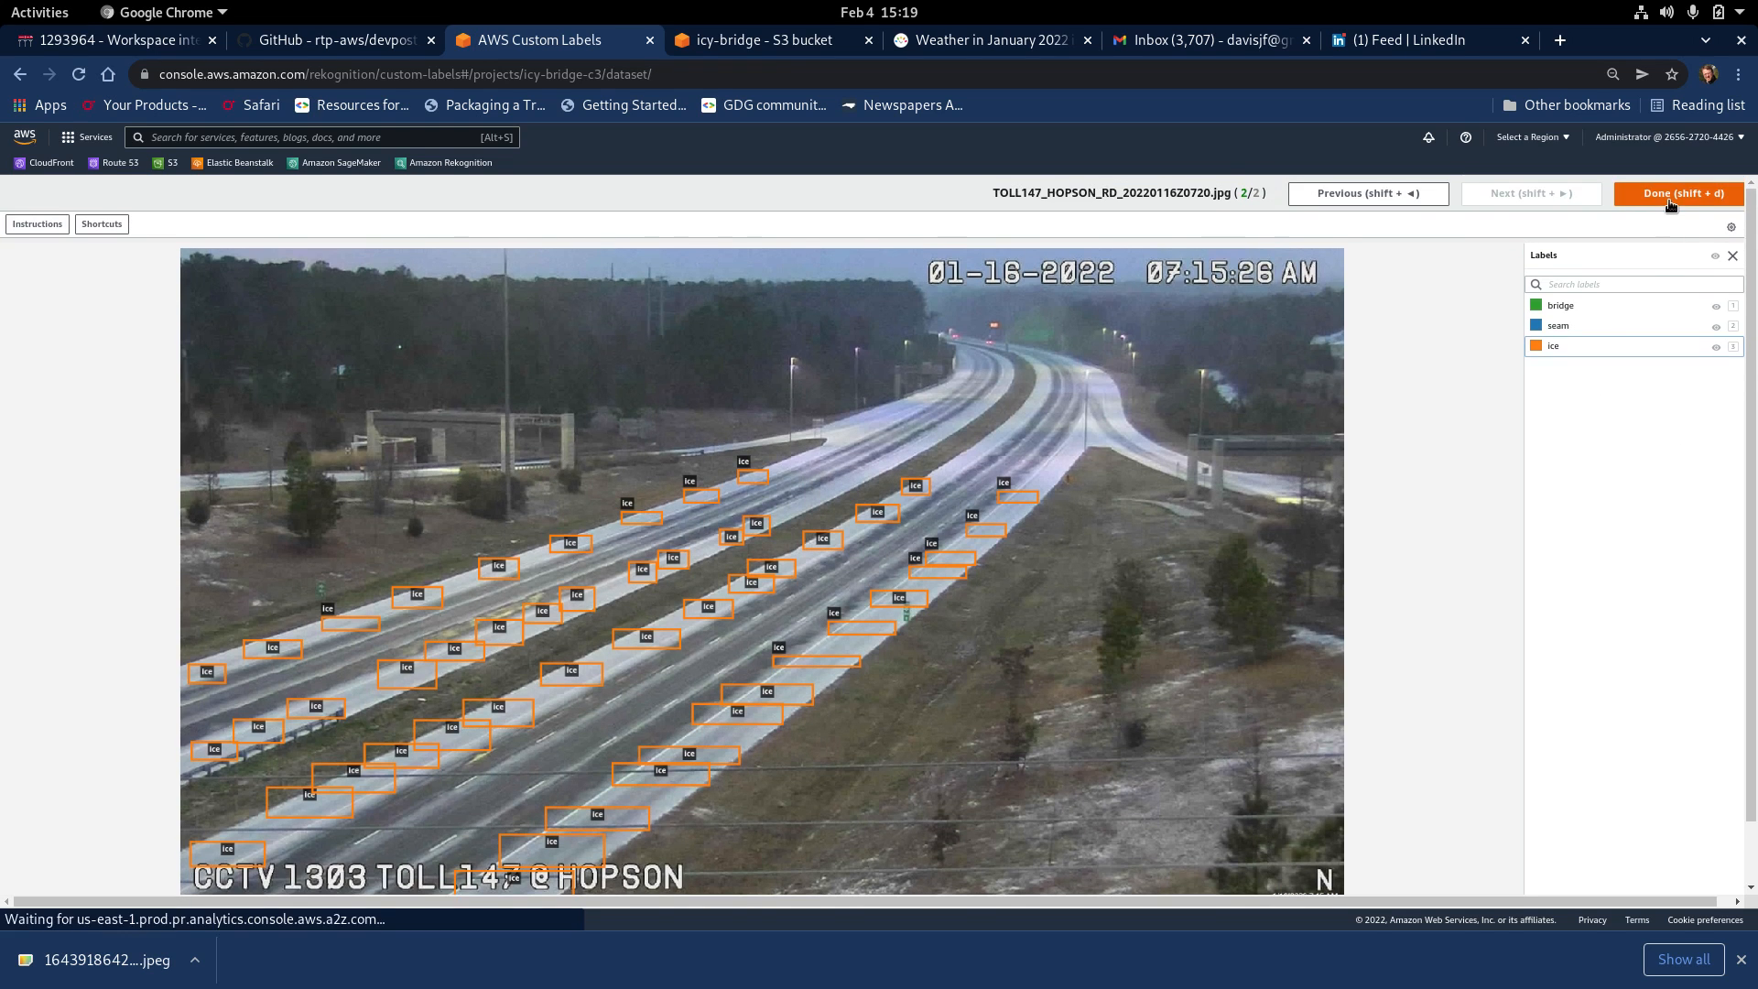
pyautogui.click(1664, 239)
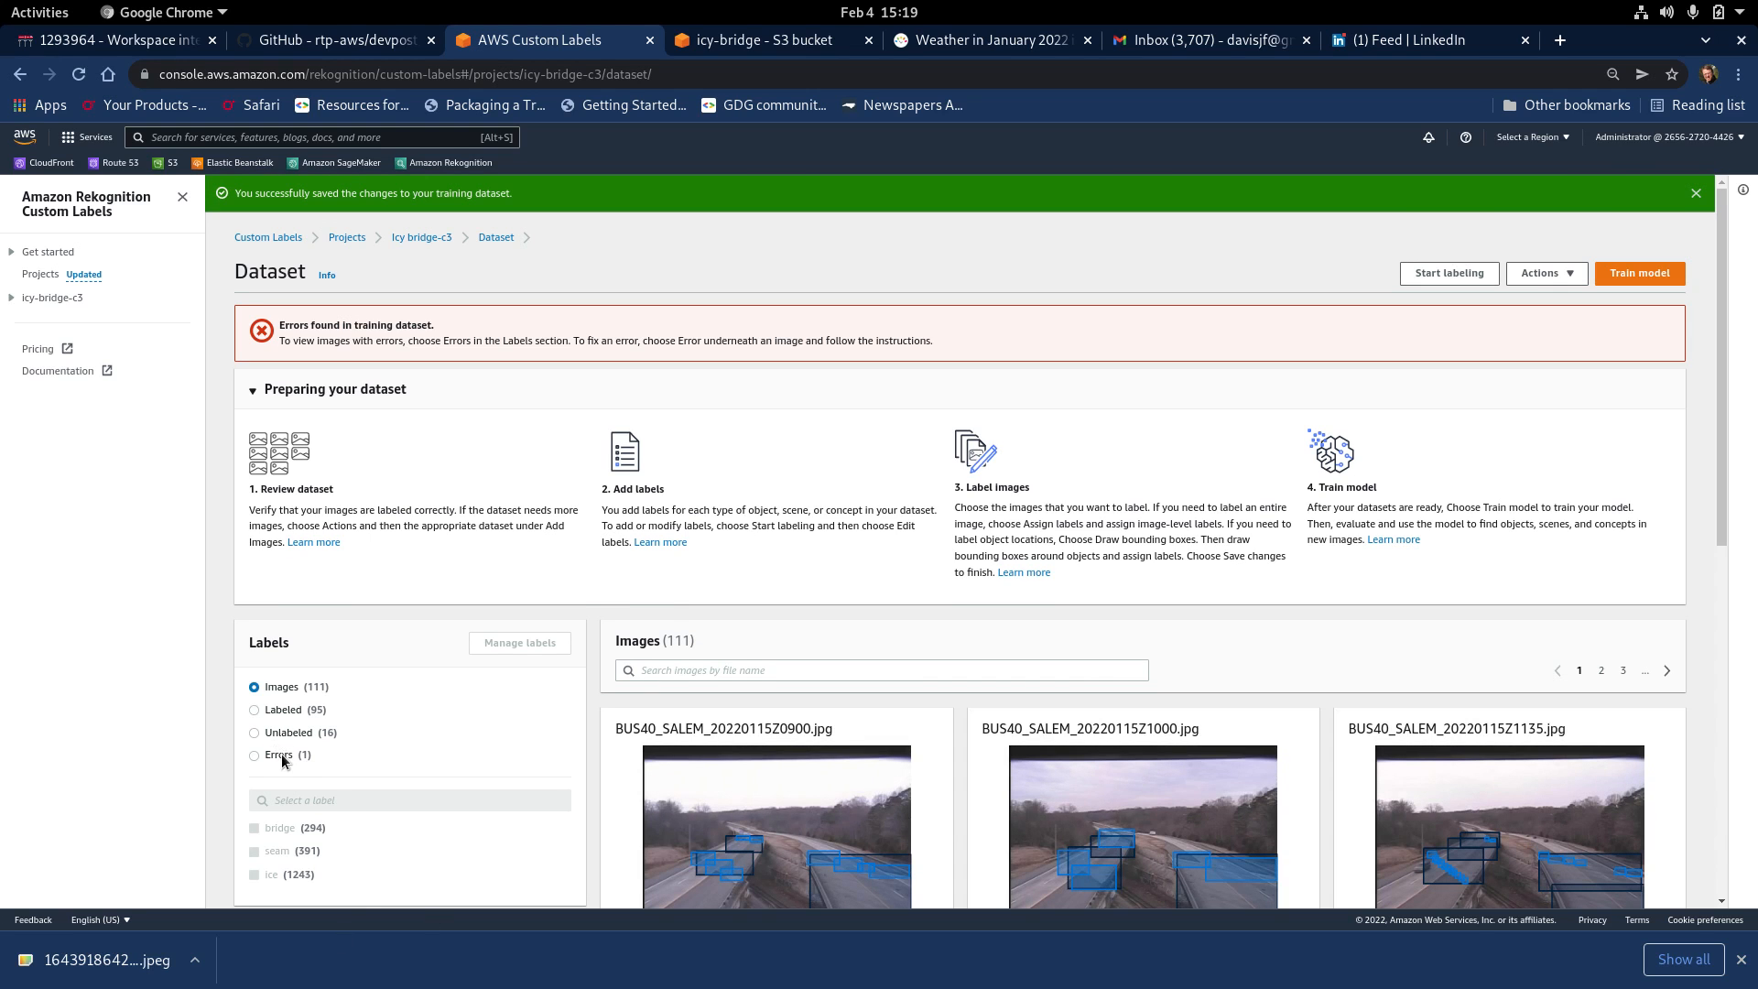
# - Filter the dataset to images with errors, start labeling, and open TOLL147_HOPSON_RD_20220122Z0935.jpg for drawing bounding boxes
pyautogui.click(256, 754)
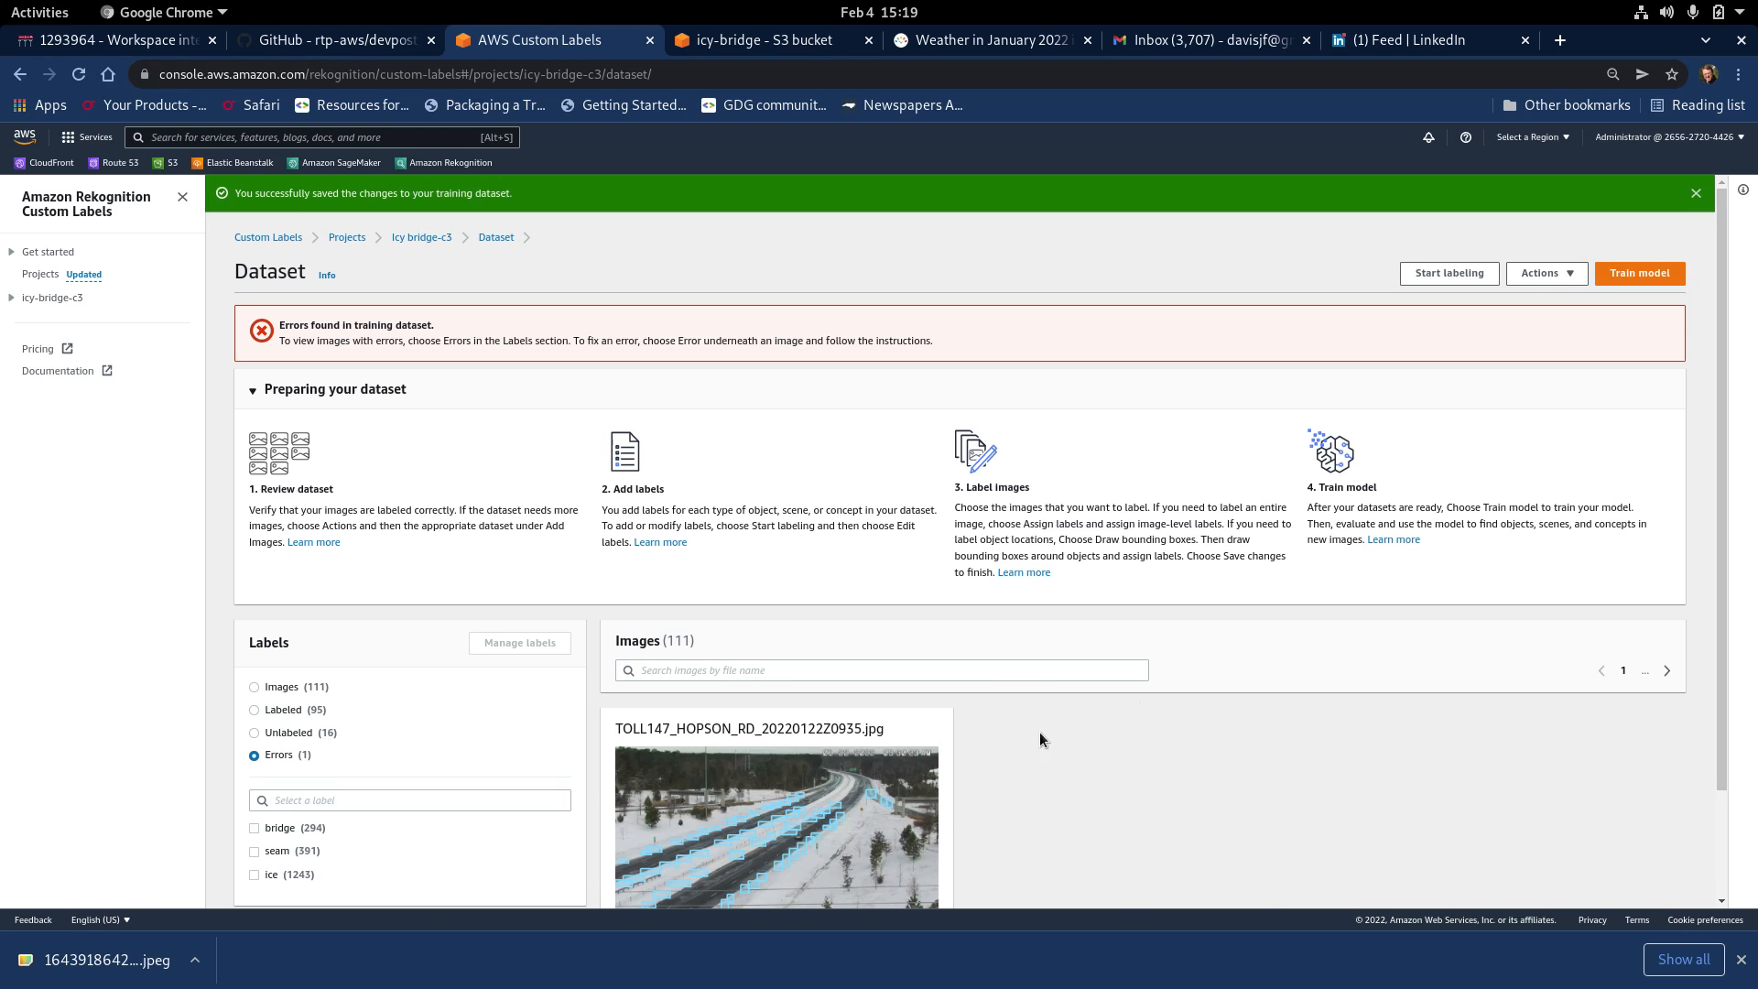
pyautogui.click(1447, 275)
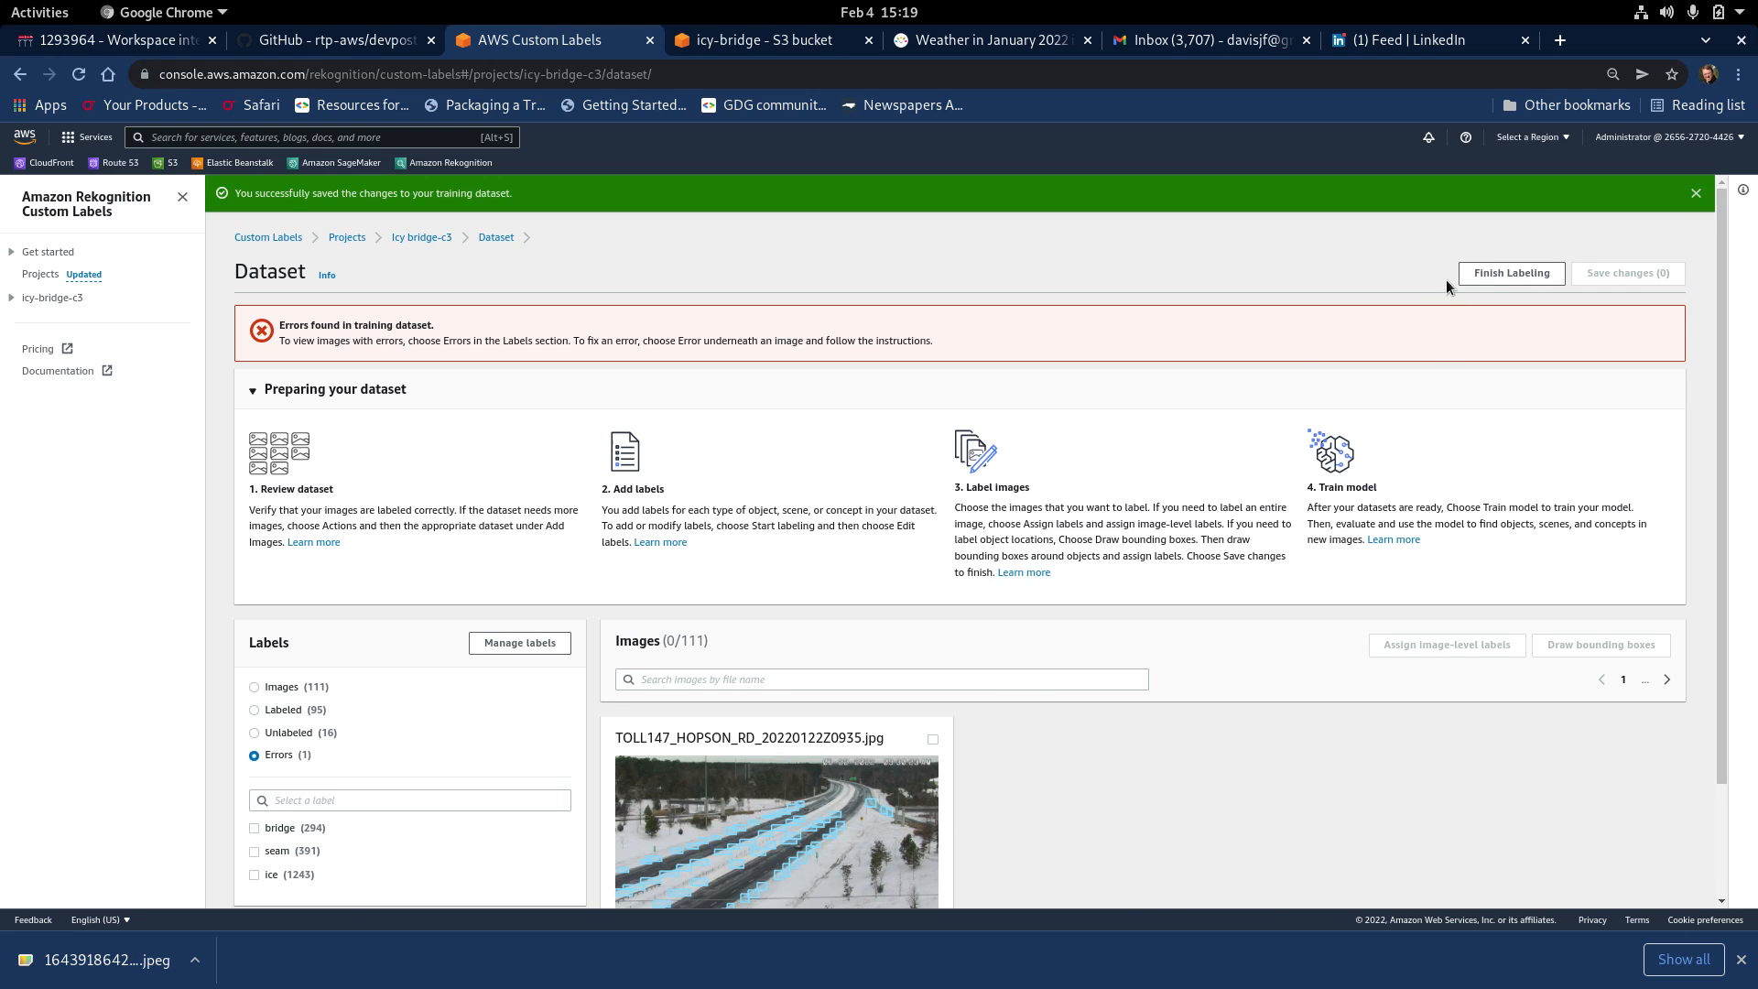
pyautogui.click(934, 738)
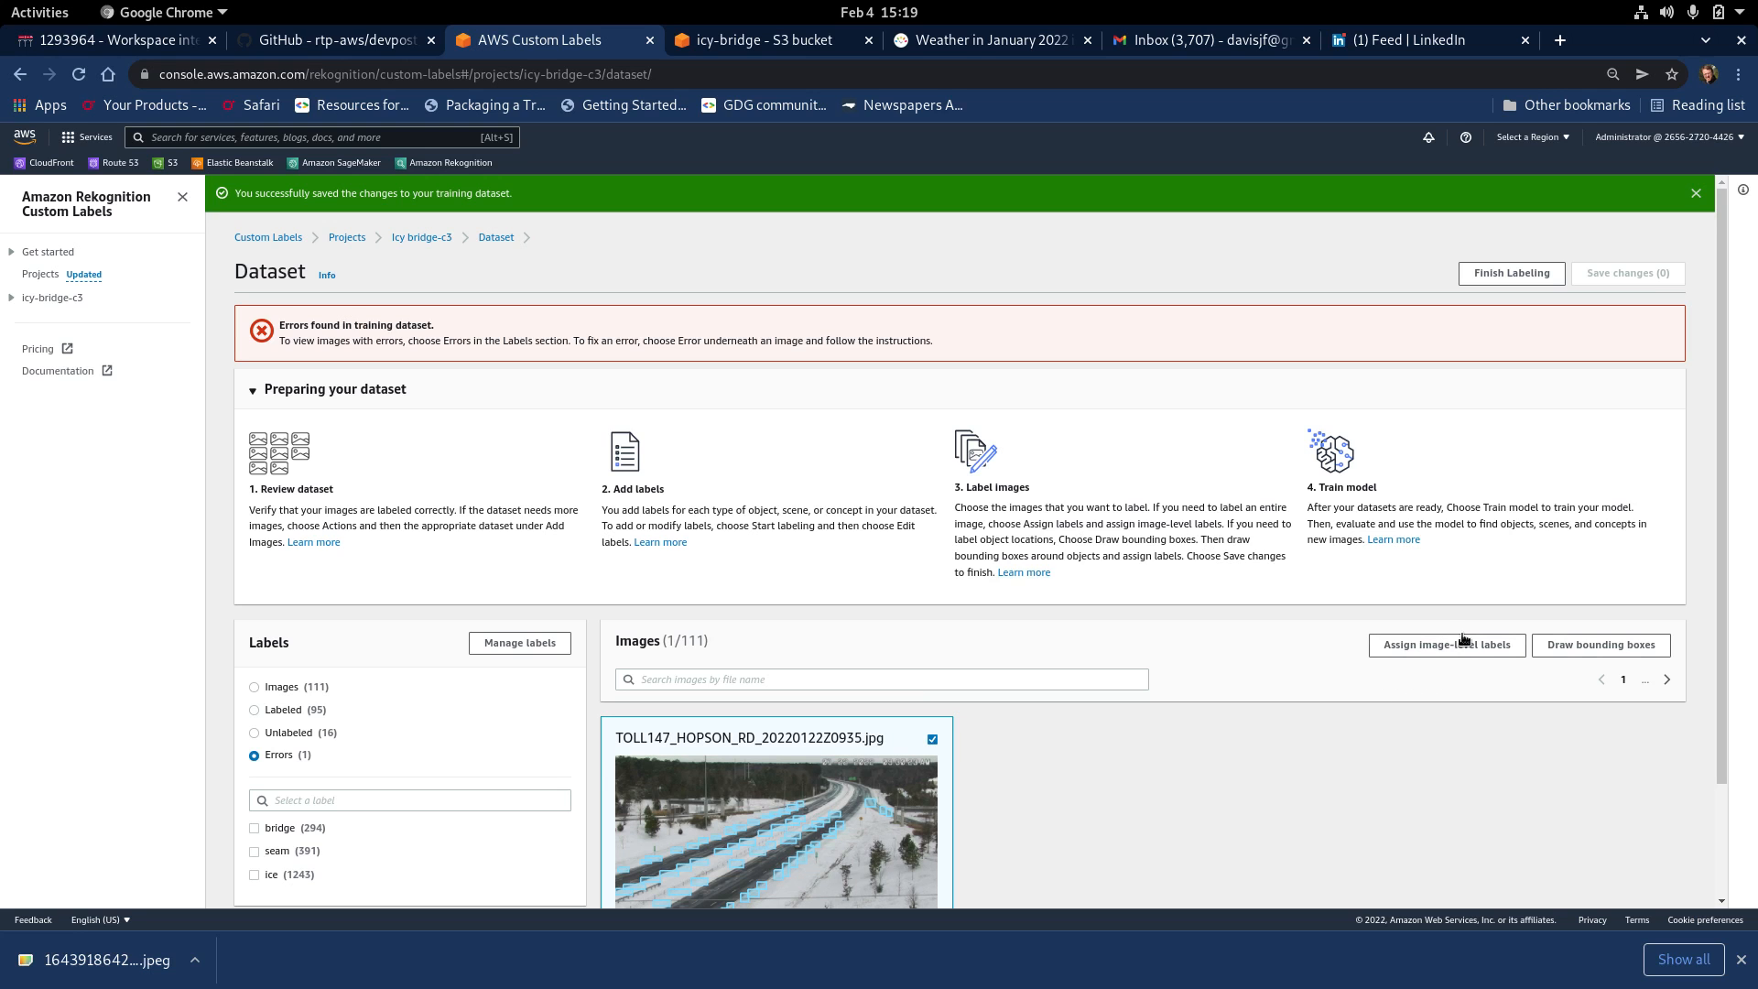
pyautogui.click(1577, 642)
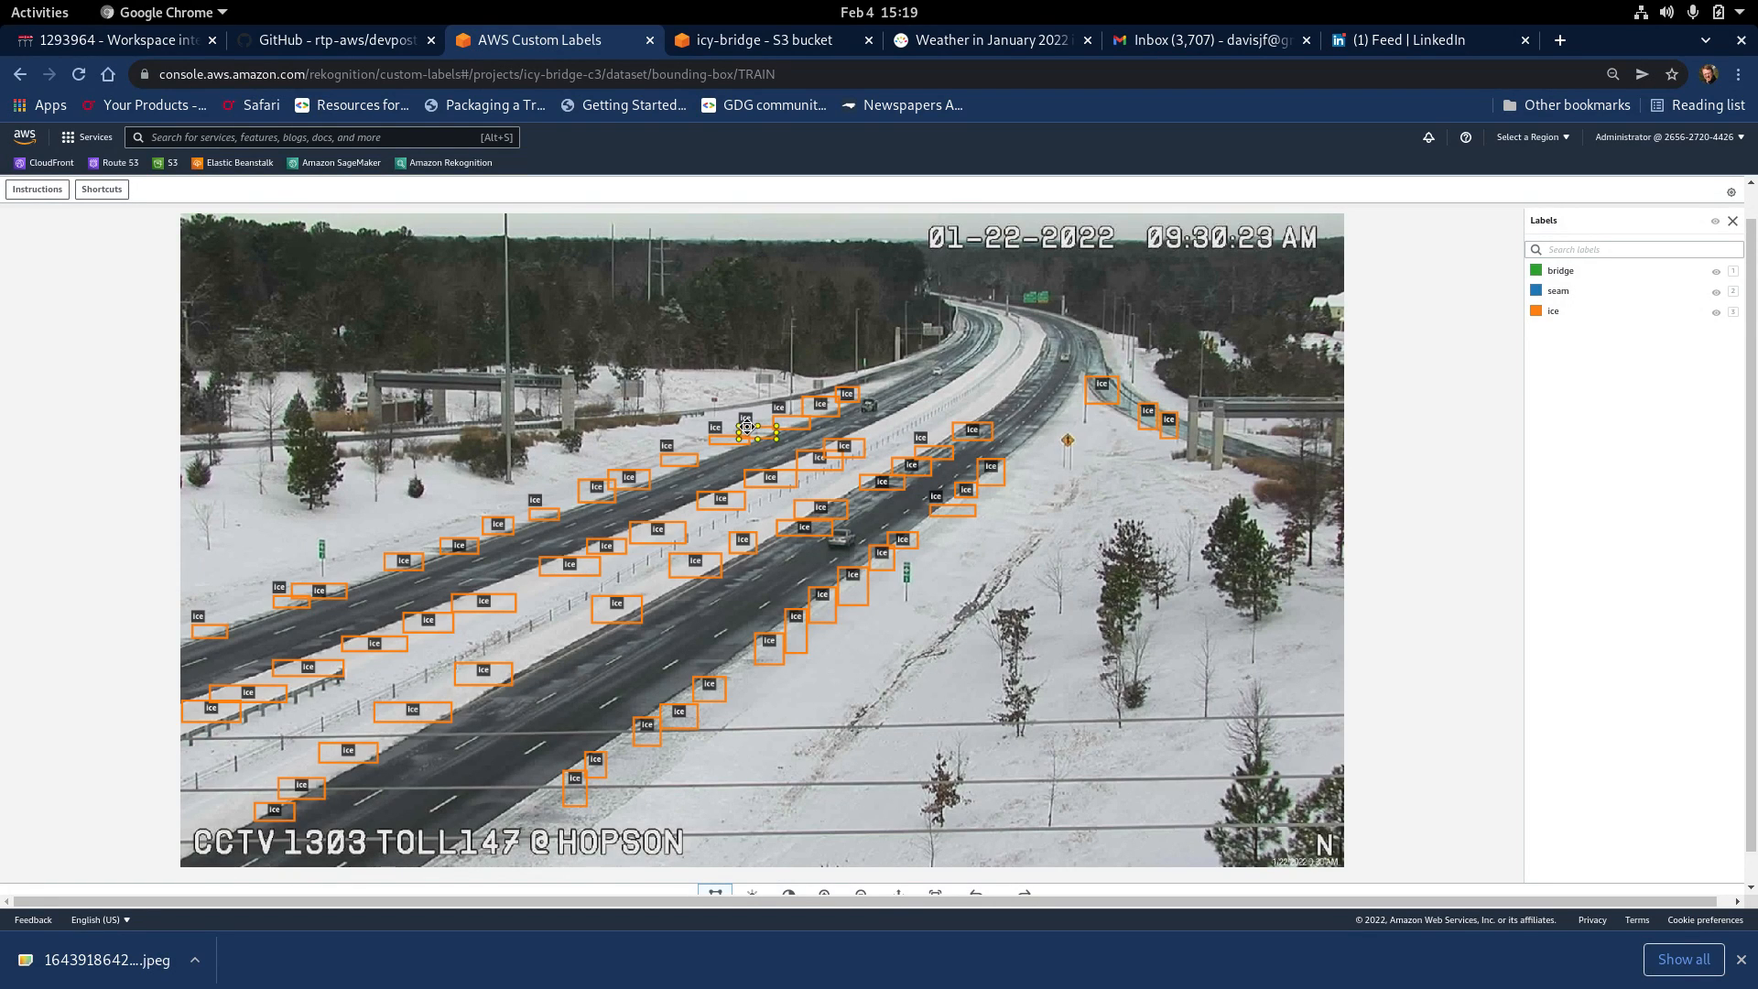
# - Delete three surplus ice boxes along the distant stretch of the far roadway's outer shoulder
pyautogui.press('3')
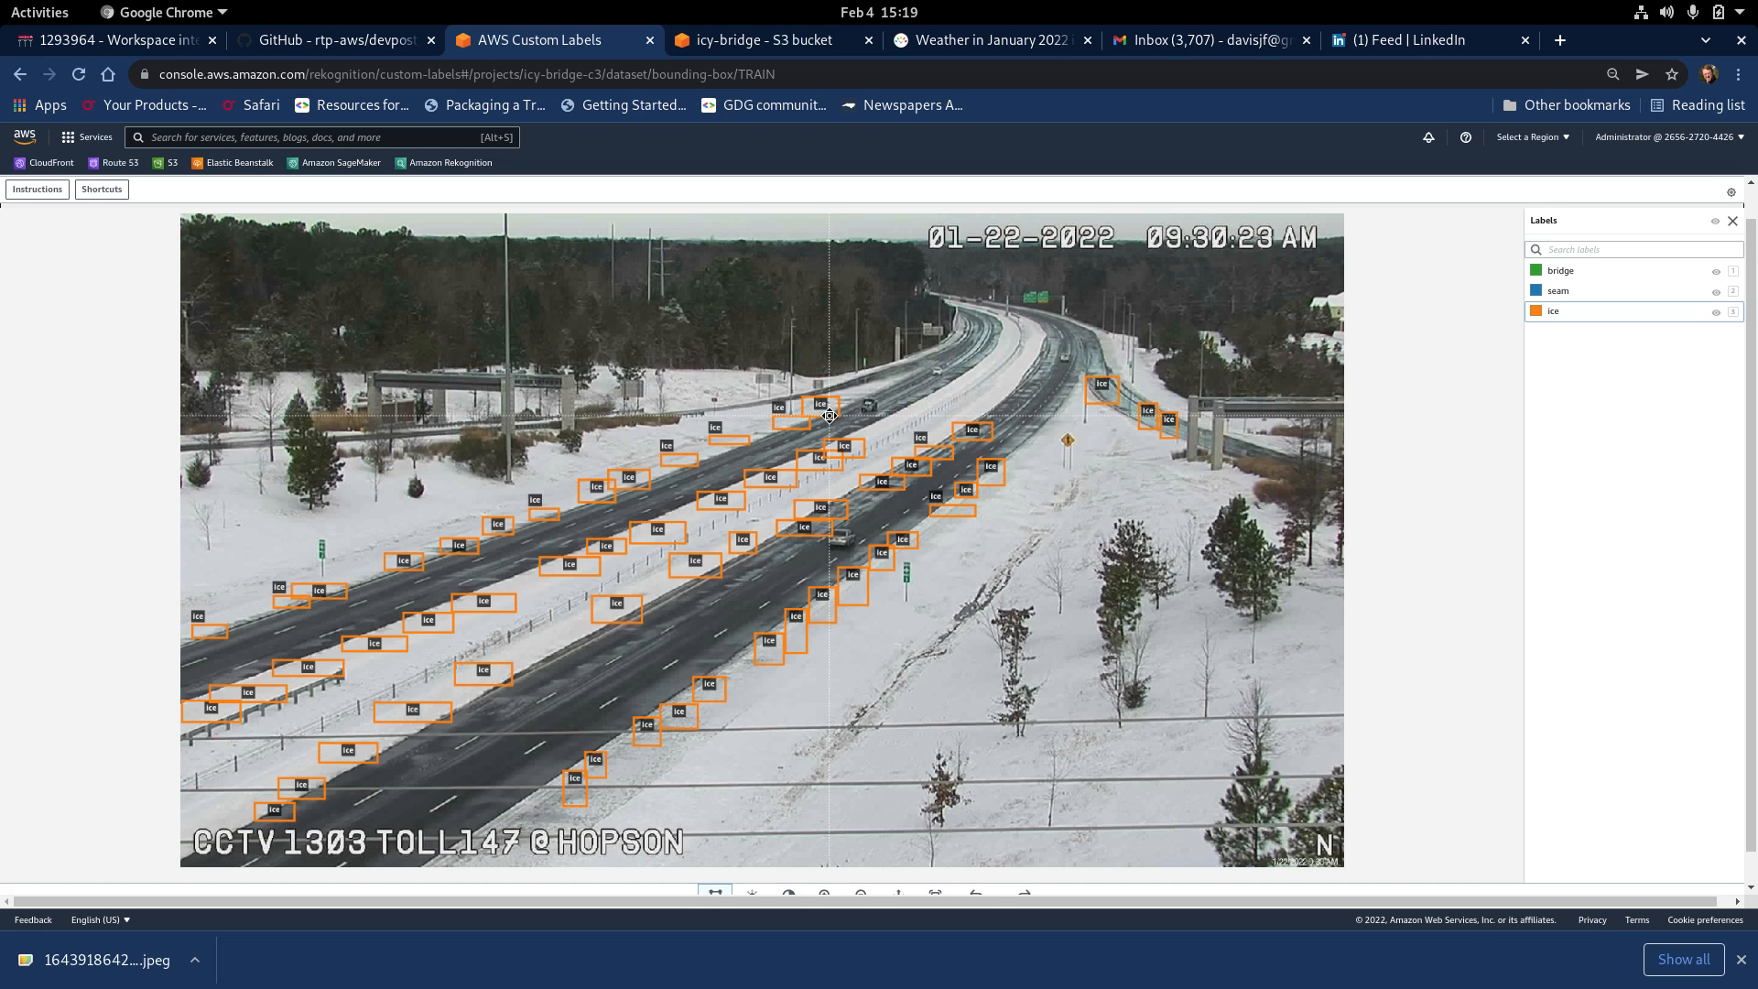
pyautogui.click(830, 415)
pyautogui.press('Delete')
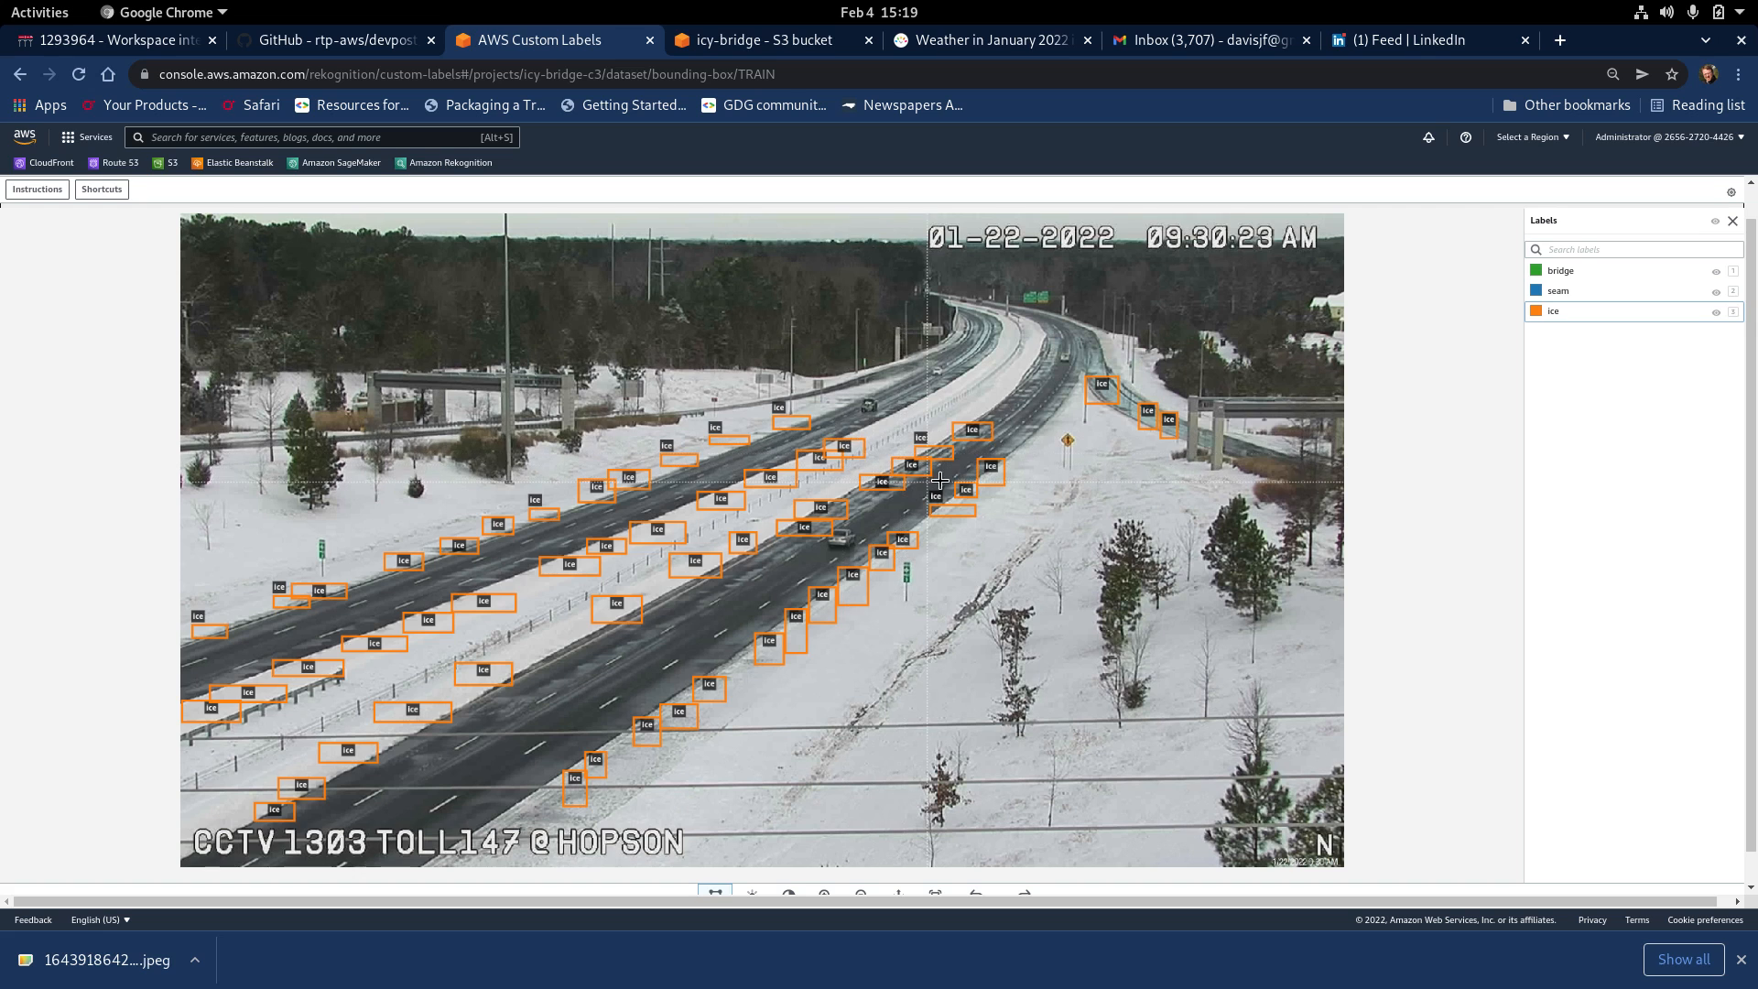
# - Delete one surplus ice box on the near roadway's outer shoulder and one on its median edge behind the dark car
pyautogui.moveTo(954, 480); pyautogui.dragTo(977, 498)
pyautogui.press('Delete')
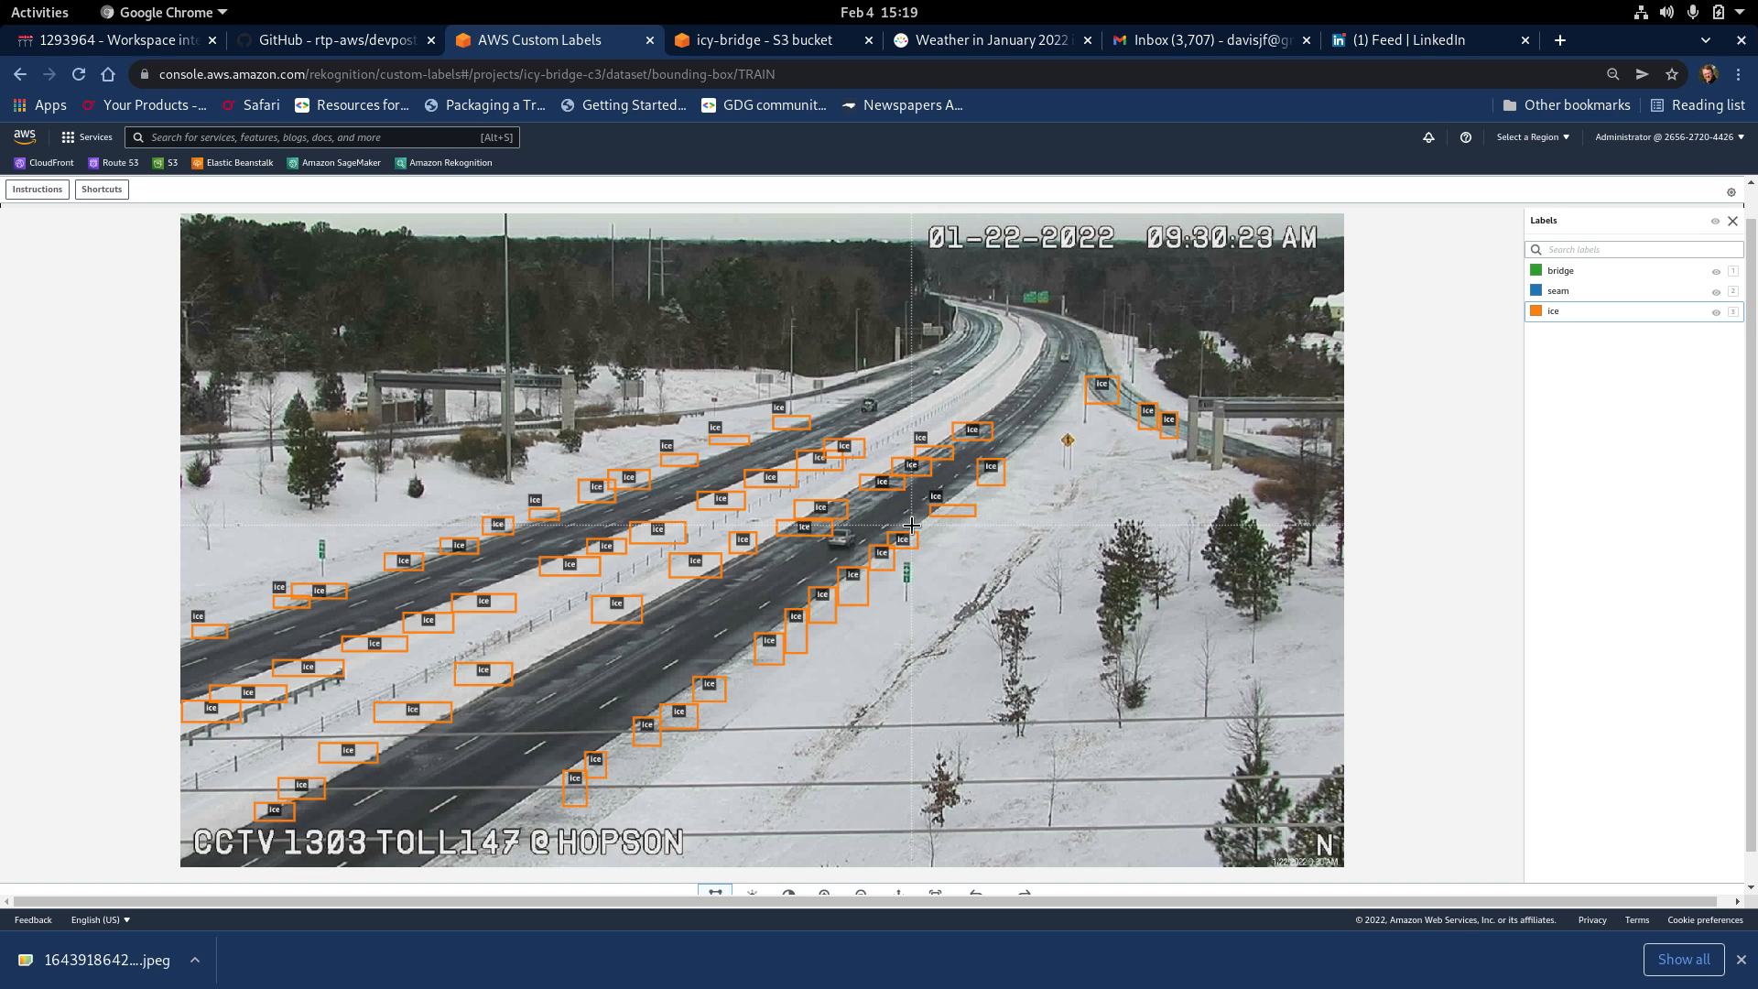
pyautogui.click(819, 536)
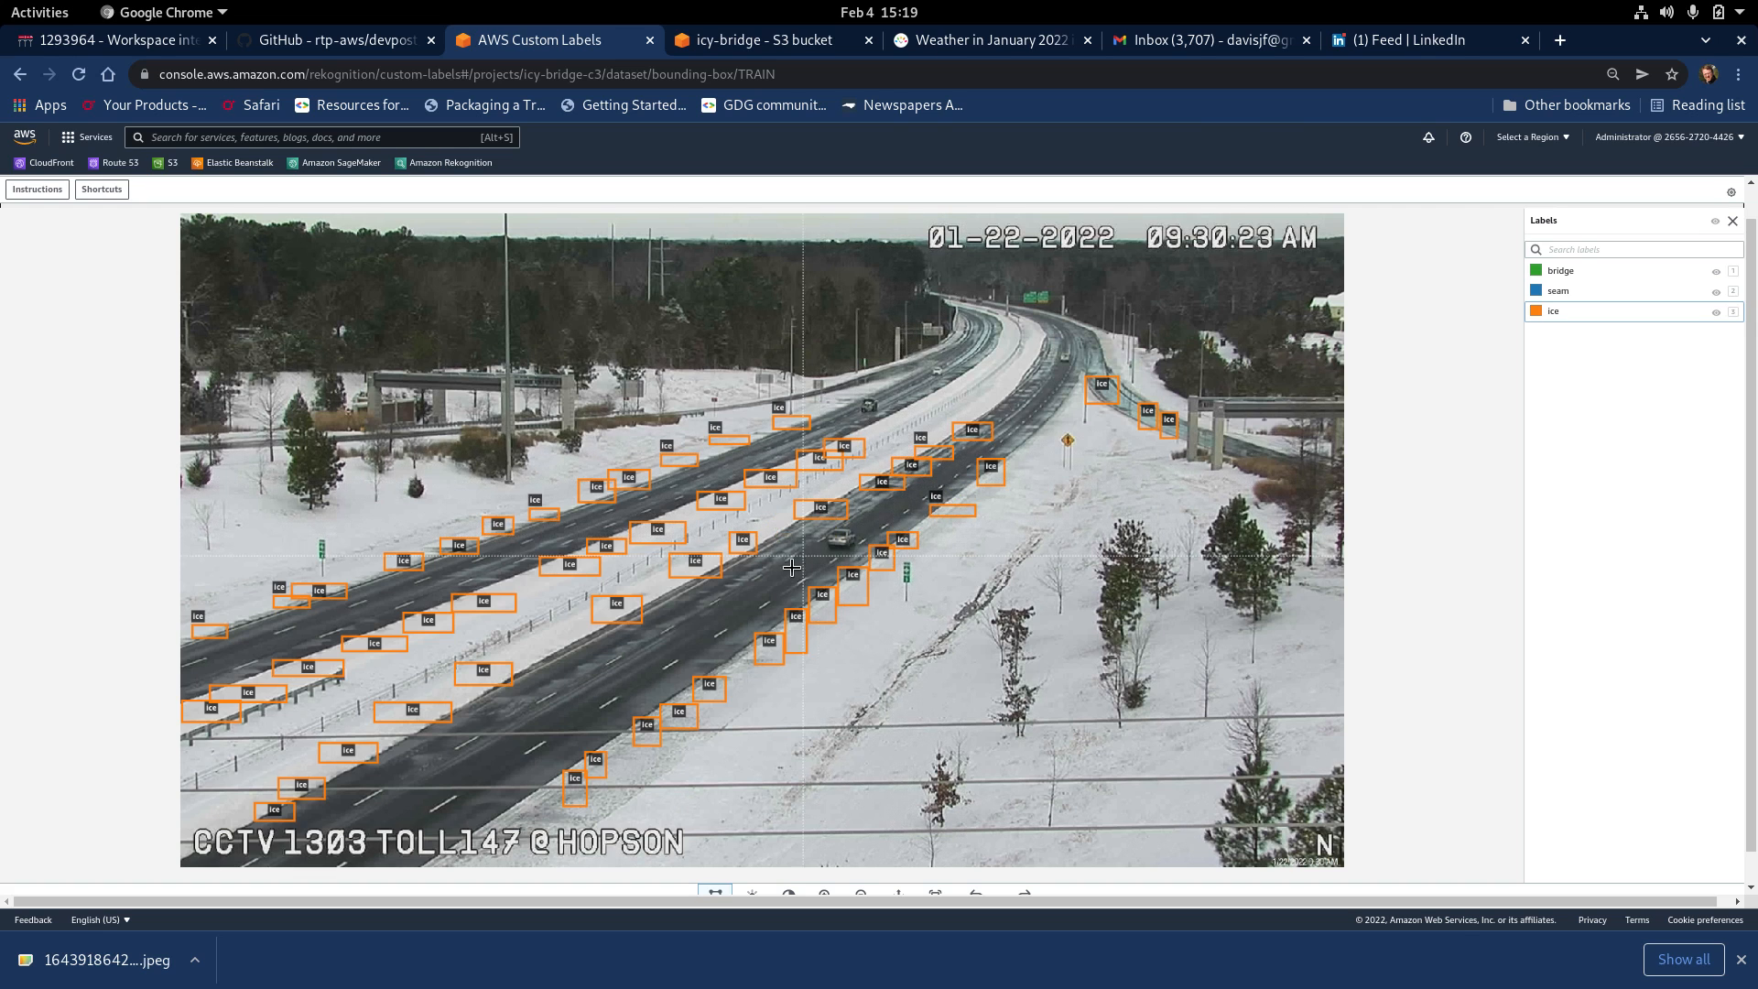
pyautogui.press('Delete')
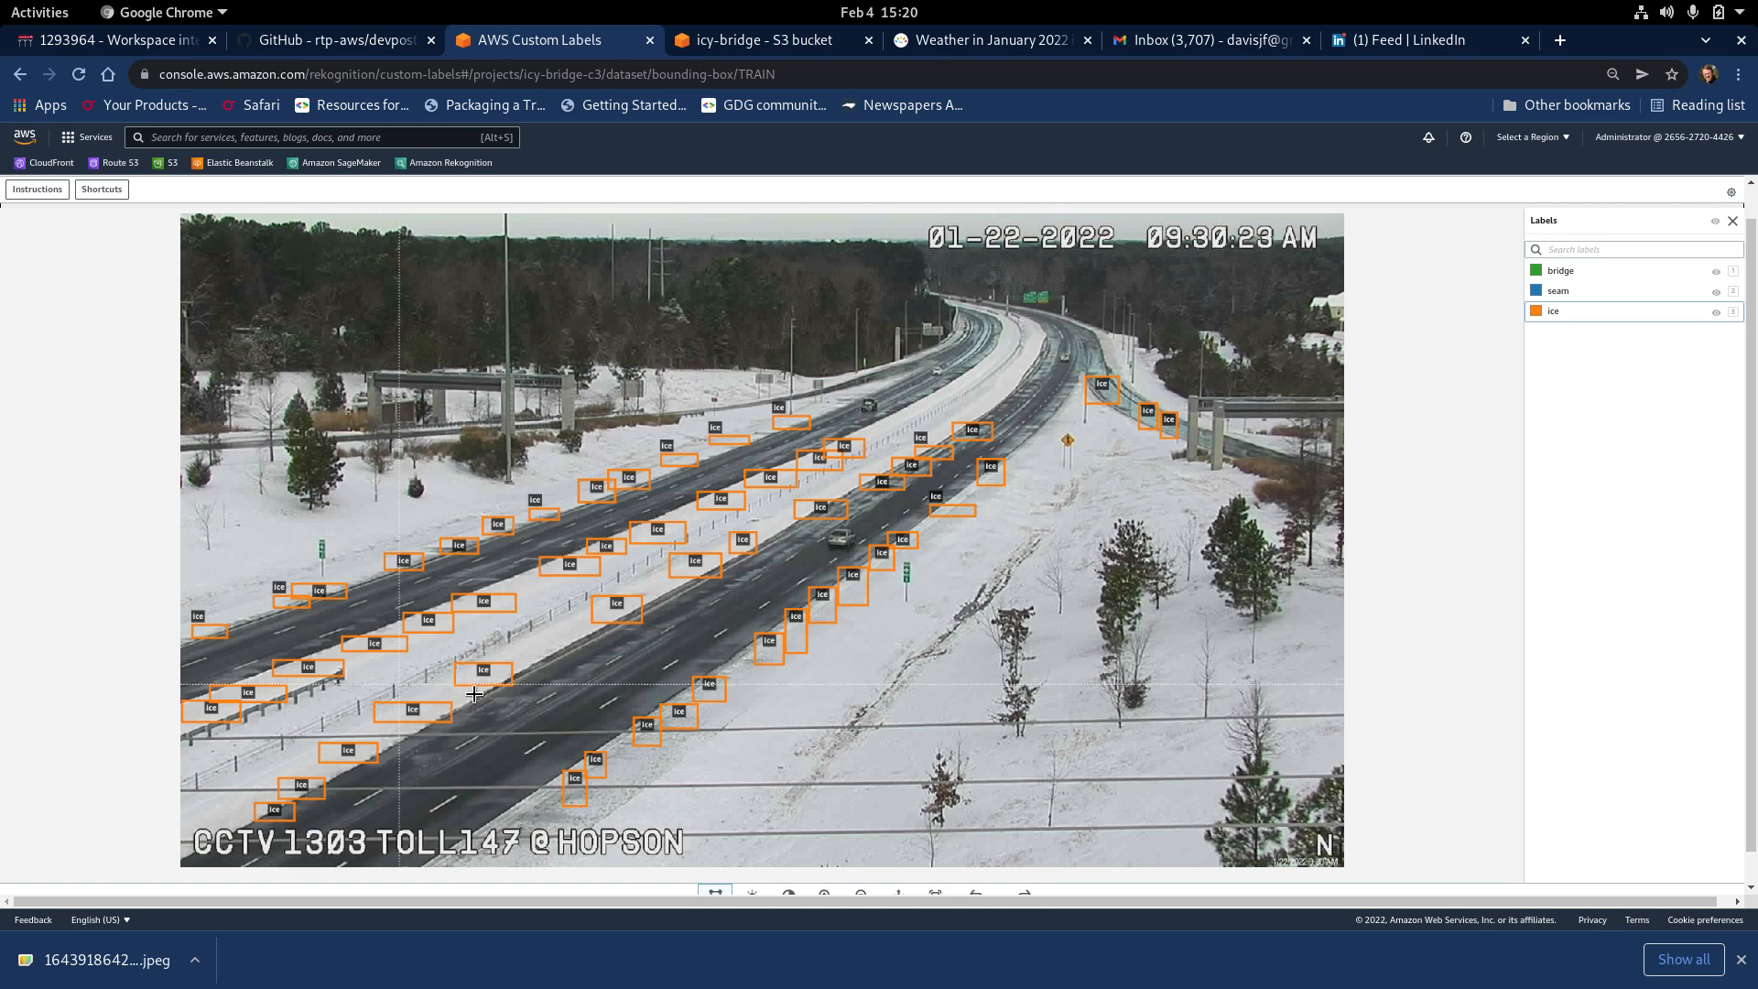
# - Delete three surplus ice boxes spread along the near roadway's outer shoulder, from the foreground up to the green road sign
pyautogui.click(664, 705)
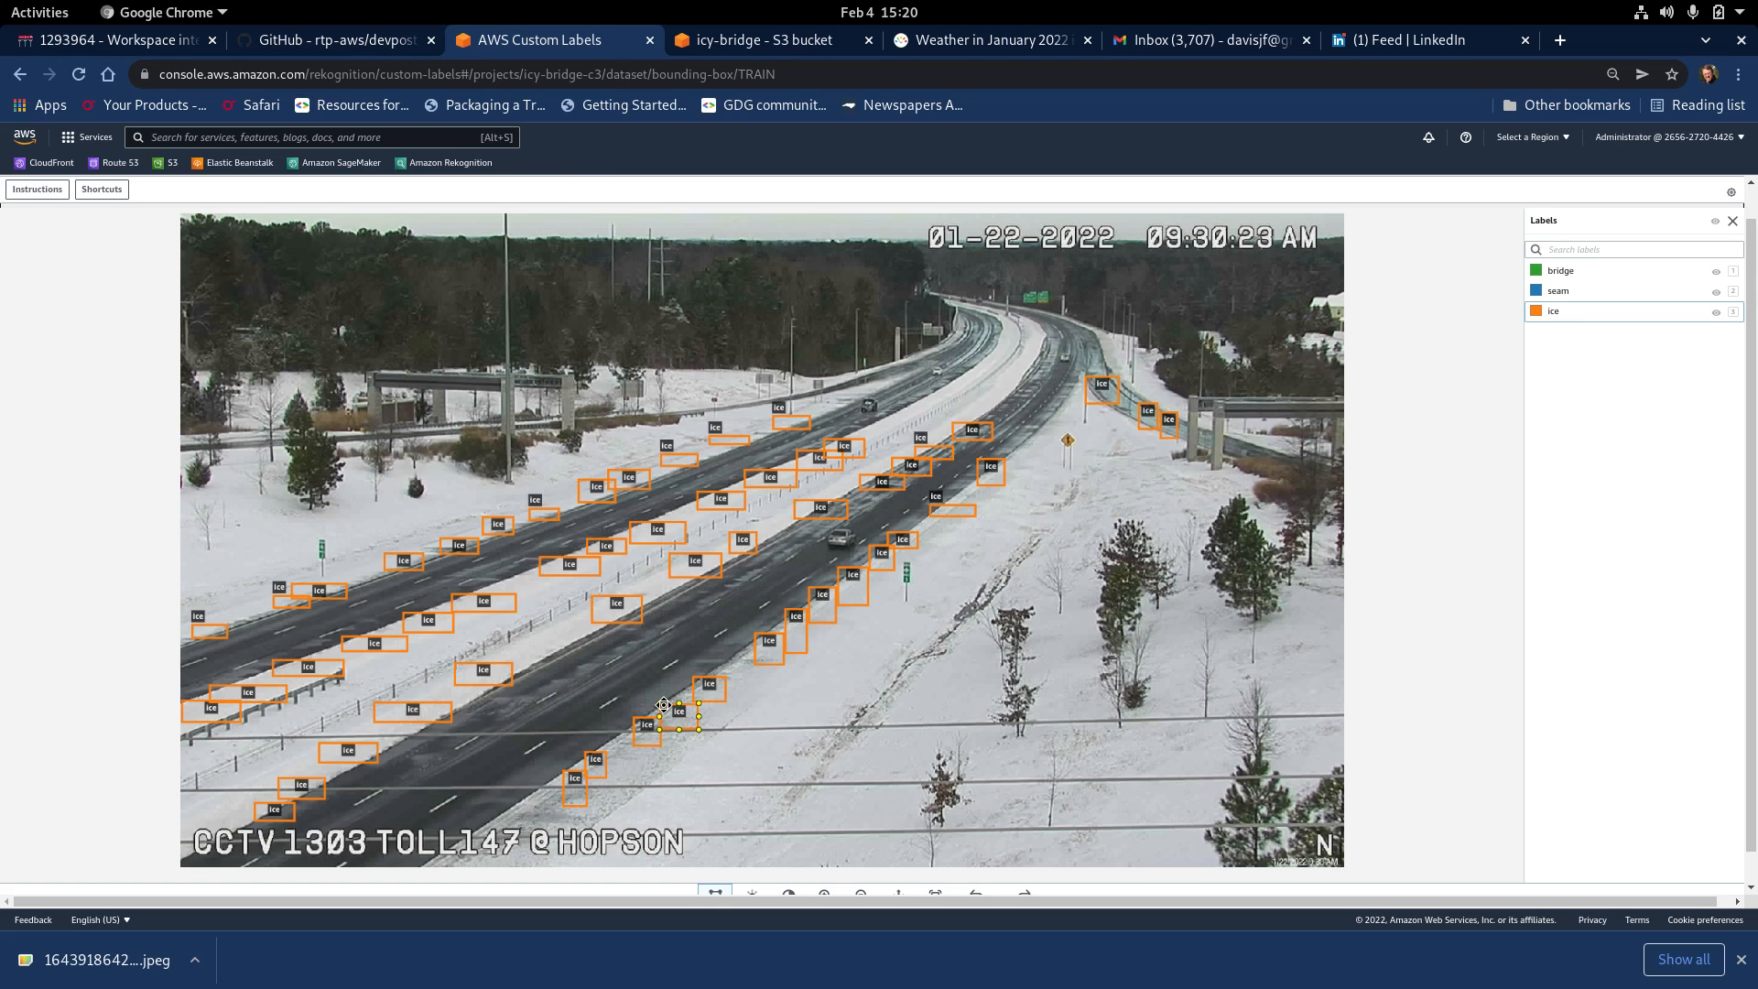
pyautogui.press('Delete')
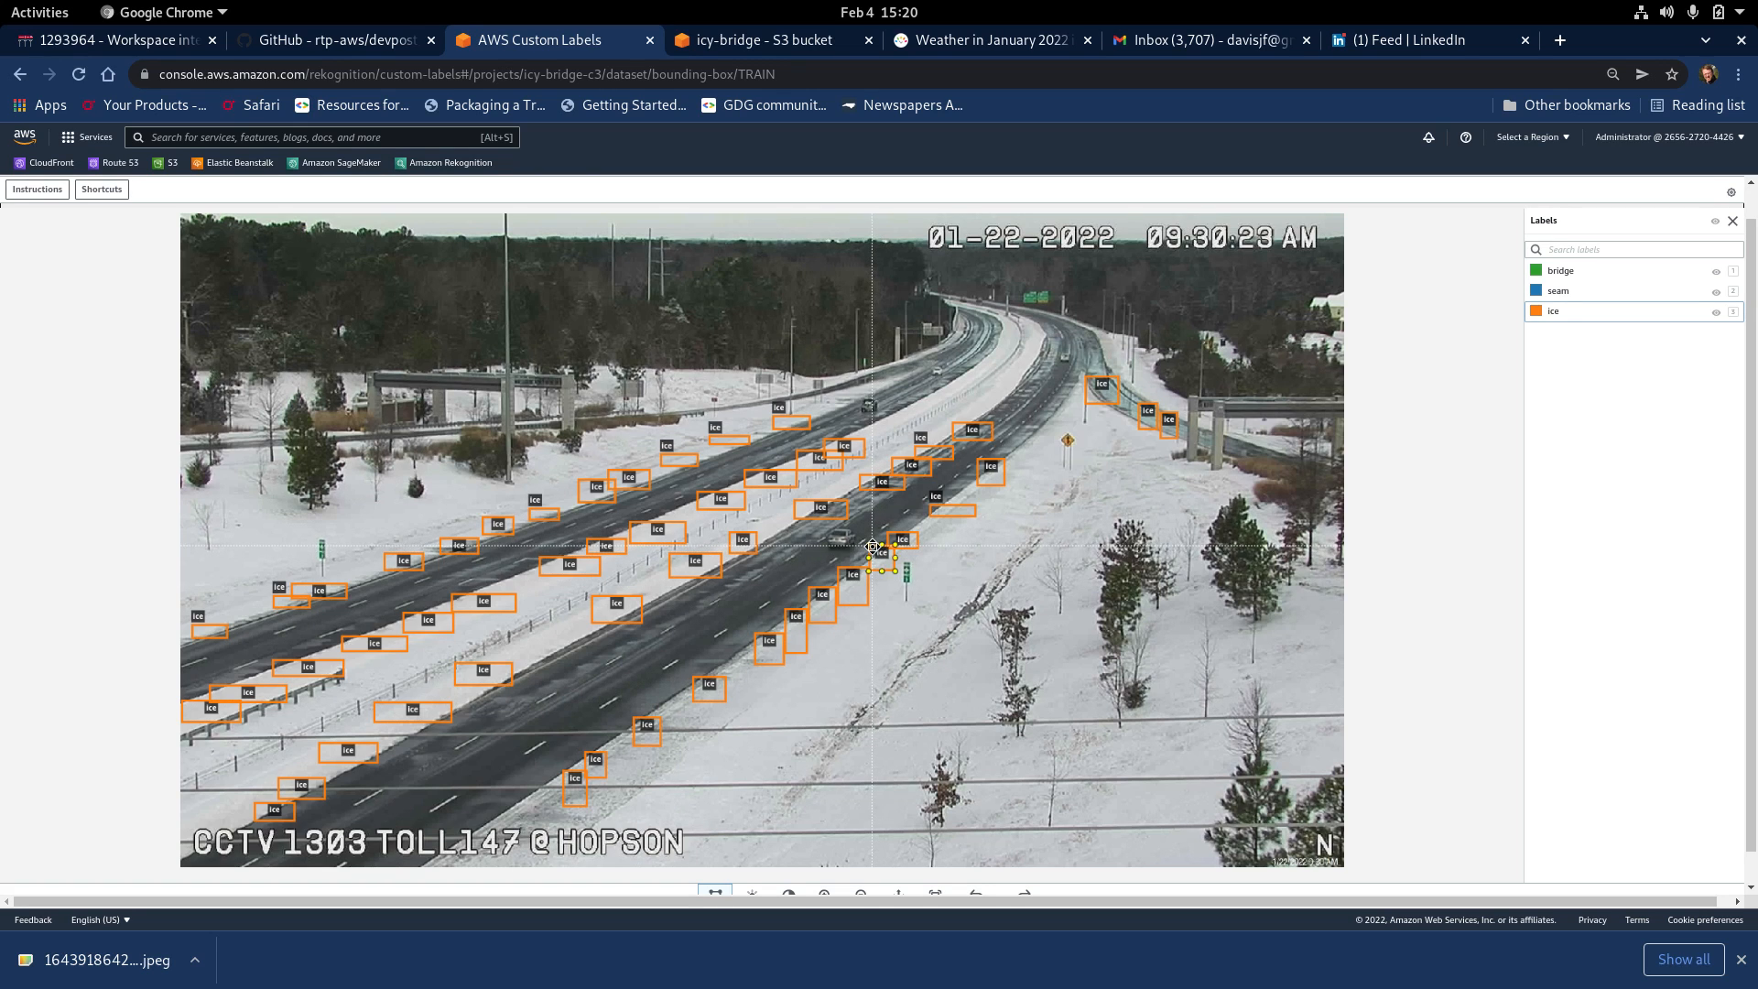
pyautogui.press('Delete')
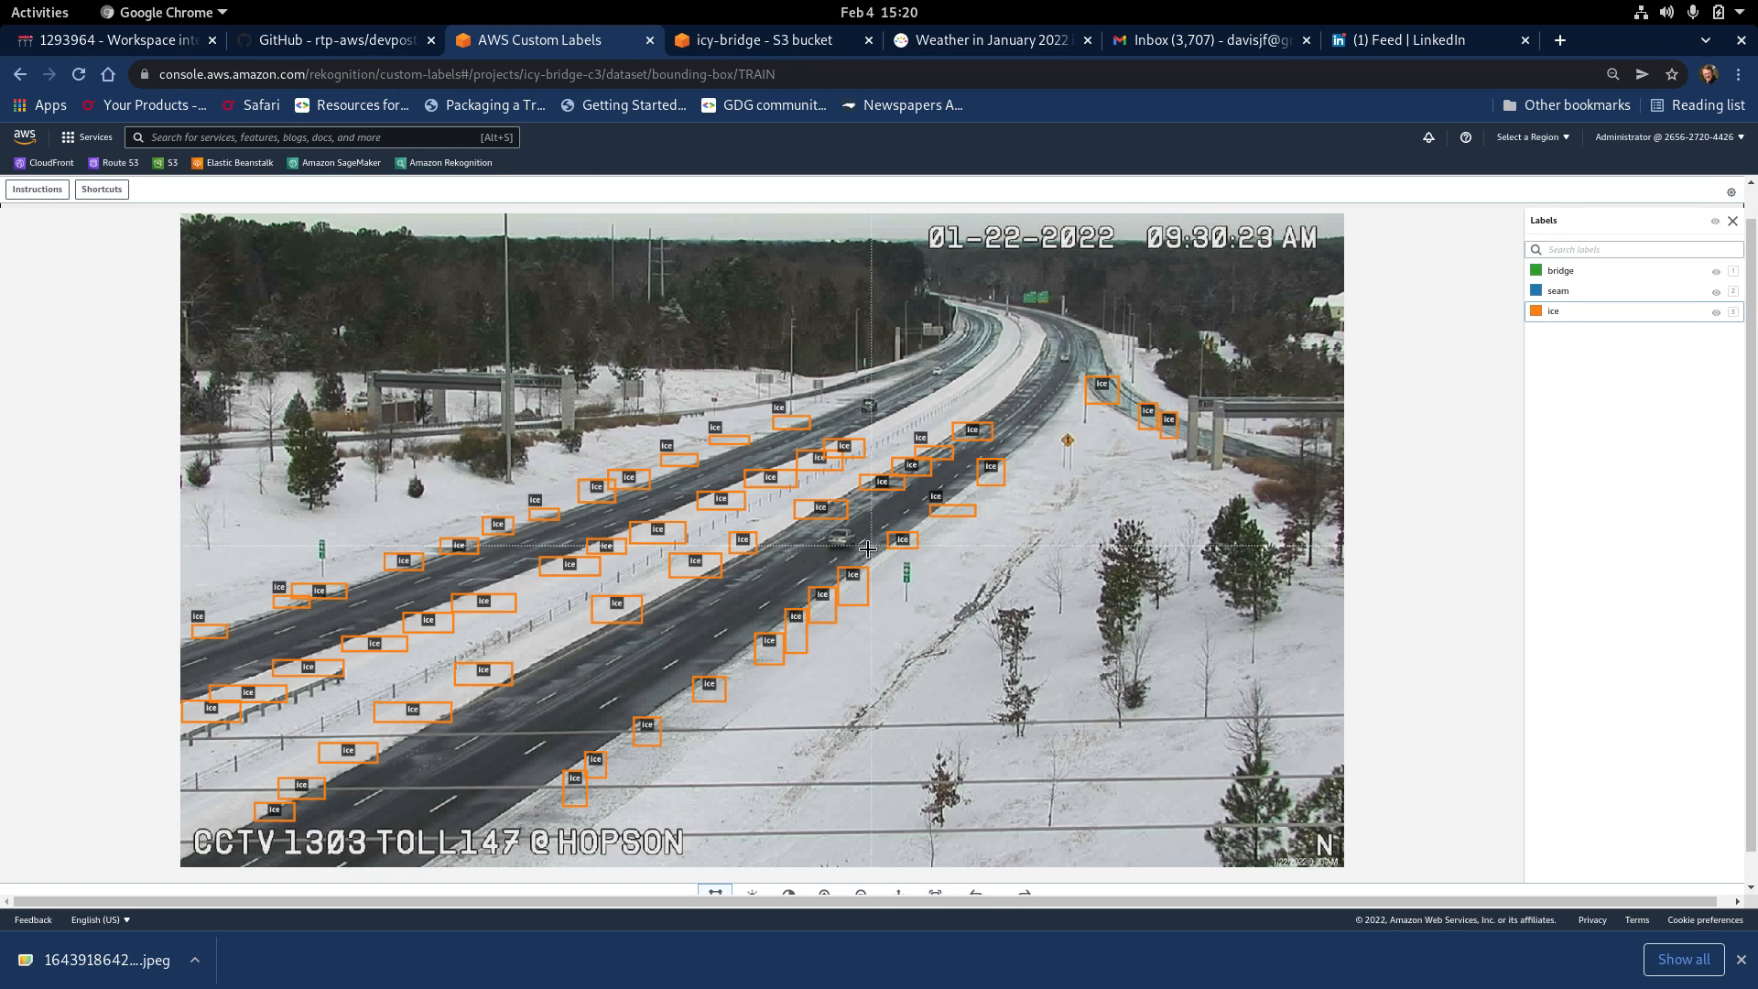
pyautogui.click(792, 610)
pyautogui.press('Delete')
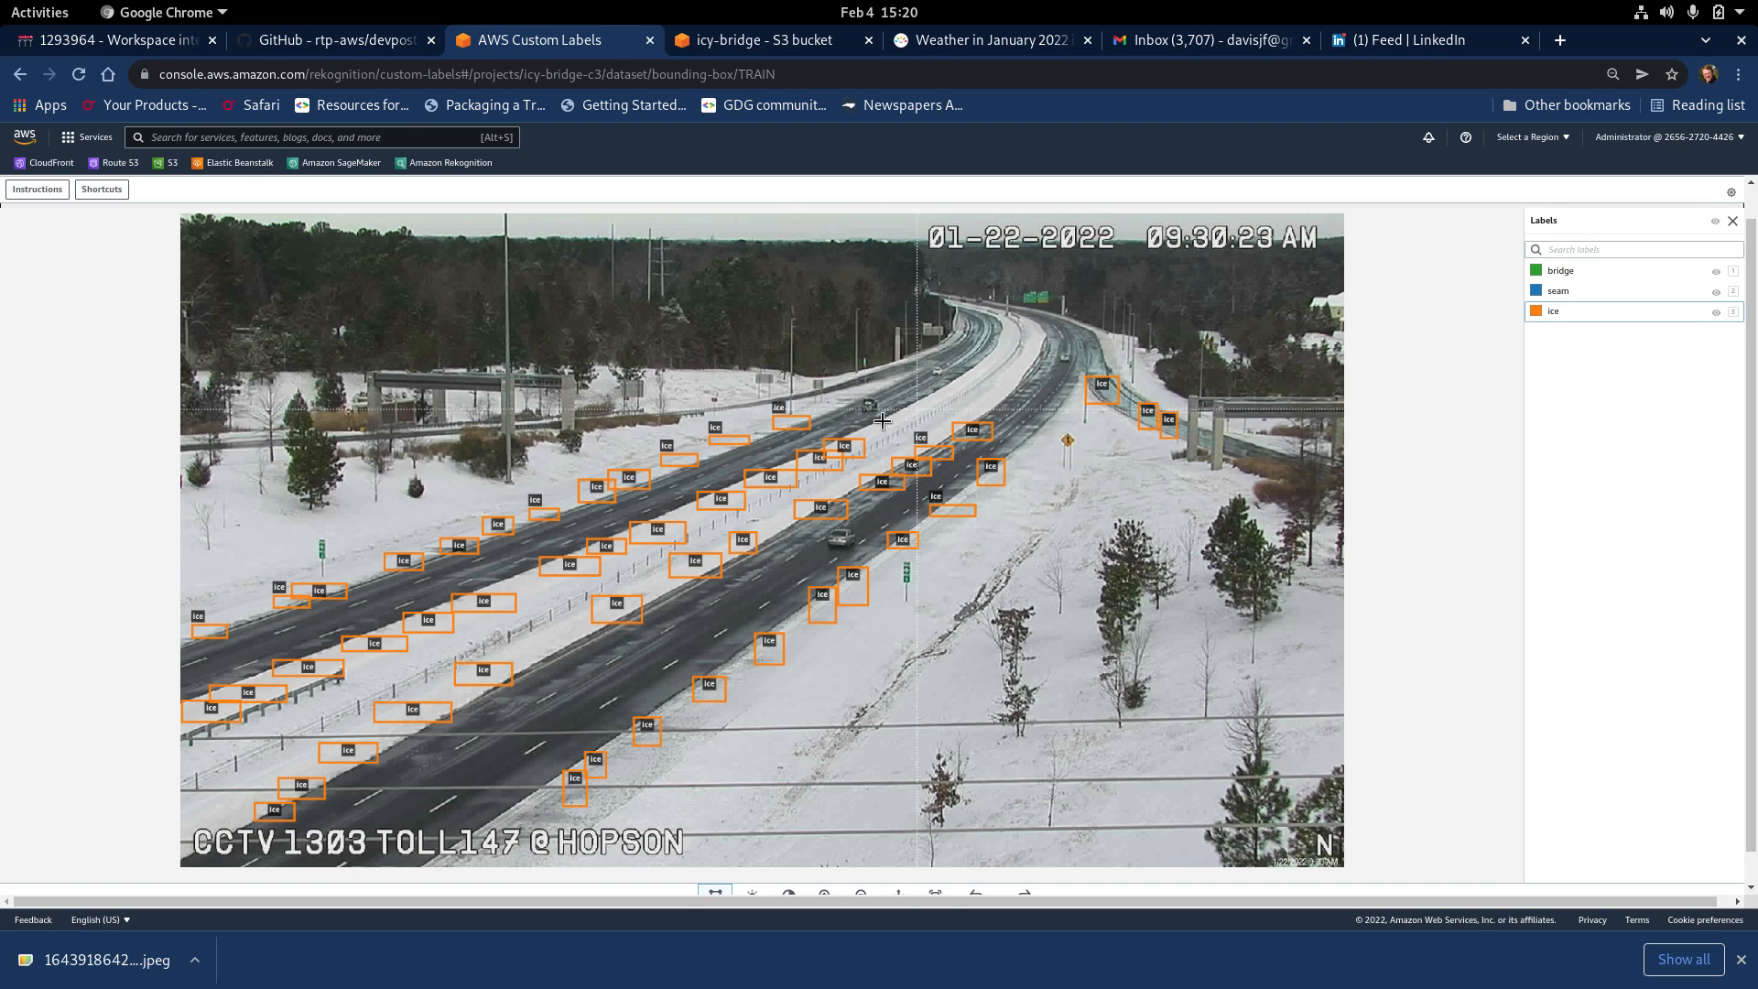
# - Delete four surplus ice boxes: two on the side ramp and one at the distant end of each median edge
pyautogui.click(839, 444)
pyautogui.press('Delete')
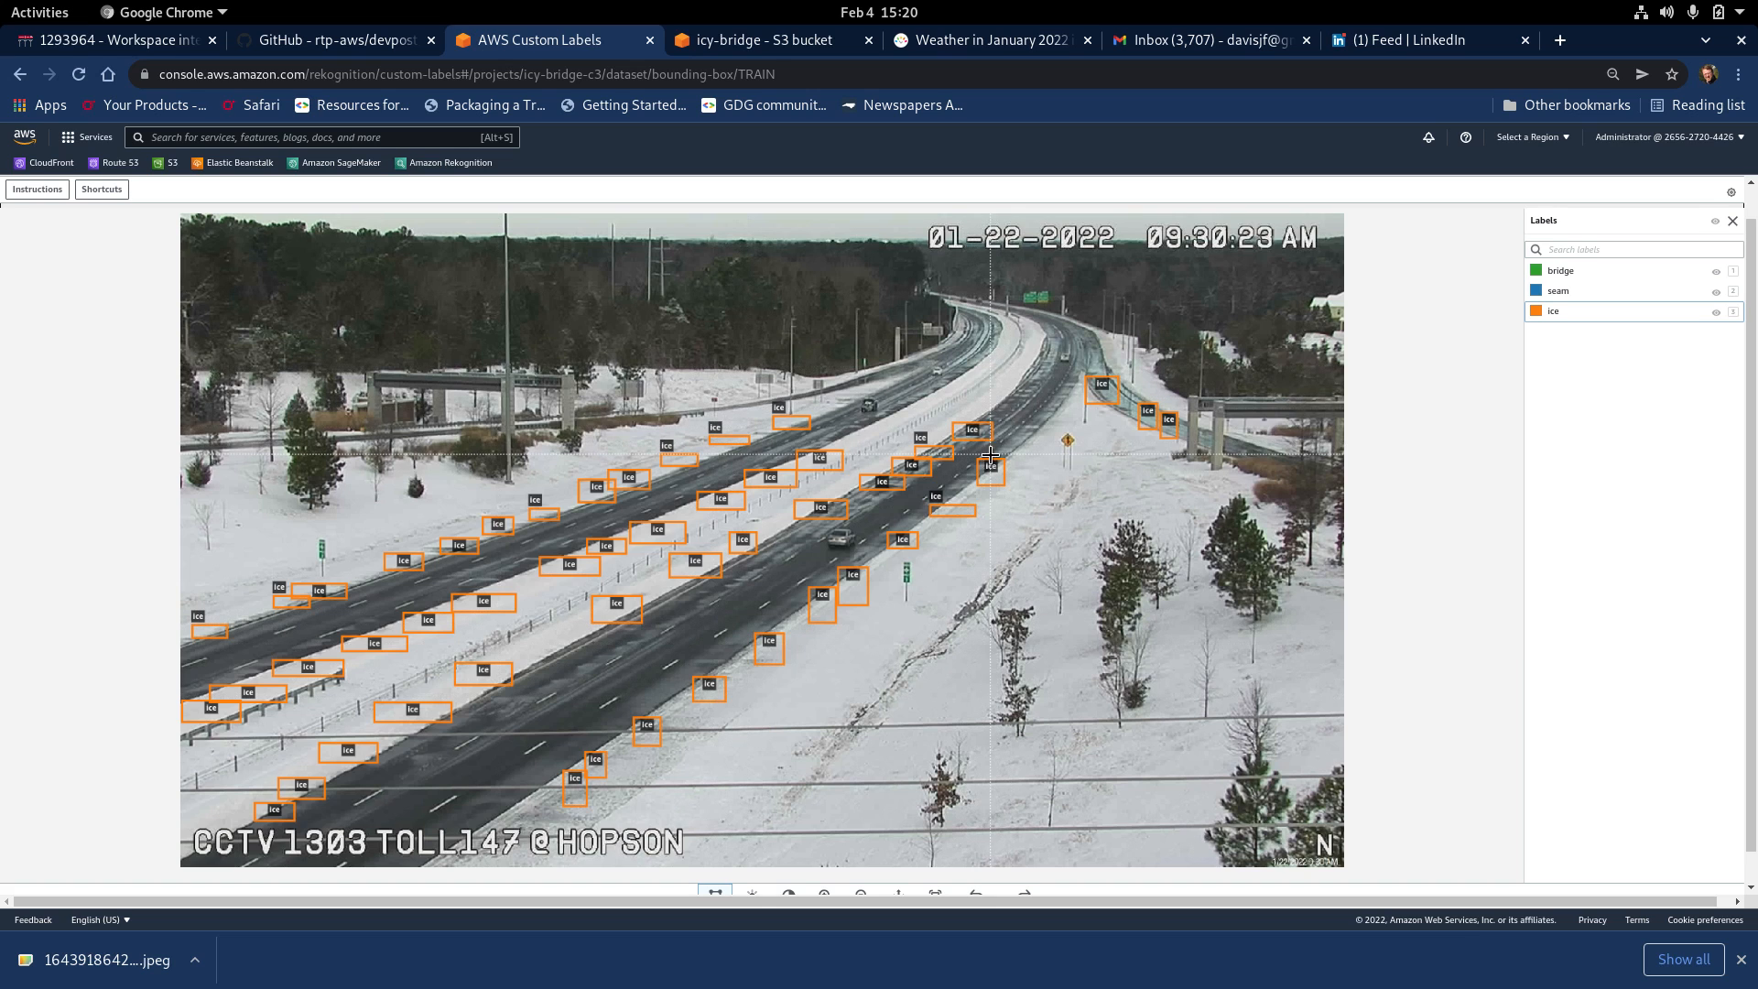
pyautogui.click(1113, 376)
pyautogui.press('Delete')
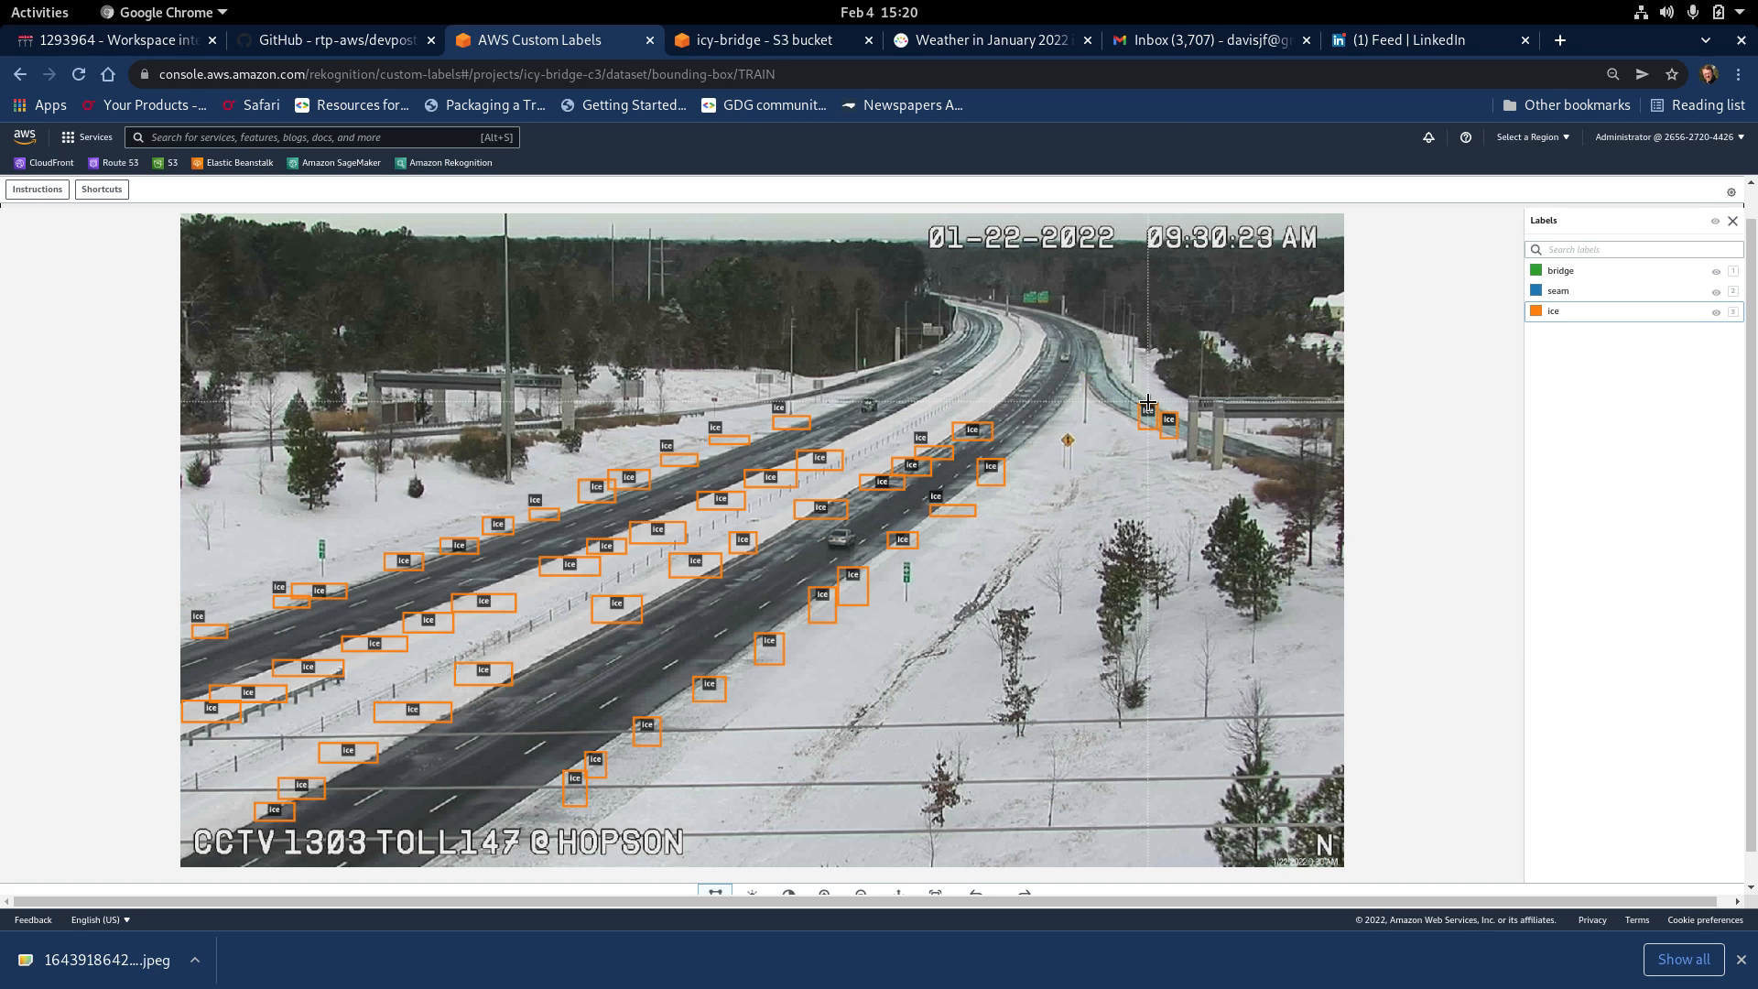
pyautogui.click(1145, 405)
pyautogui.press('Delete')
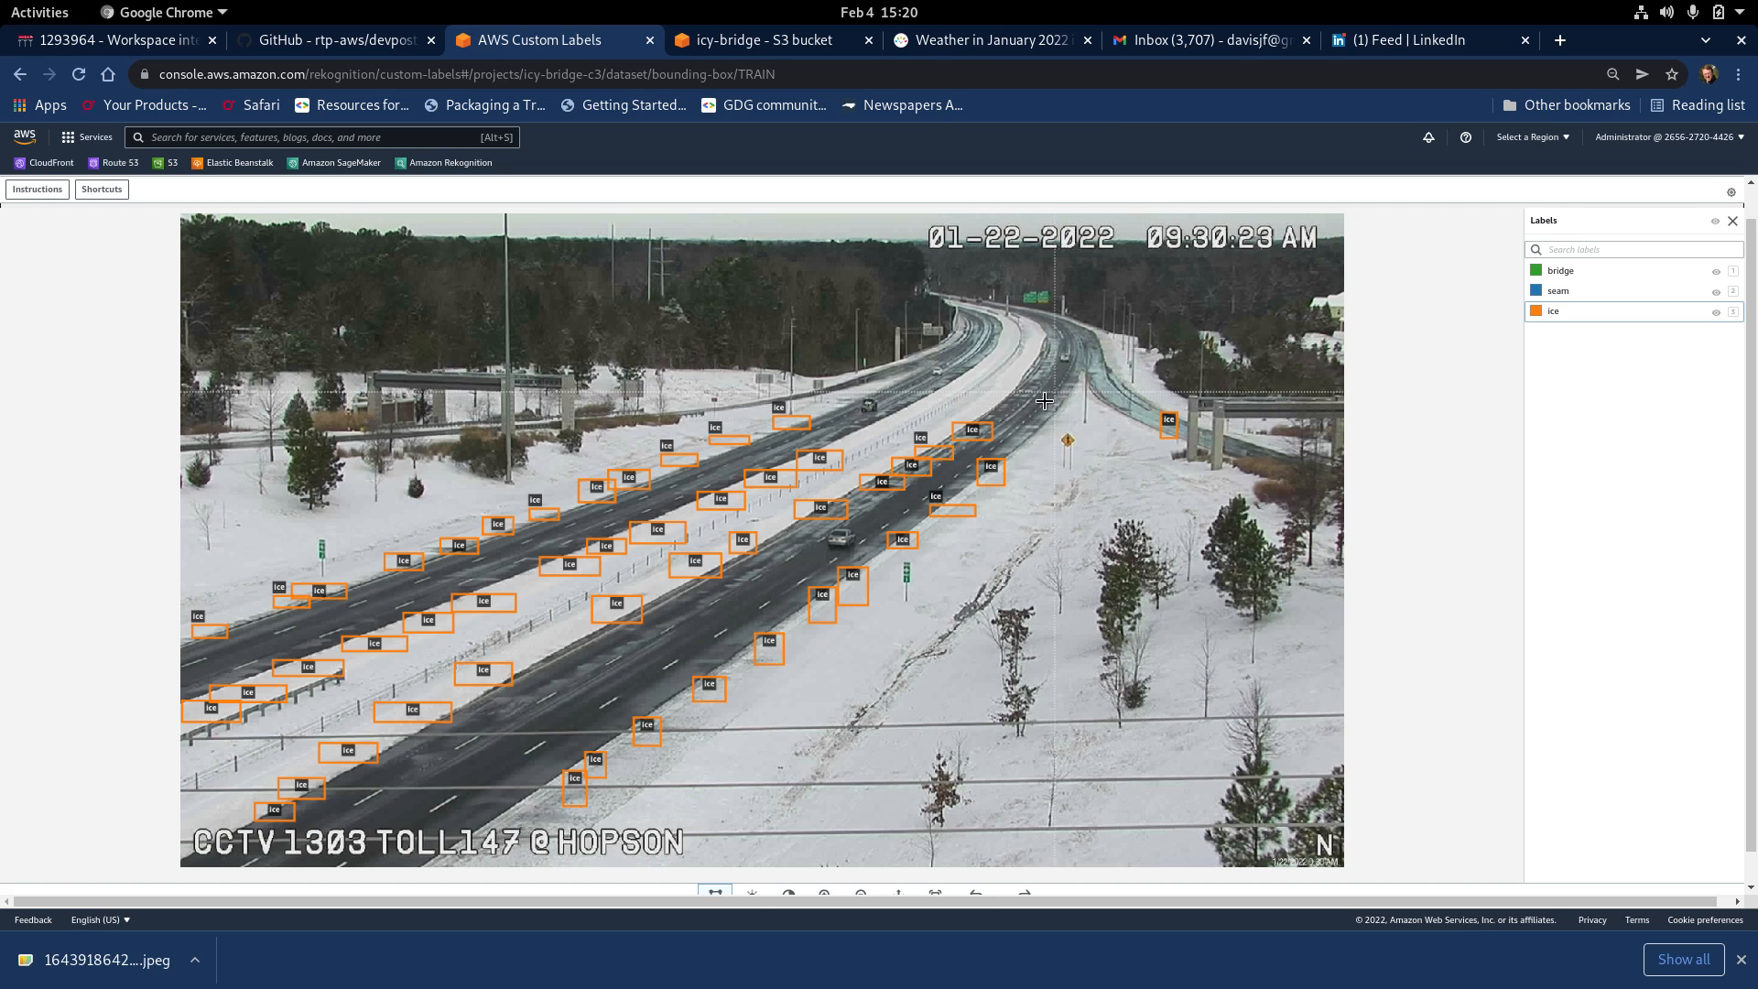
pyautogui.click(956, 424)
pyautogui.press('Delete')
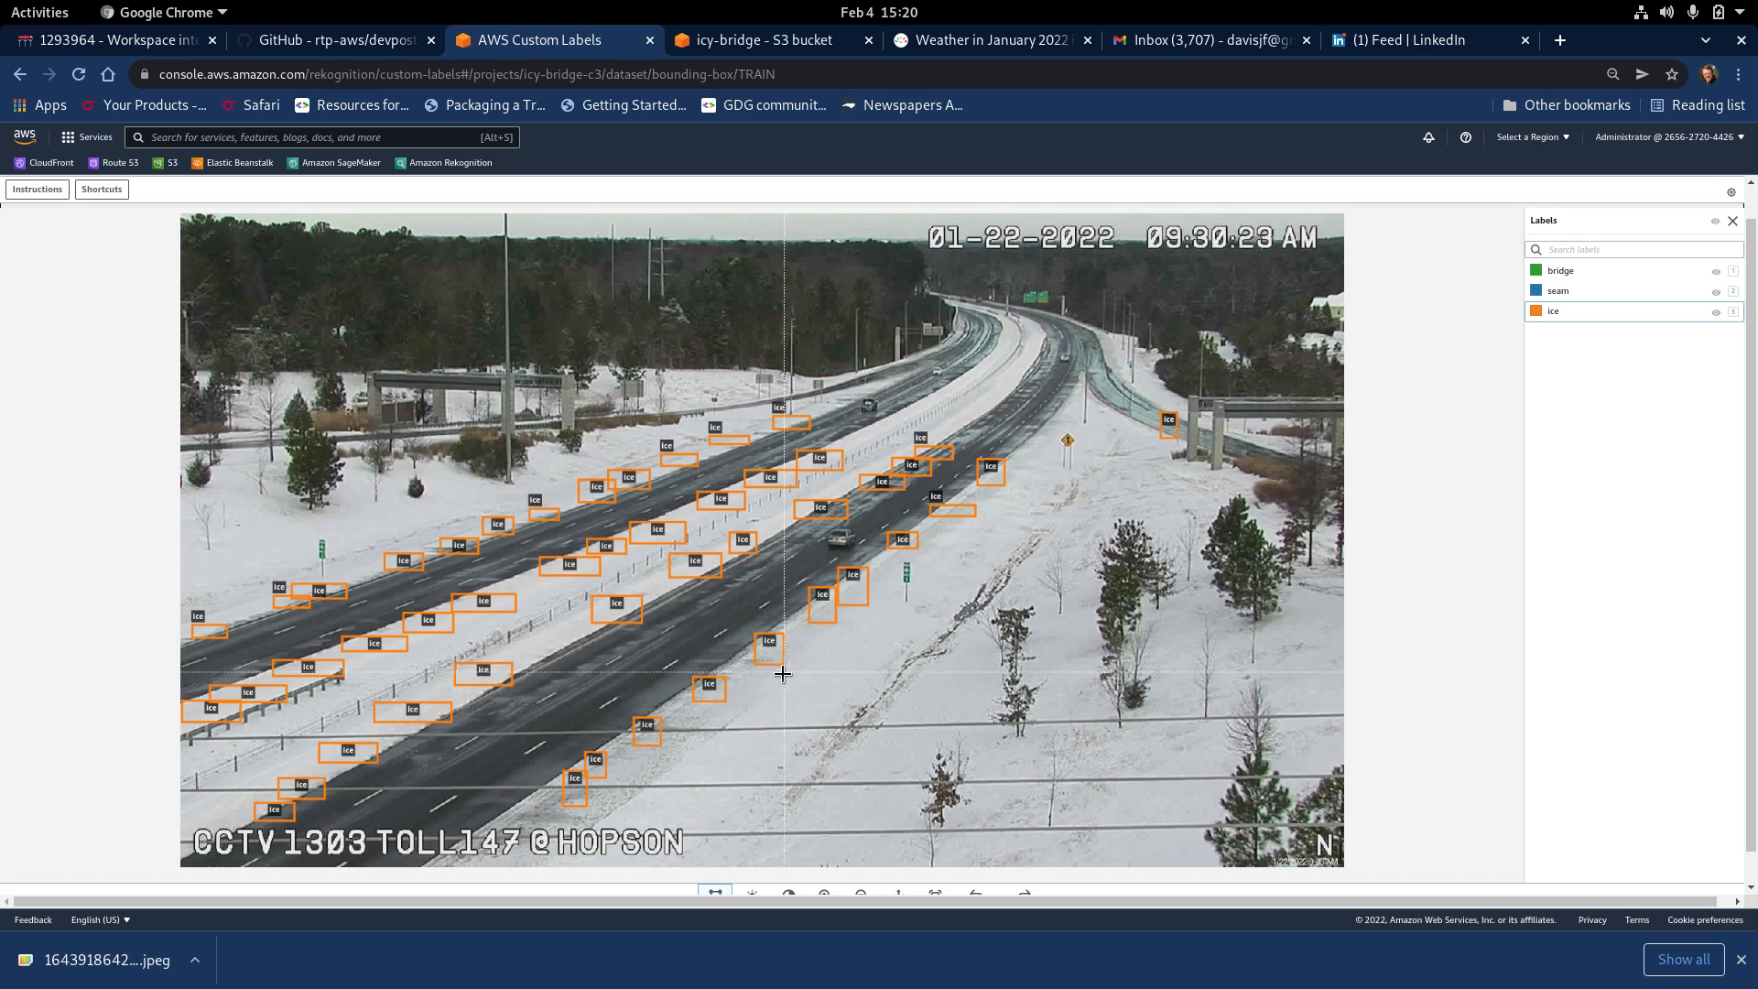
# - Finish editing the bounding boxes of TOLL147_HOPSON_RD_20220122Z0935.jpg and save the changes to the training dataset
pyautogui.scroll(1, 1493, 367)
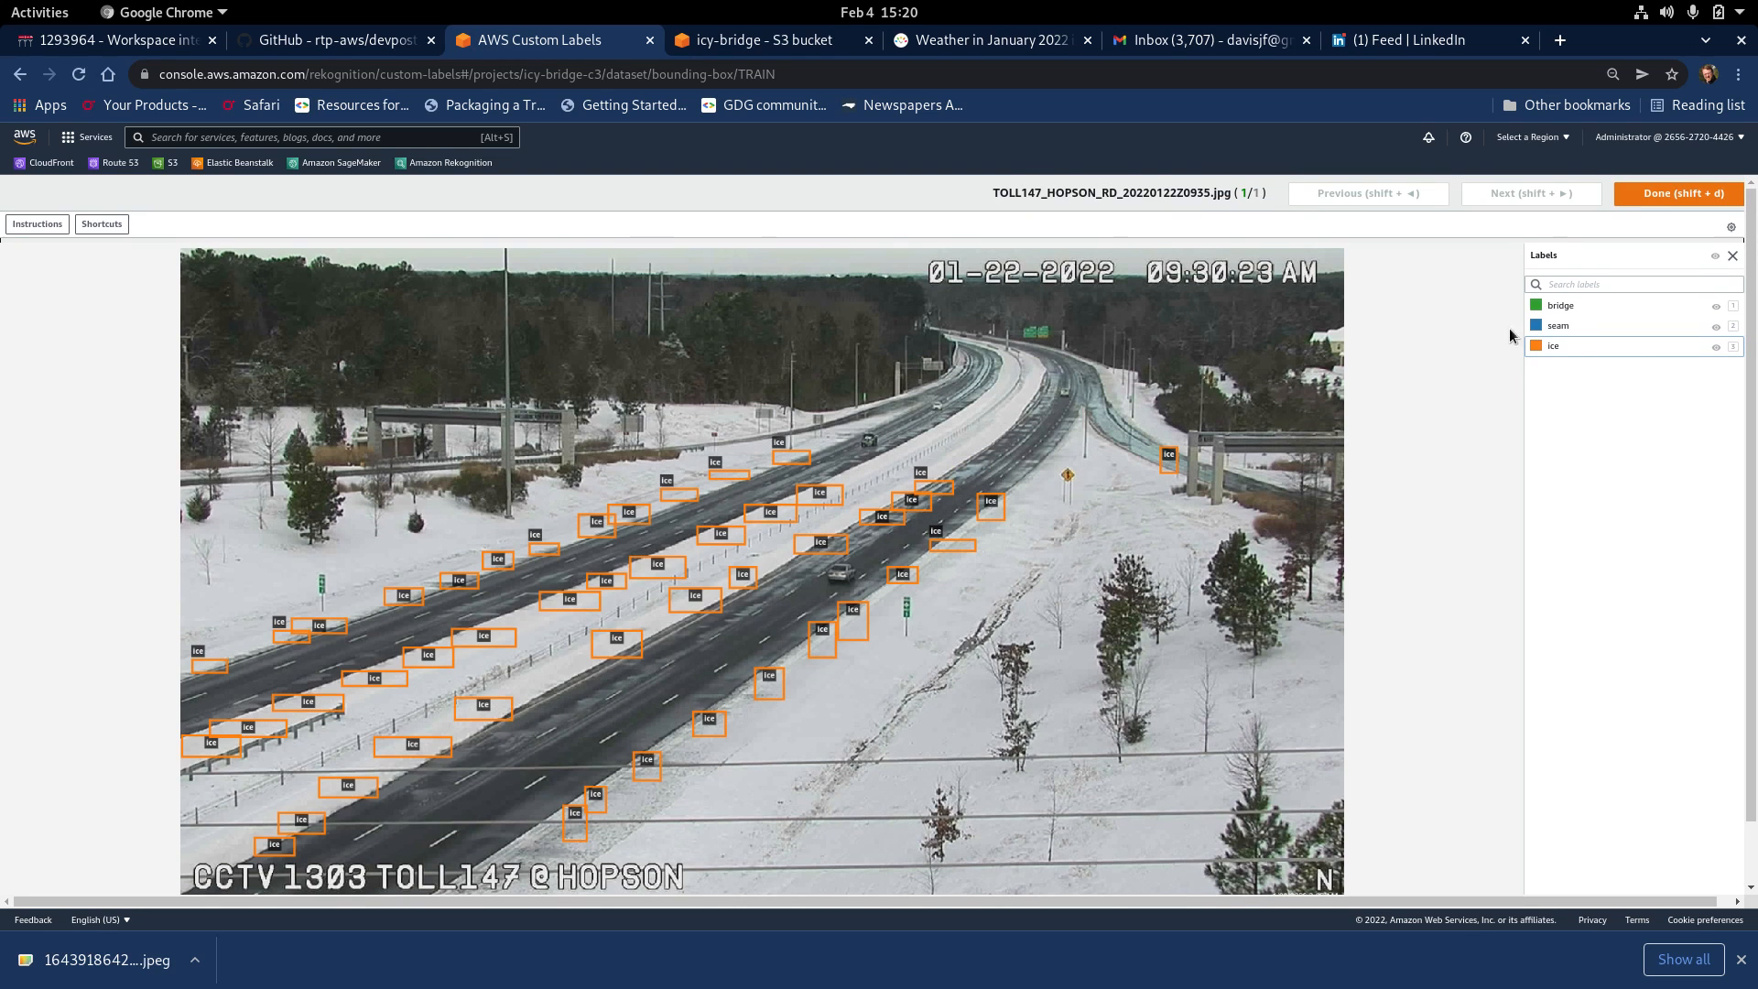
pyautogui.click(1661, 192)
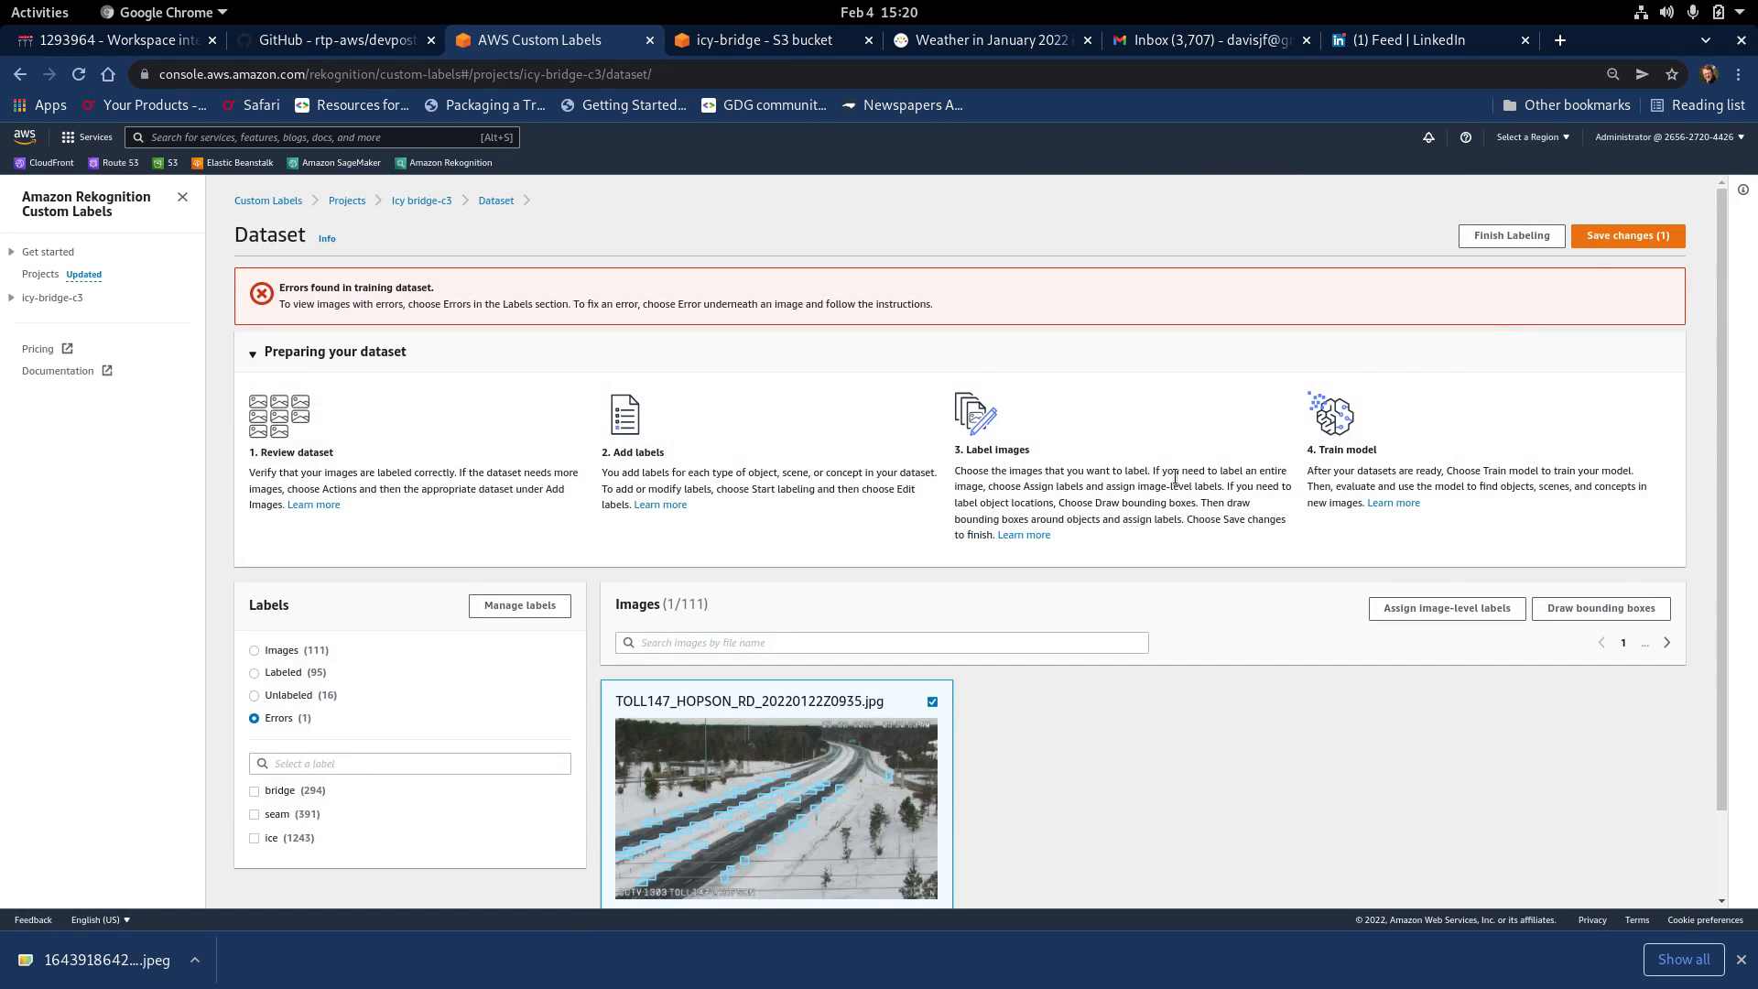
pyautogui.click(1648, 235)
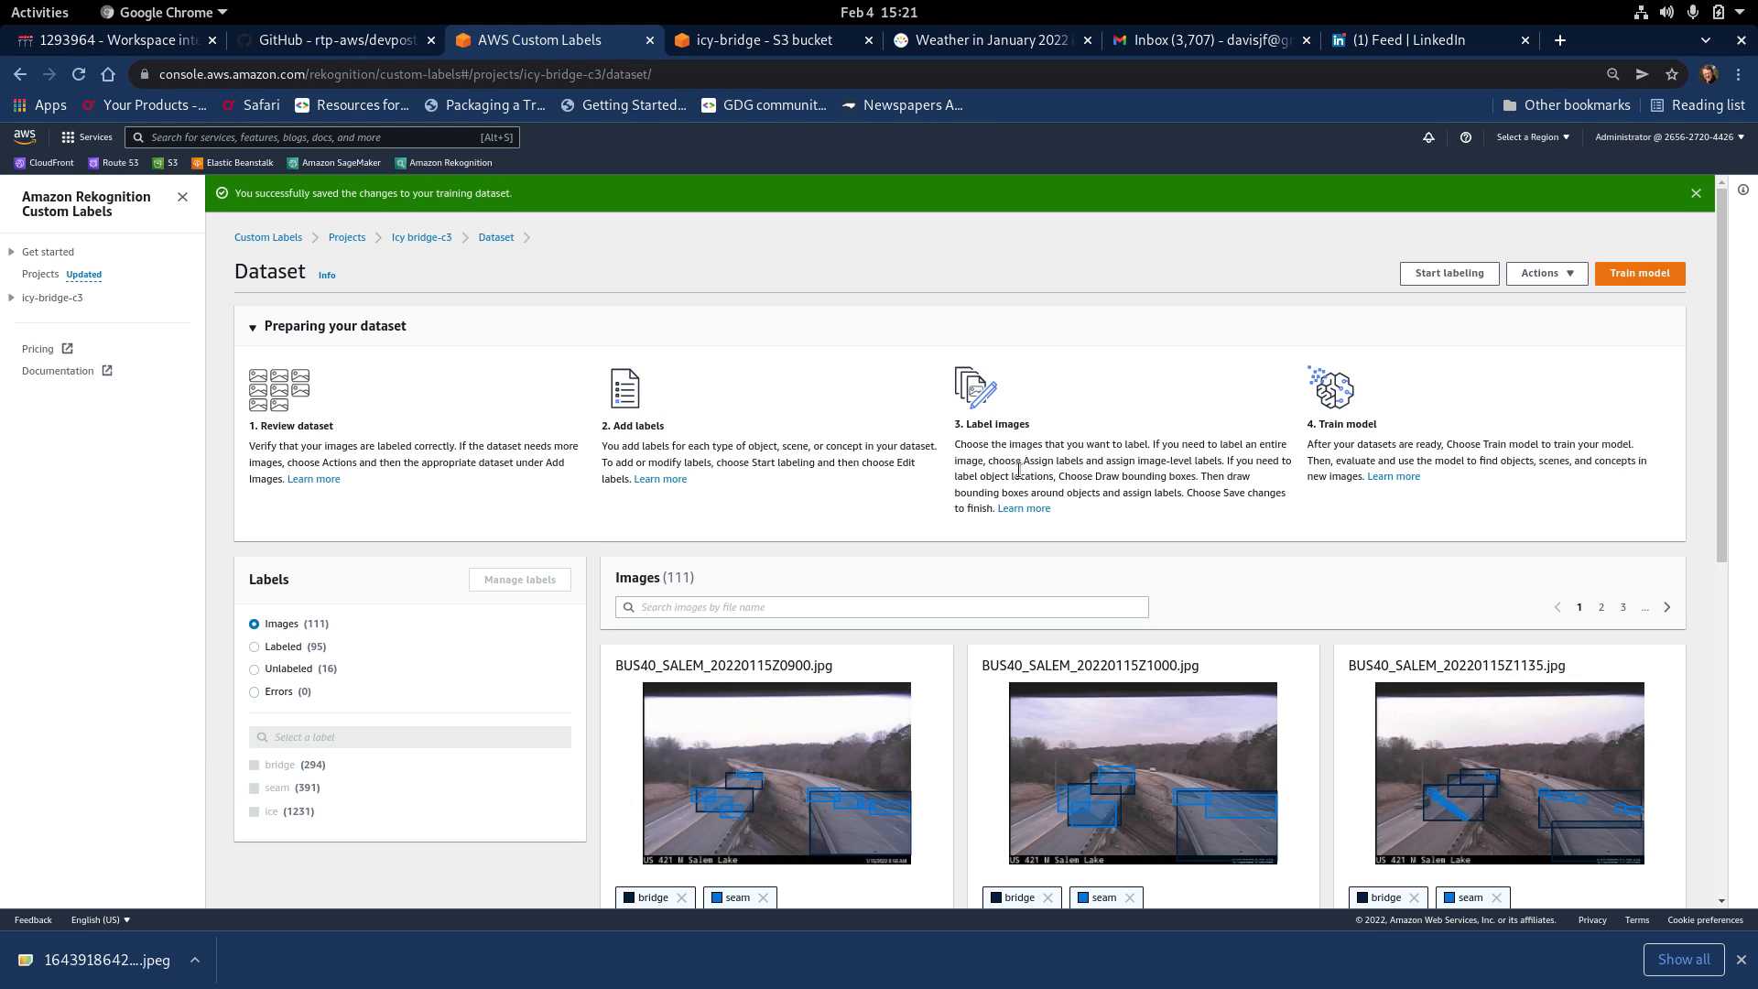
# - Start training a model for the icy-bridge-c3 project without tags and with the default image encryption
pyautogui.click(1626, 274)
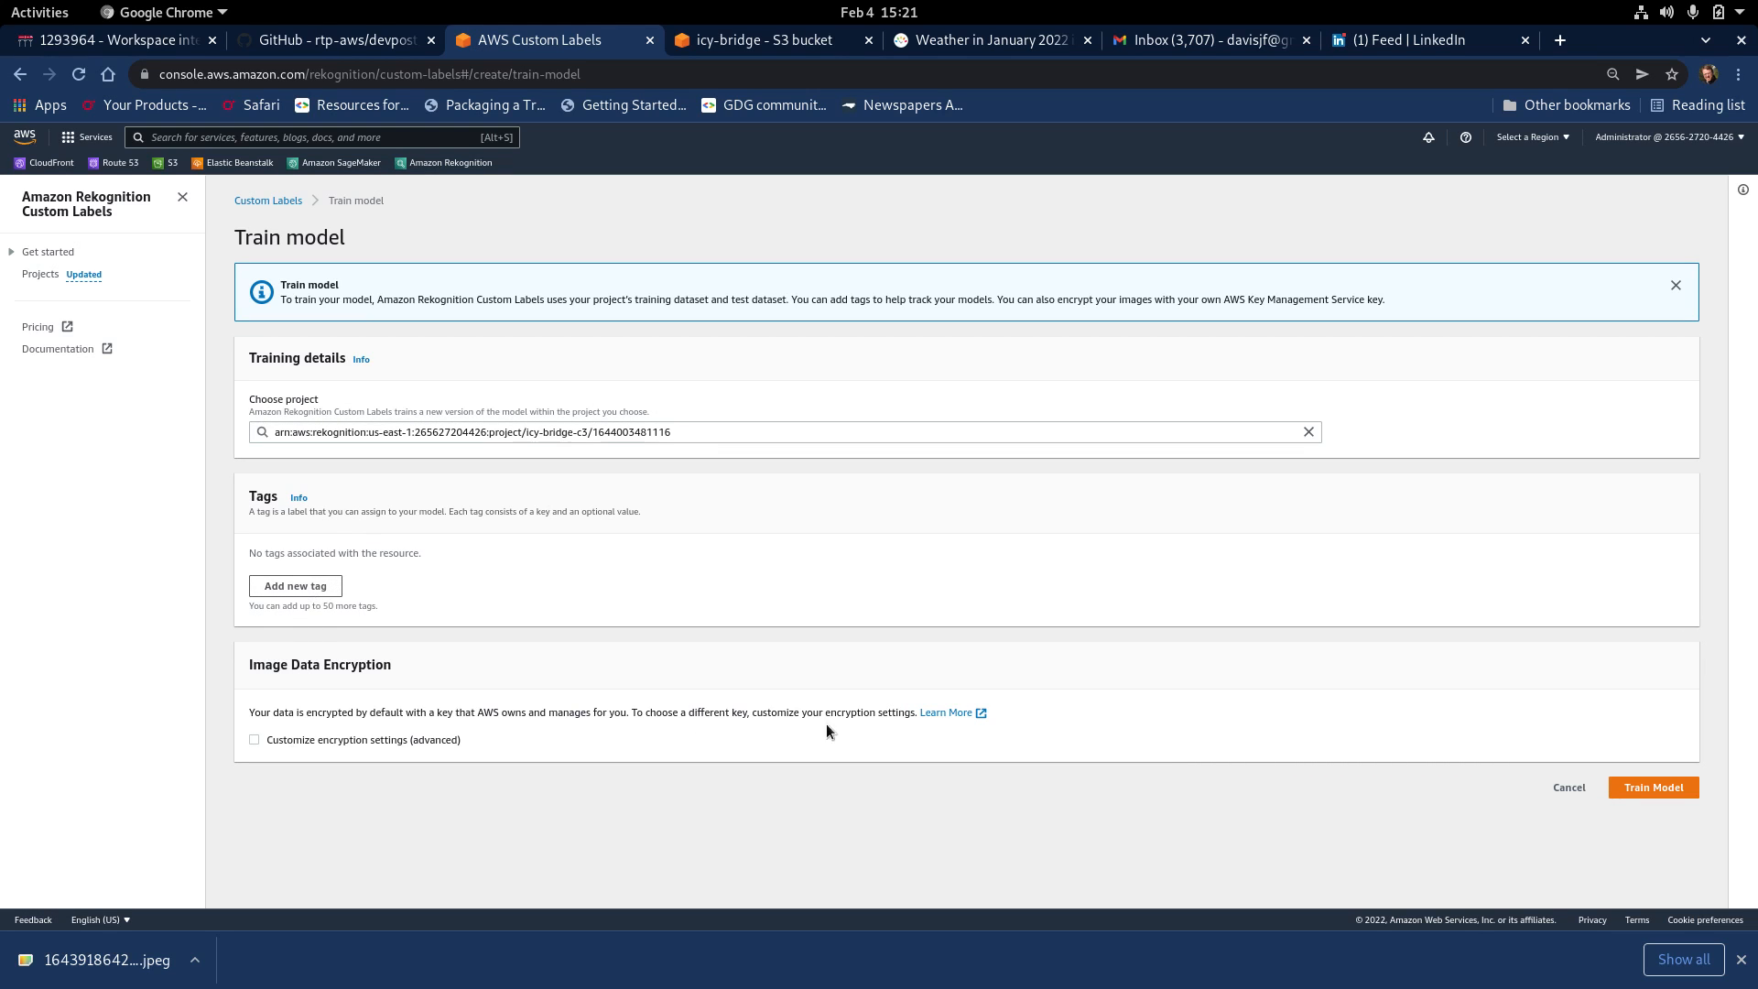
pyautogui.click(1653, 788)
pyautogui.click(1035, 607)
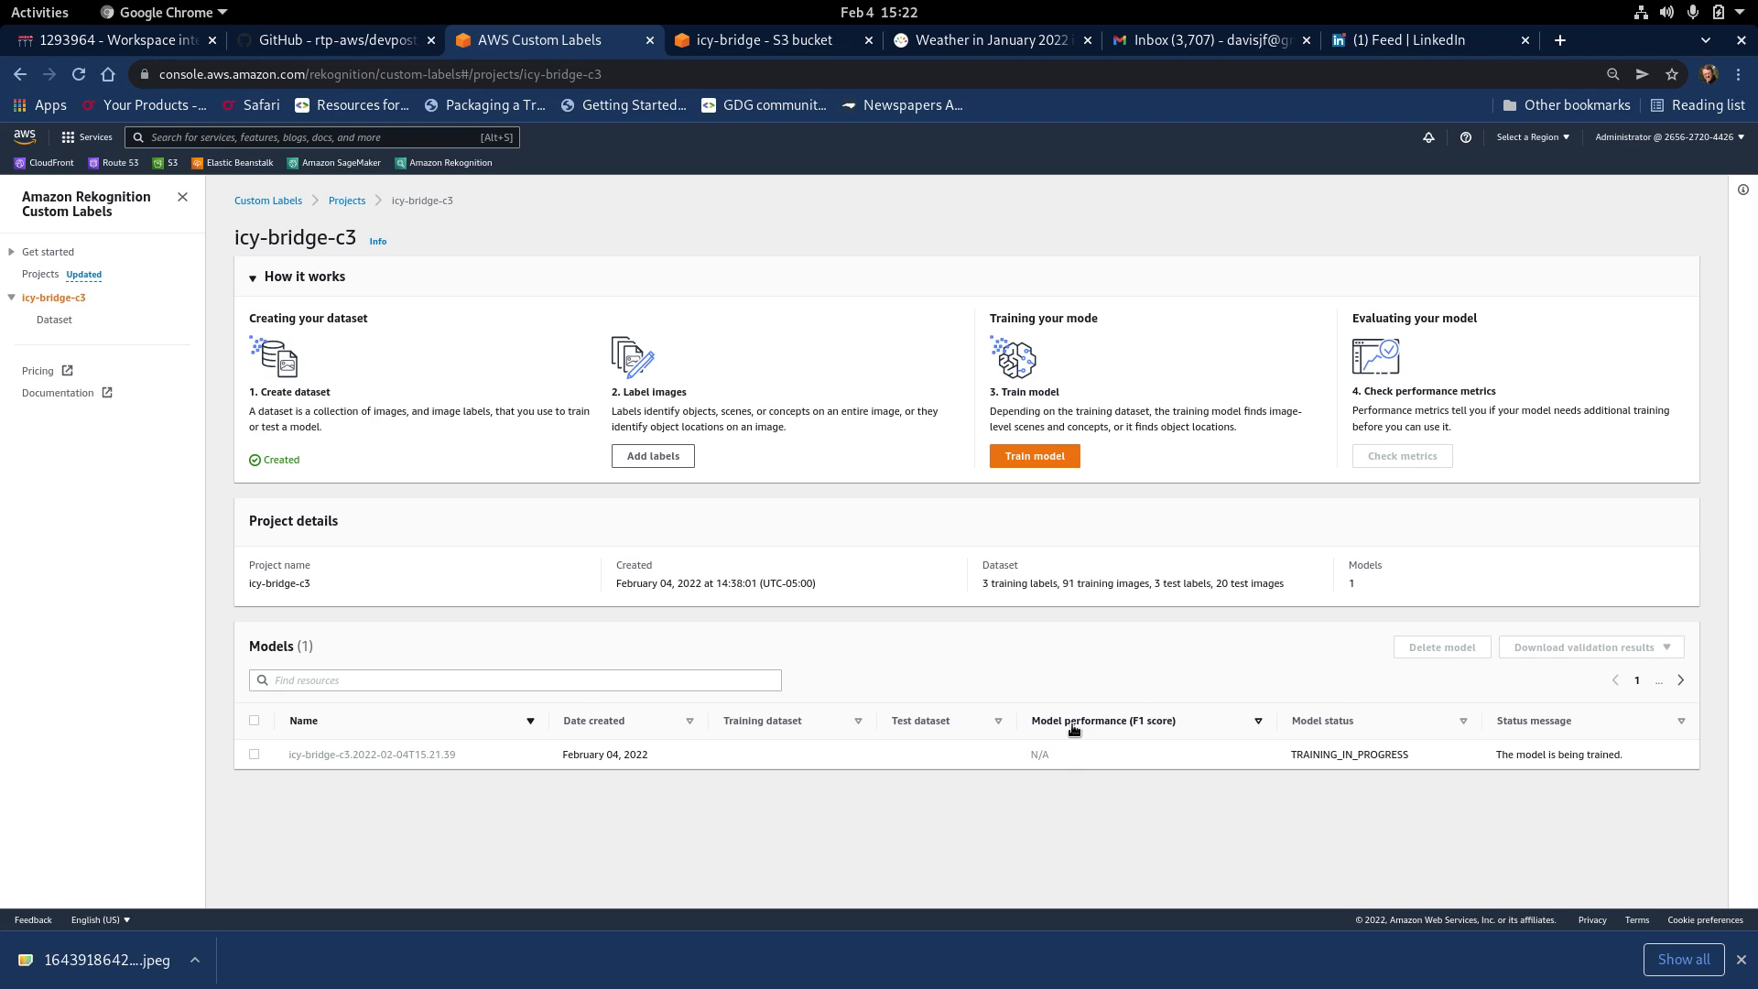
pyautogui.click(254, 755)
pyautogui.click(253, 754)
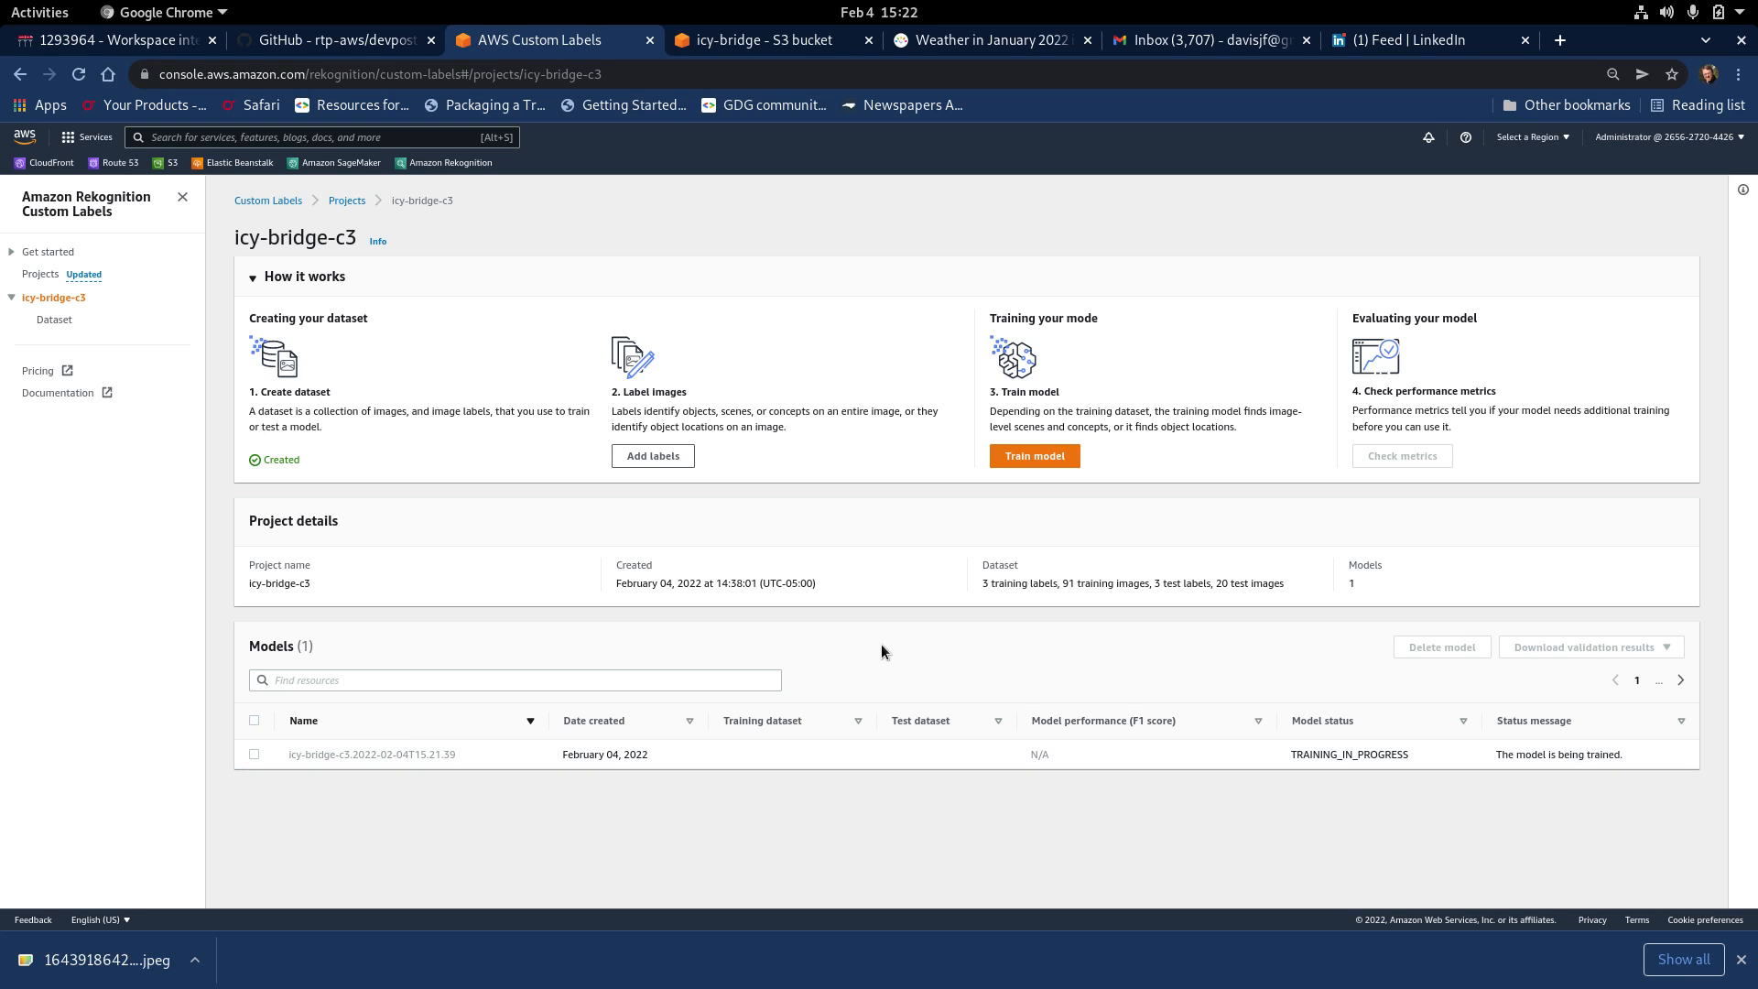